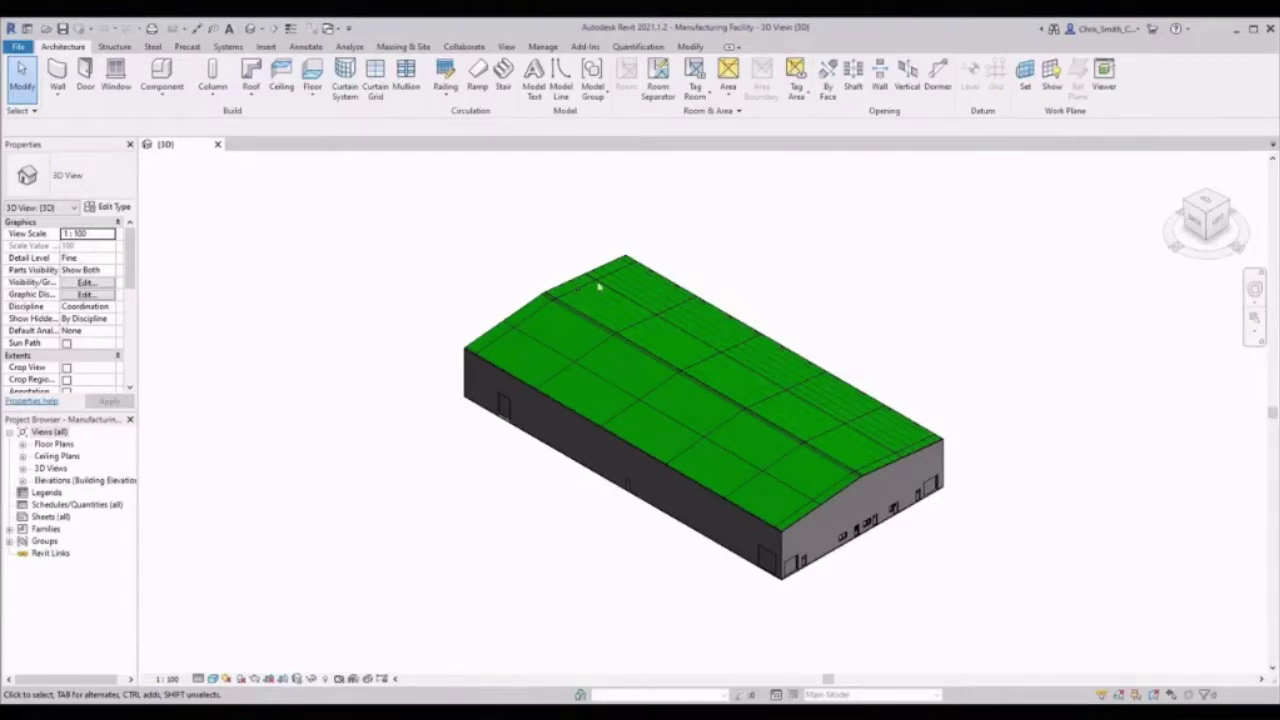
# Start a DWG export of the current 3D view using the in-session export setup.
pyautogui.click(18, 48)
pyautogui.moveTo(43, 249)
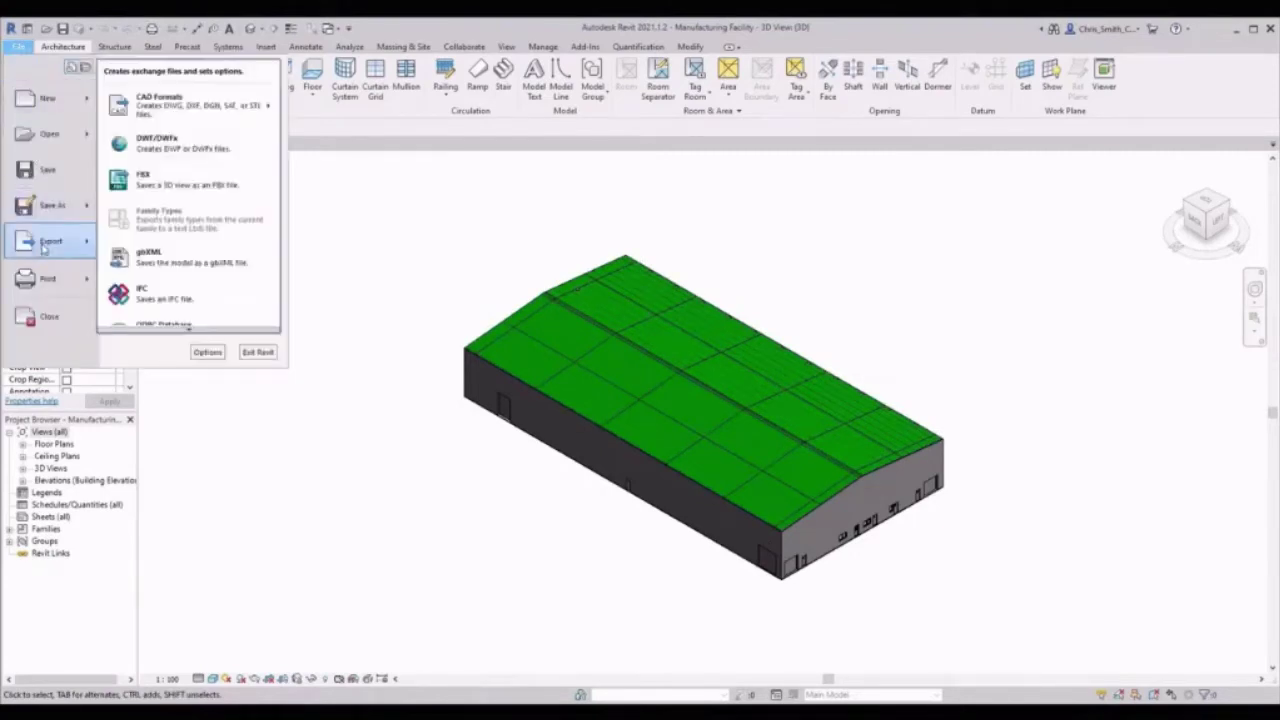
pyautogui.moveTo(270, 106)
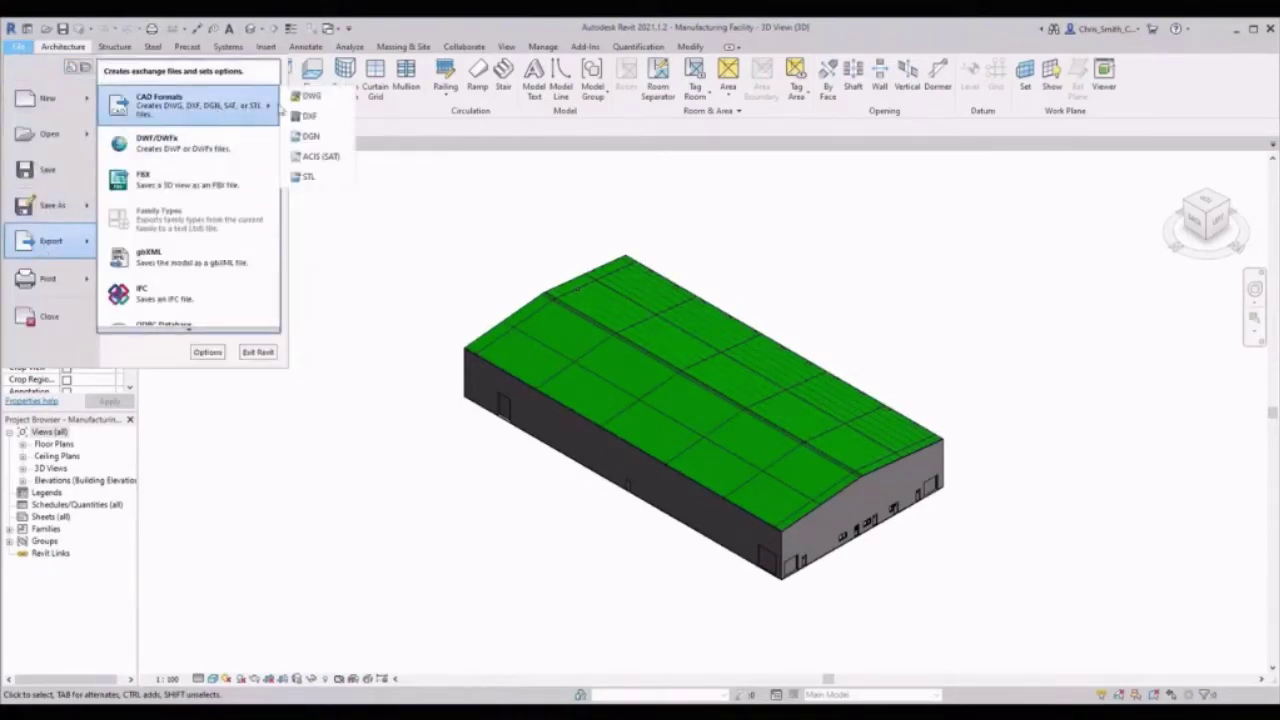
pyautogui.click(310, 96)
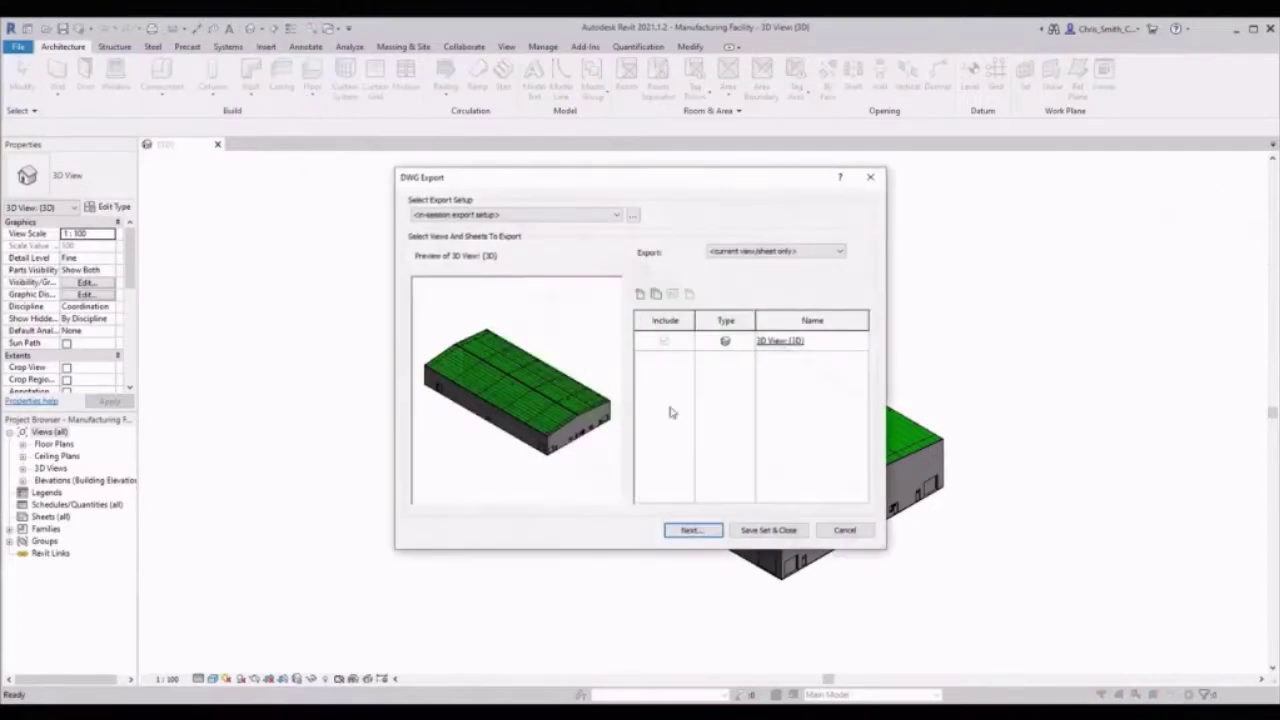
pyautogui.click(690, 530)
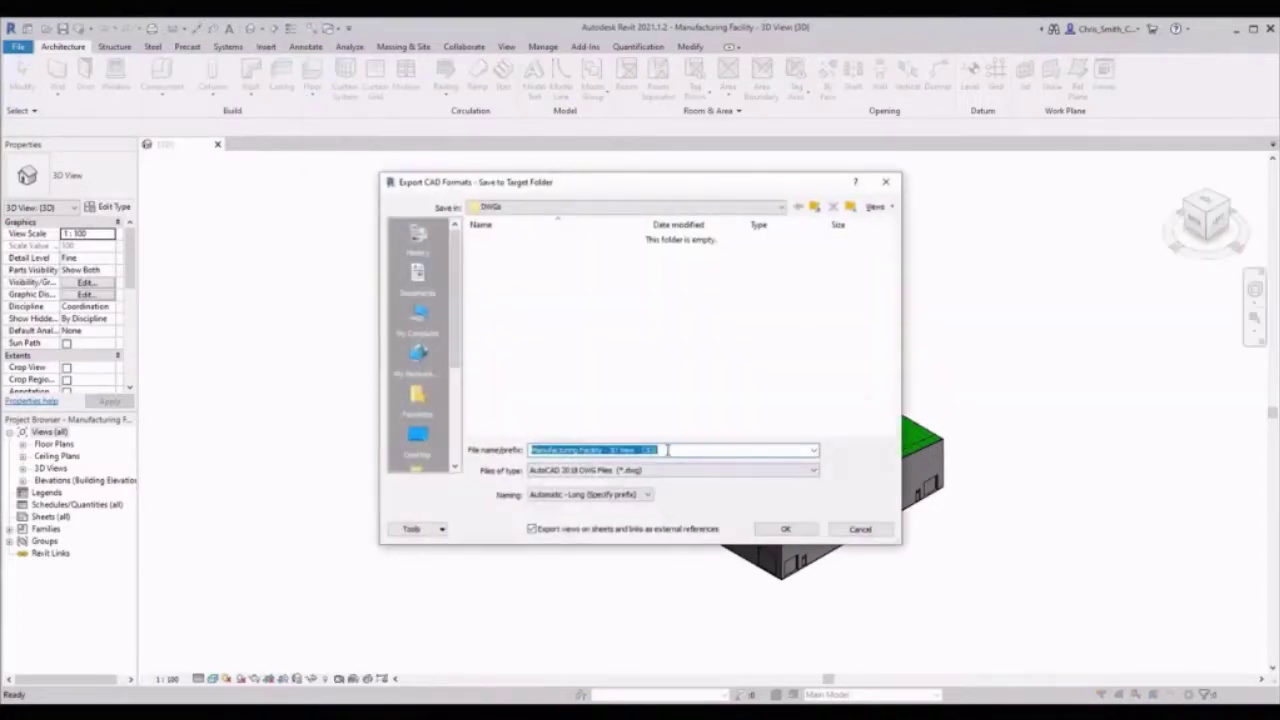
# Export the view into the DWGs folder under the Vault workspace's Designs folder, with the file name Manufacturing Facility.
pyautogui.click(418, 320)
pyautogui.doubleClick(508, 374)
pyautogui.doubleClick(507, 343)
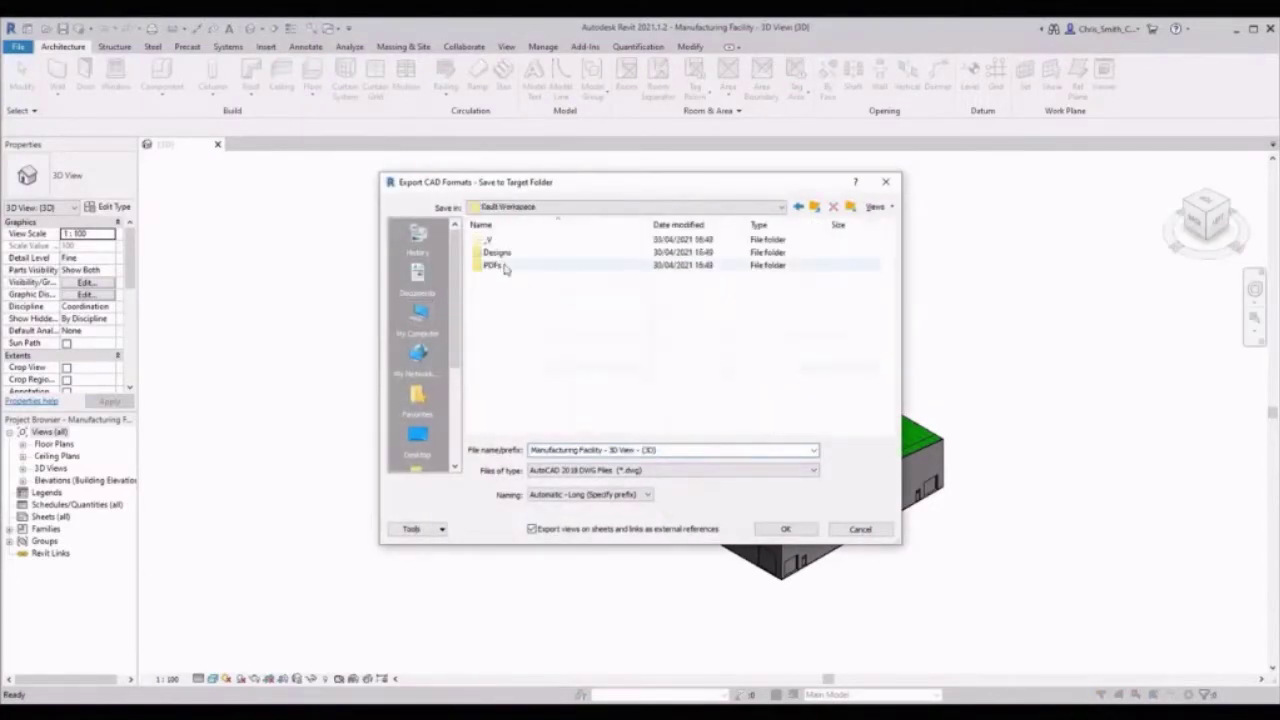
pyautogui.doubleClick(502, 254)
pyautogui.doubleClick(501, 290)
pyautogui.doubleClick(496, 241)
pyautogui.moveTo(675, 451); pyautogui.dragTo(604, 453)
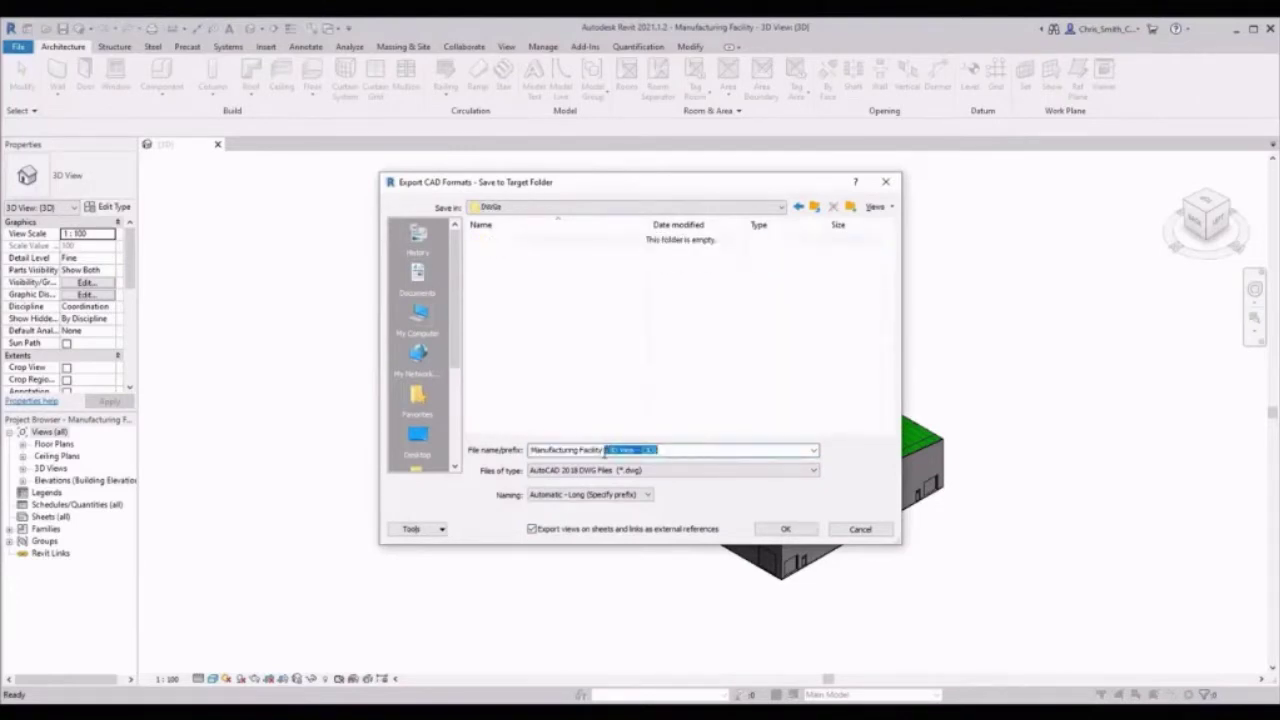
pyautogui.press('BackSpace')
pyautogui.click(780, 529)
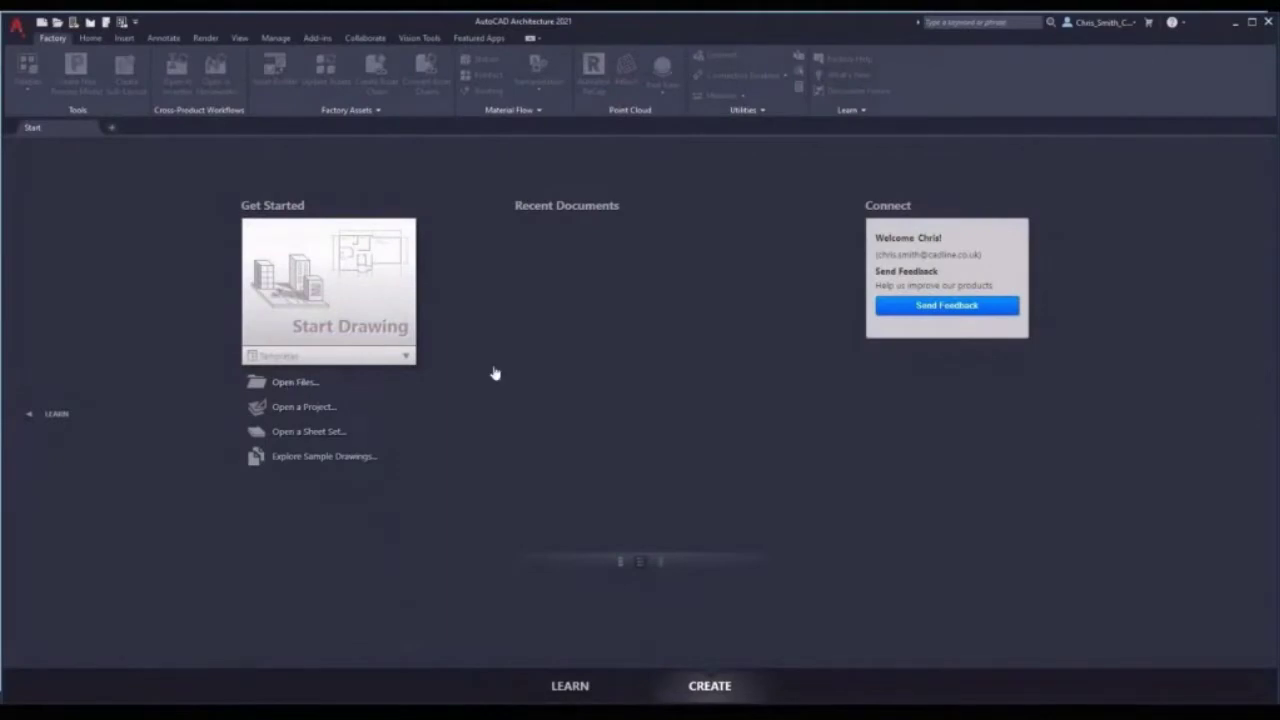
# Switch to AutoCAD Architecture and open the Manufacturing Facility drawing from the DWGs folder.
pyautogui.hotkey('ctrl', 'o')
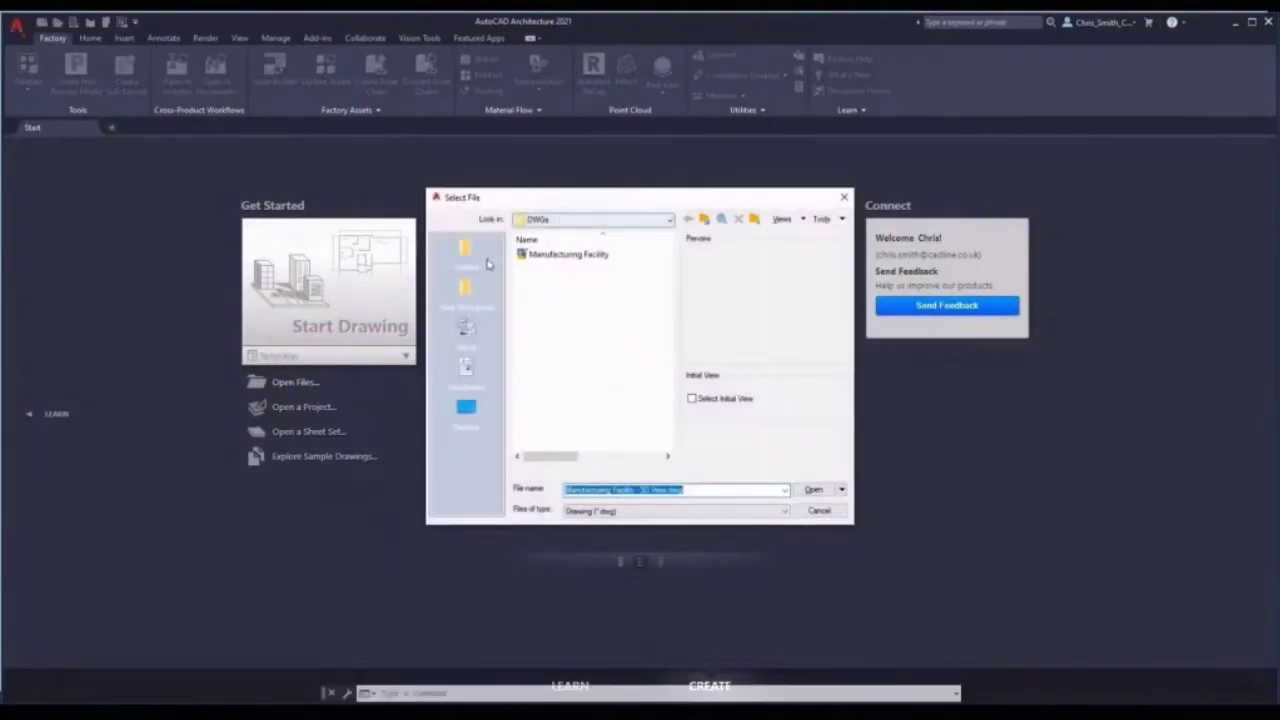
pyautogui.click(570, 257)
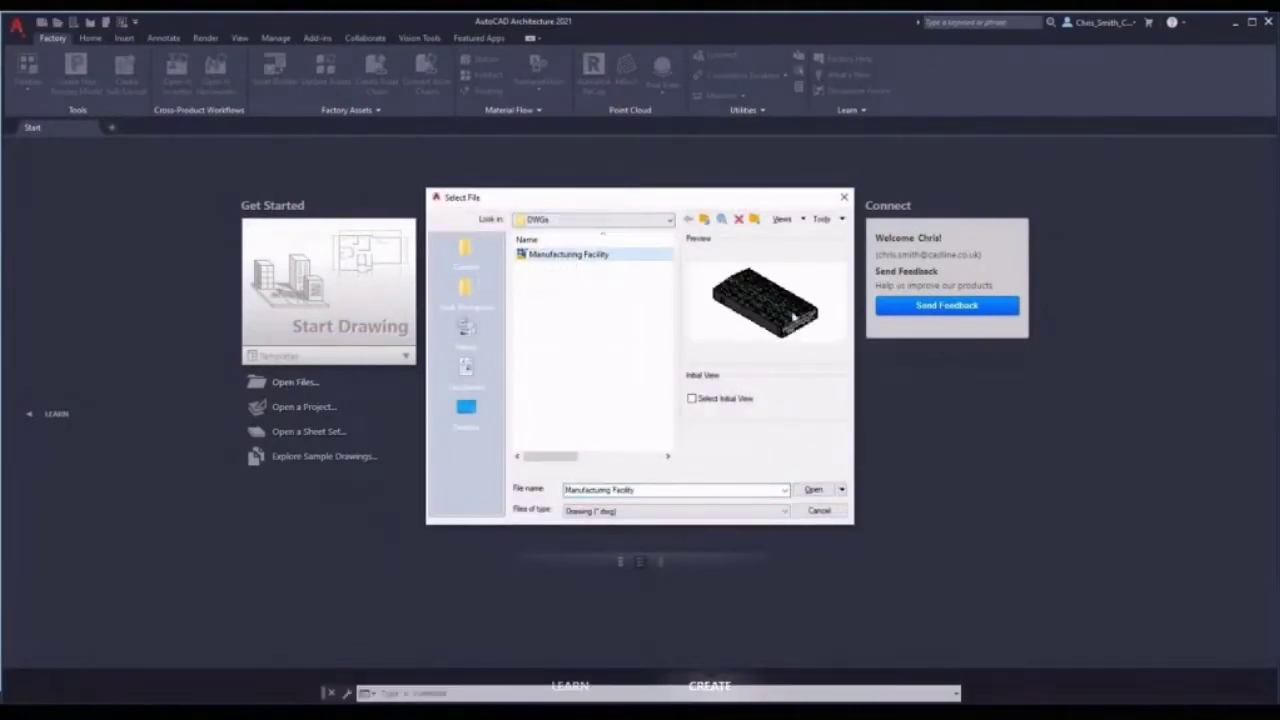
pyautogui.click(817, 490)
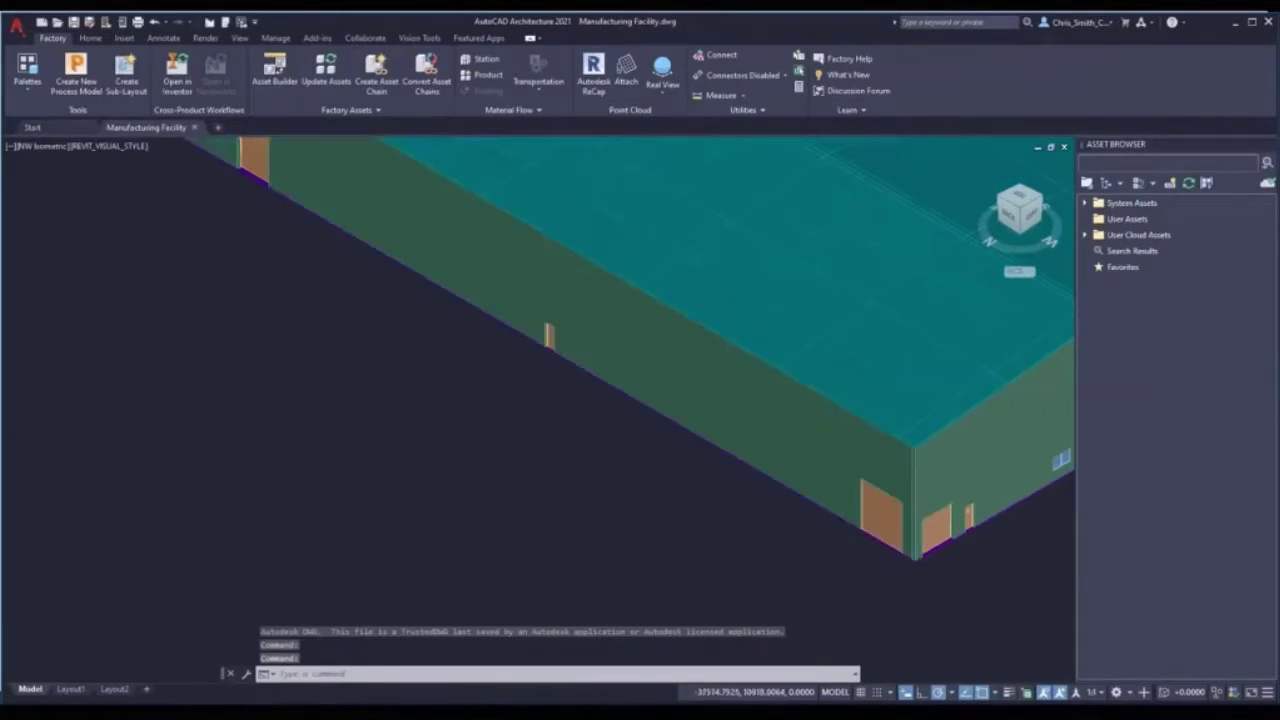
pyautogui.scroll(2, 640, 508)
pyautogui.scroll(-3, 640, 508)
pyautogui.scroll(-5, 640, 508)
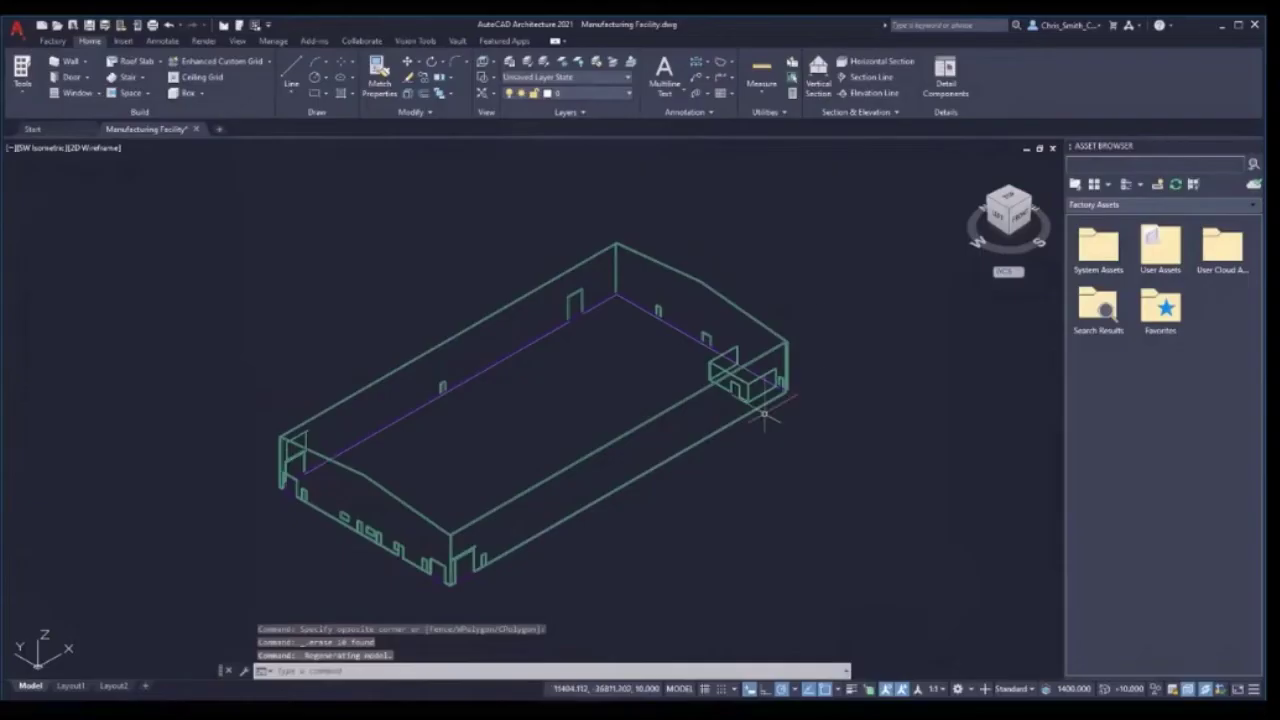
# Purge all unused named items from the drawing, including blocks and layers.
pyautogui.write('PURGE')
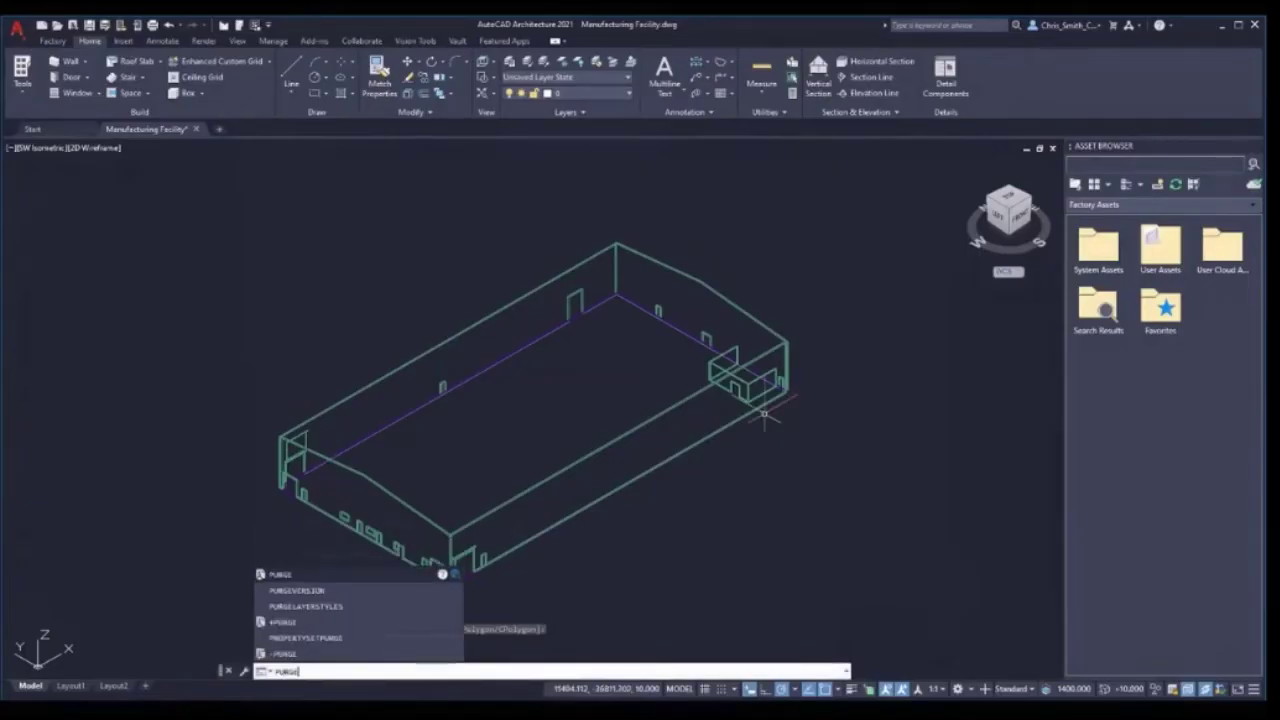
pyautogui.press('Return')
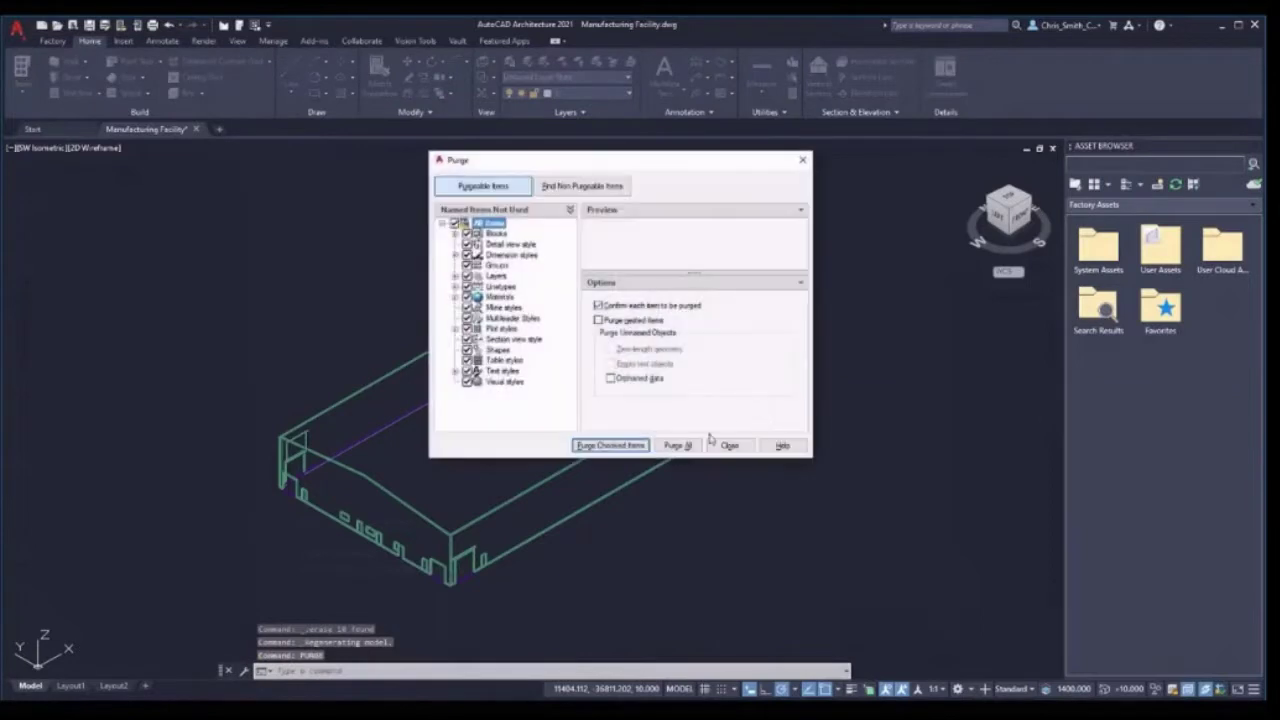
pyautogui.click(677, 445)
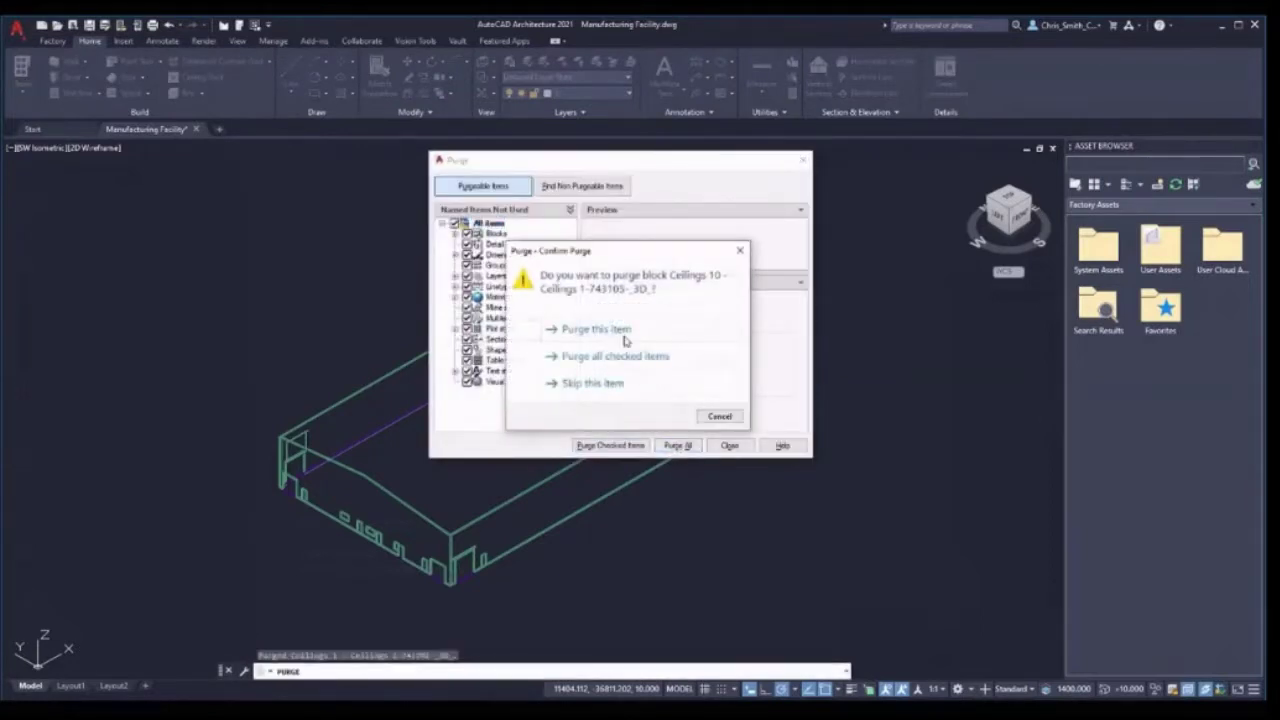
pyautogui.click(615, 357)
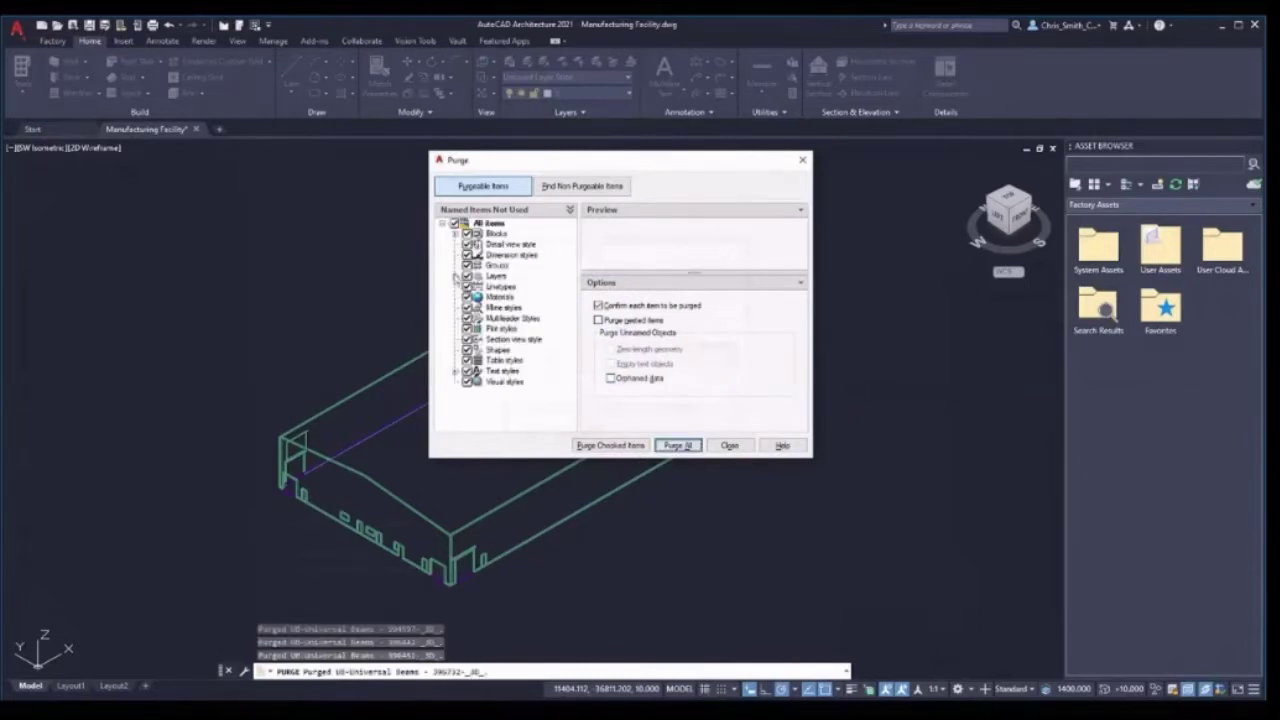
pyautogui.click(456, 277)
pyautogui.click(677, 445)
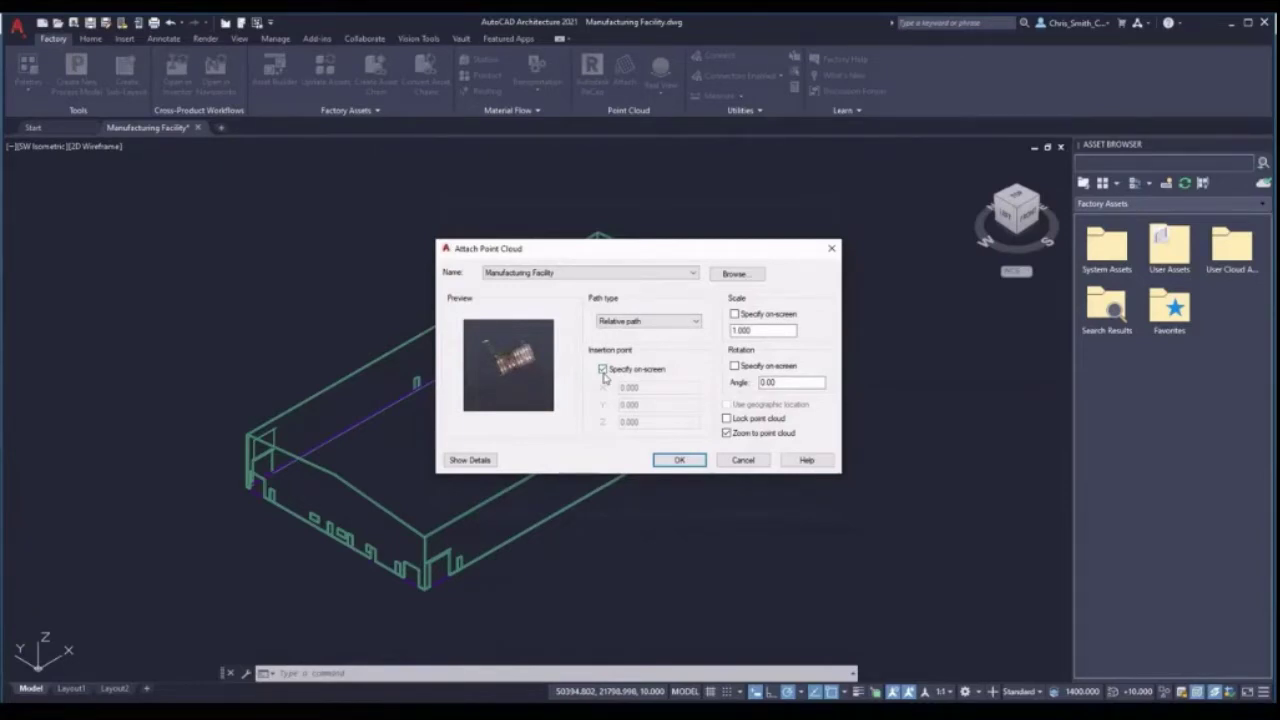
# Attach the Manufacturing Facility point cloud with a relative path, scale 1 and rotation 0, zooming to it.
pyautogui.click(679, 460)
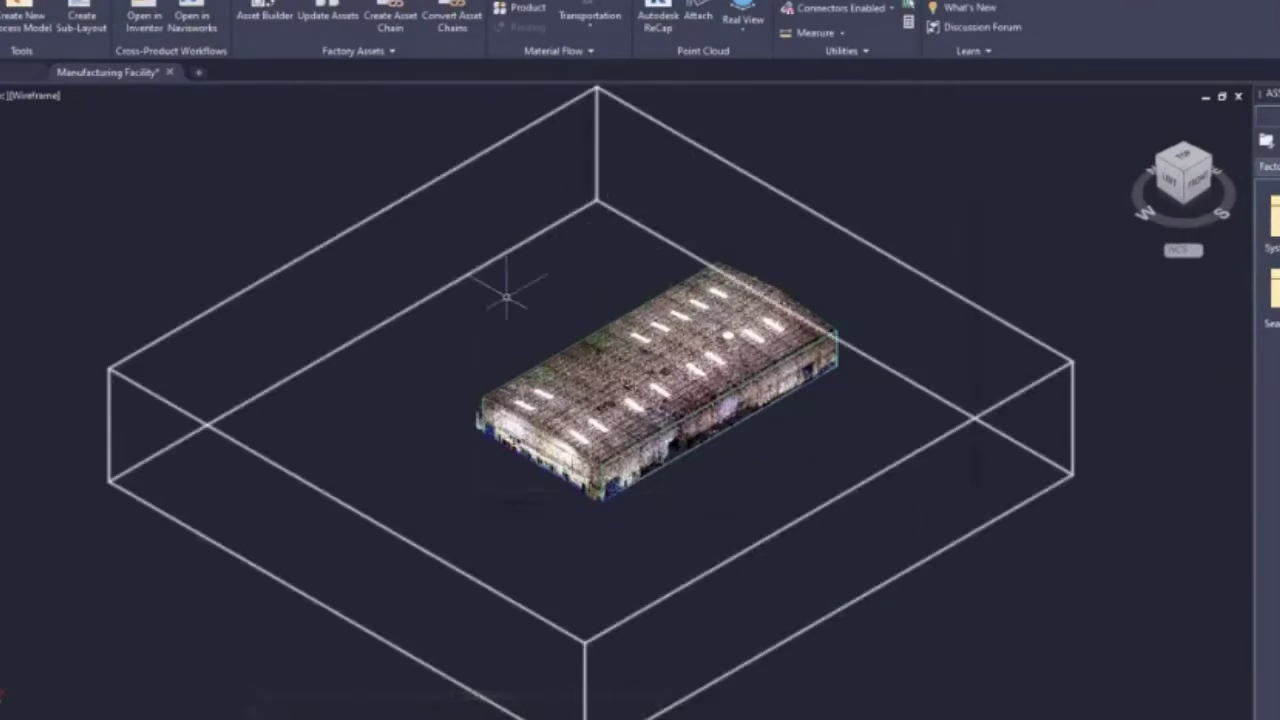
pyautogui.scroll(-2, 608, 414)
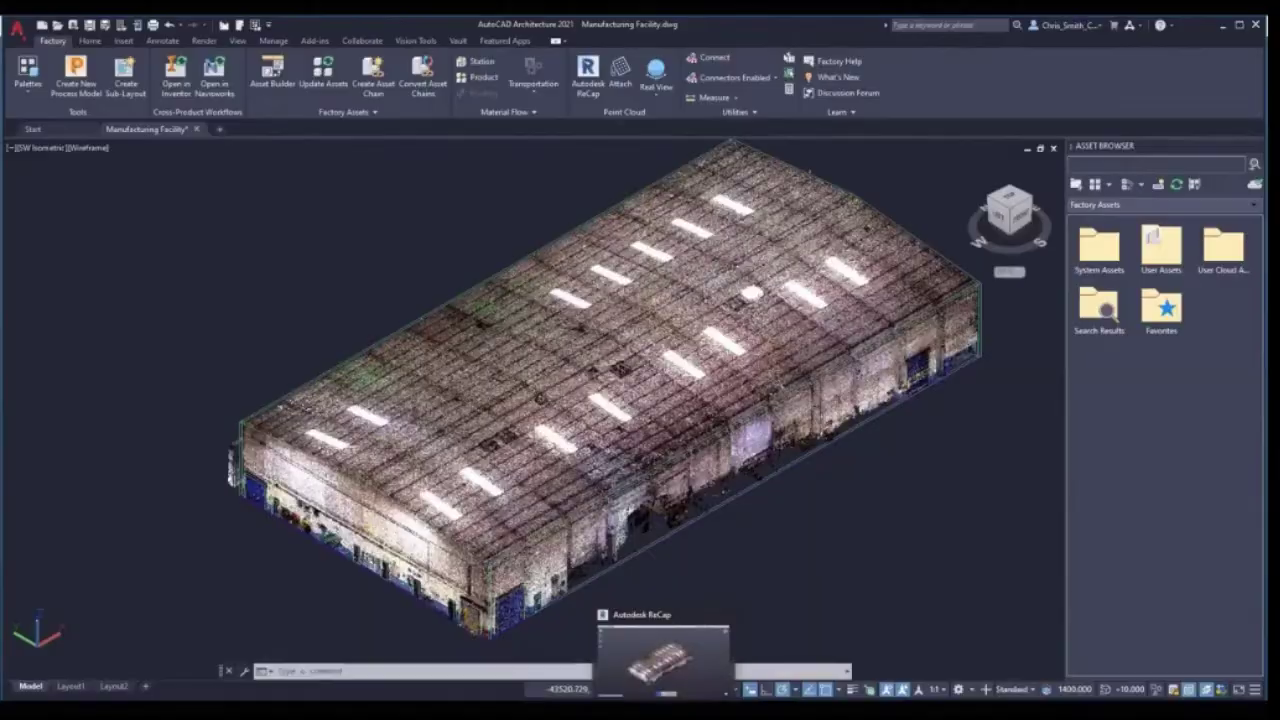
# Switch to Autodesk ReCap Pro, enter RealView and look around the factory floor towards the Isotex Line 2 machine.
pyautogui.click(663, 662)
pyautogui.moveTo(633, 668)
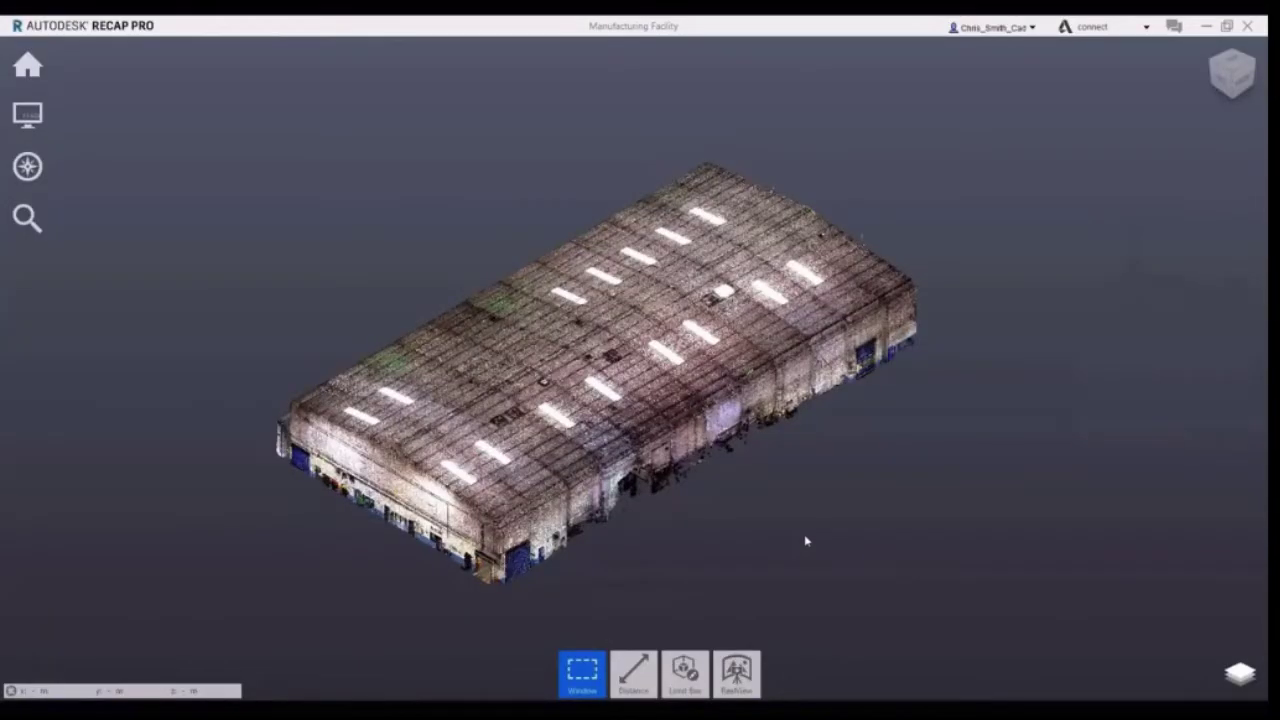
pyautogui.click(737, 672)
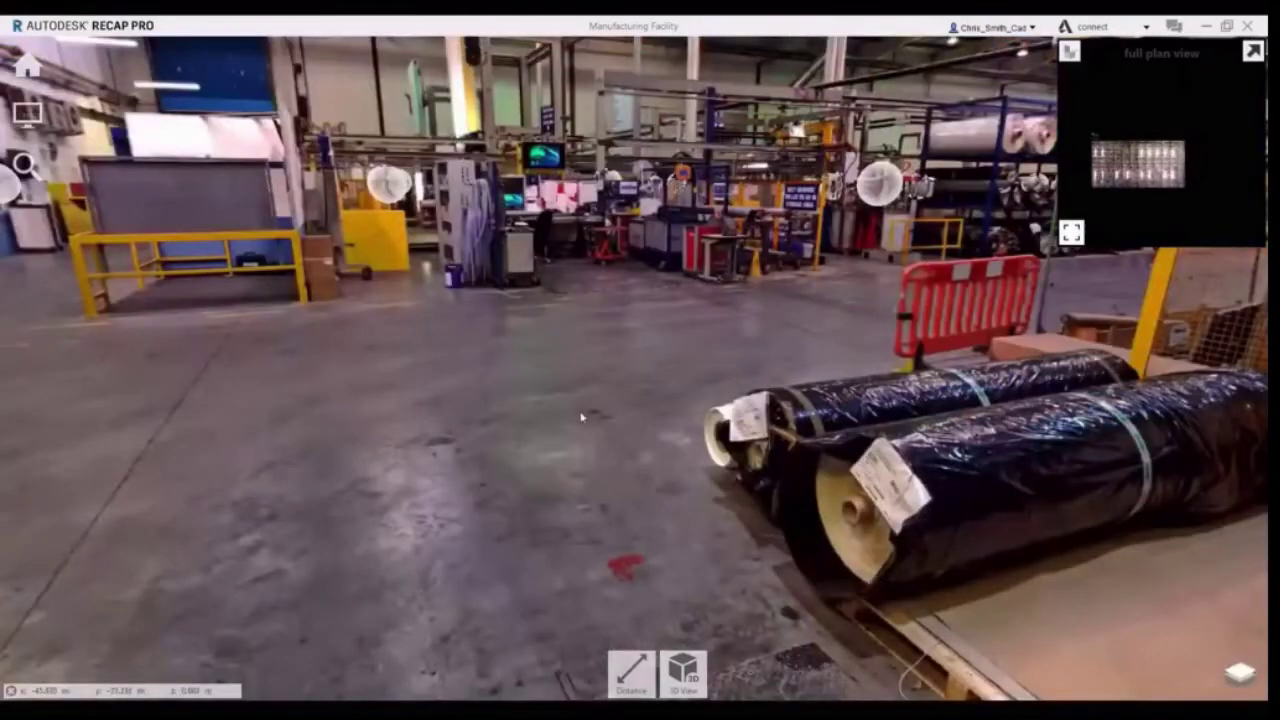
pyautogui.moveTo(588, 385); pyautogui.dragTo(1026, 486)
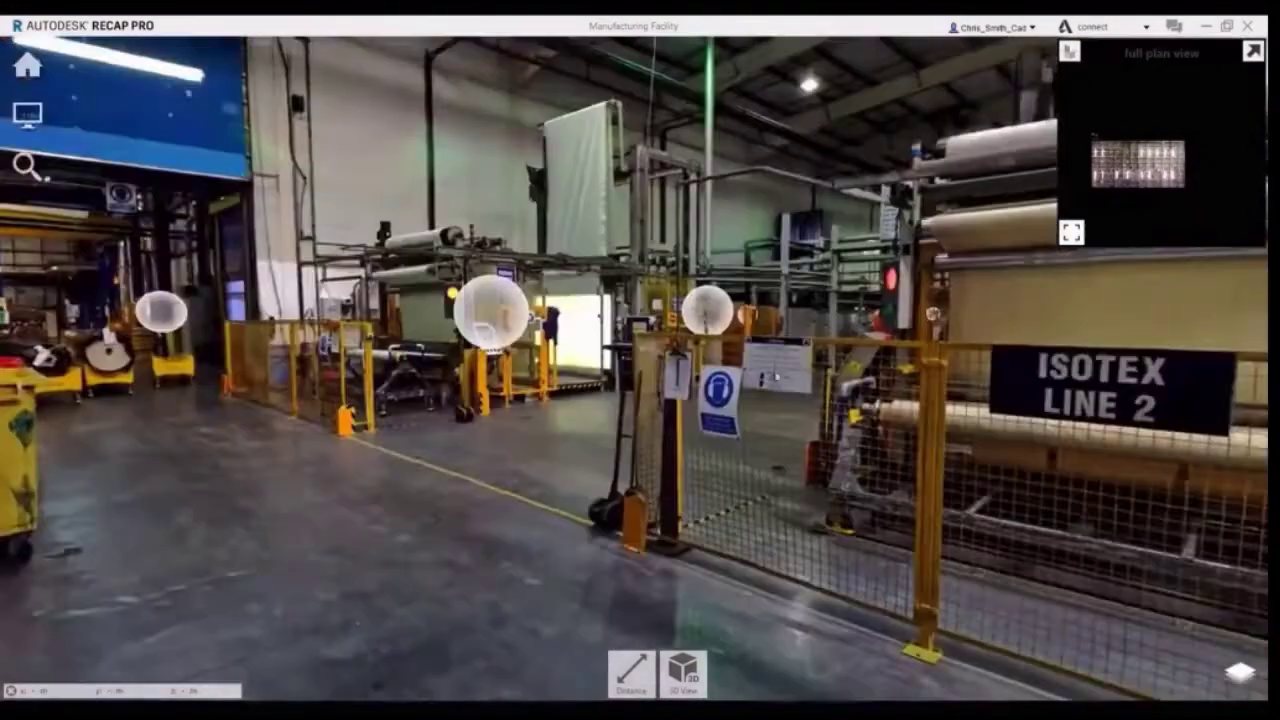
pyautogui.moveTo(745, 370); pyautogui.dragTo(846, 377)
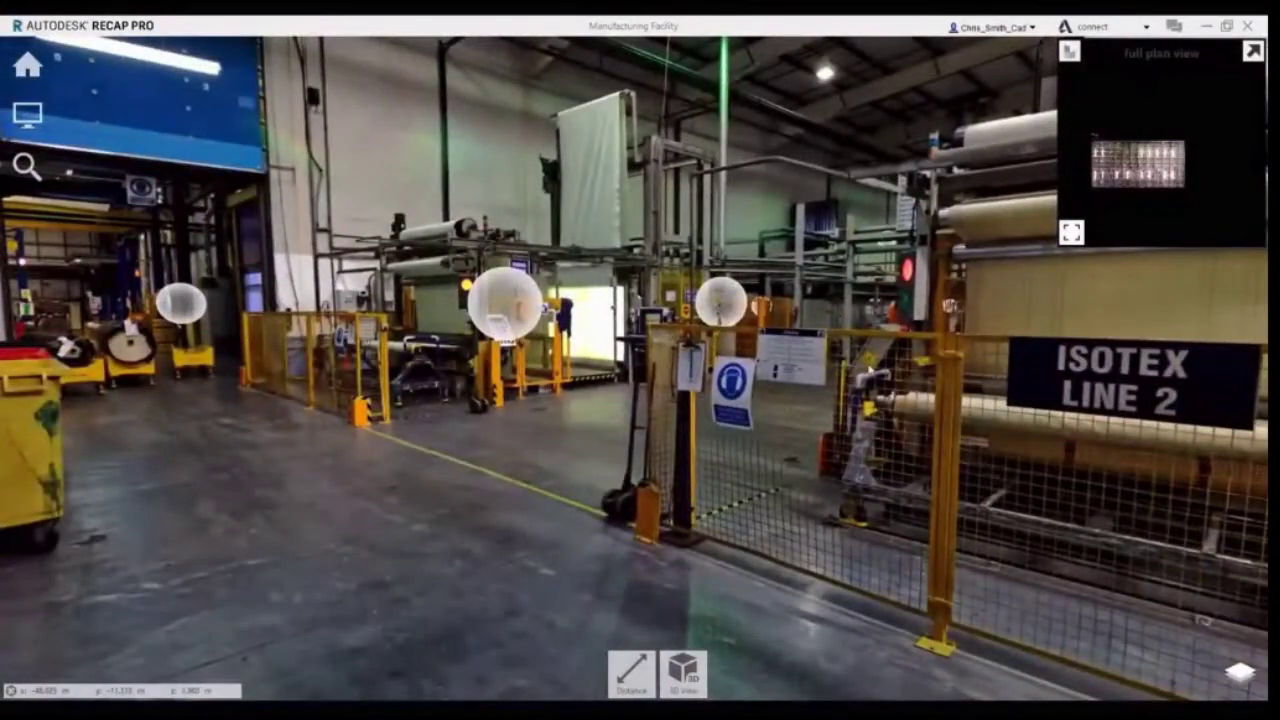
# Return from RealView to the 3D view and inspect the whole building's point cloud from outside.
pyautogui.click(683, 673)
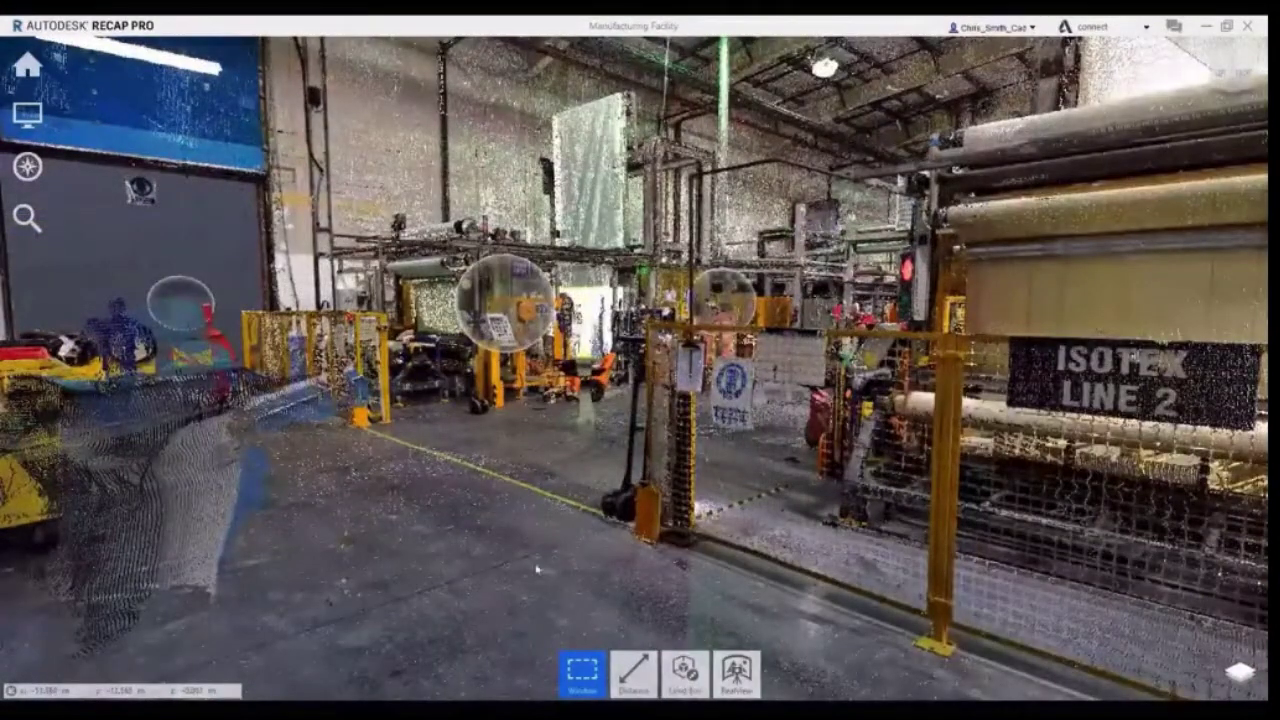
pyautogui.scroll(-6, 537, 569)
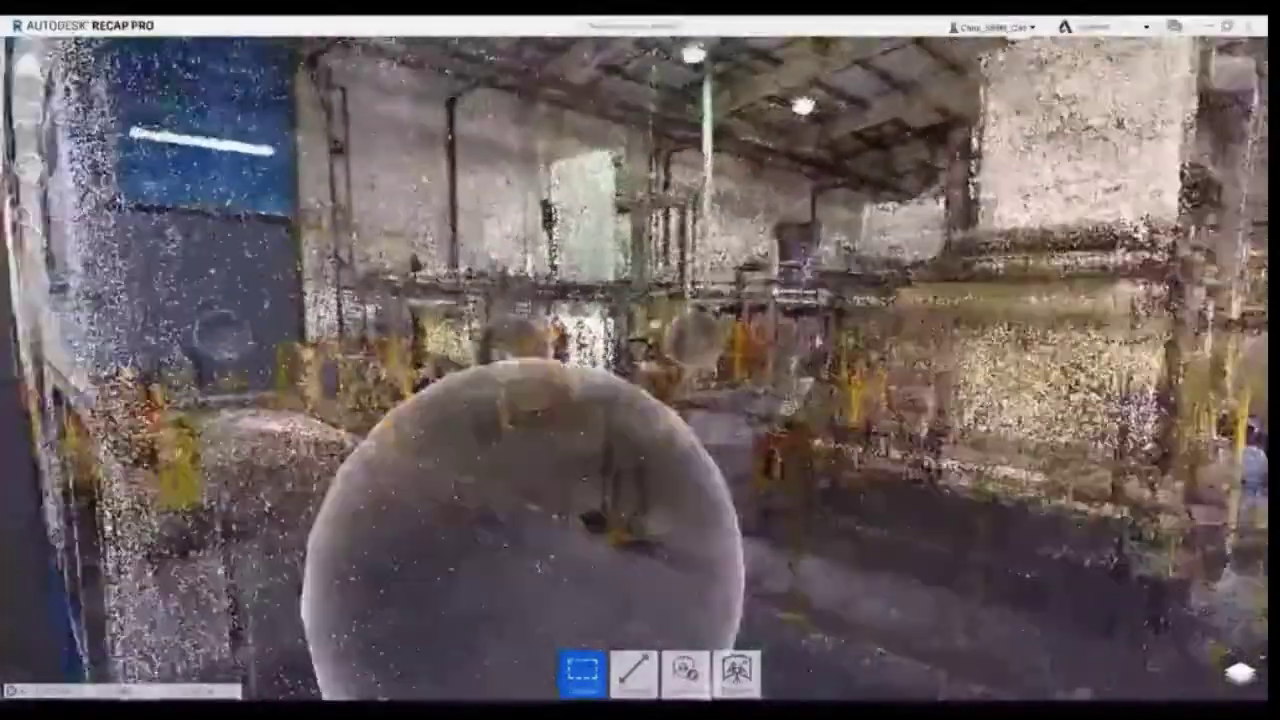
pyautogui.scroll(-8, 537, 569)
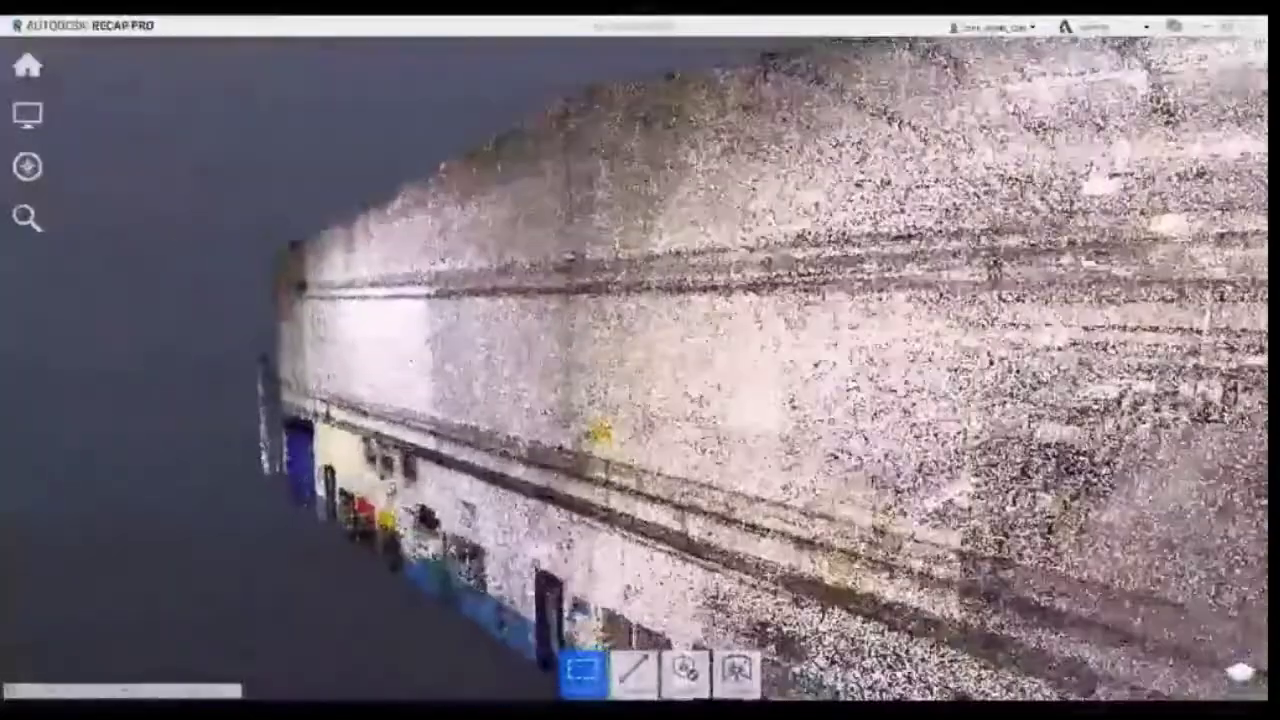
pyautogui.scroll(-6, 537, 569)
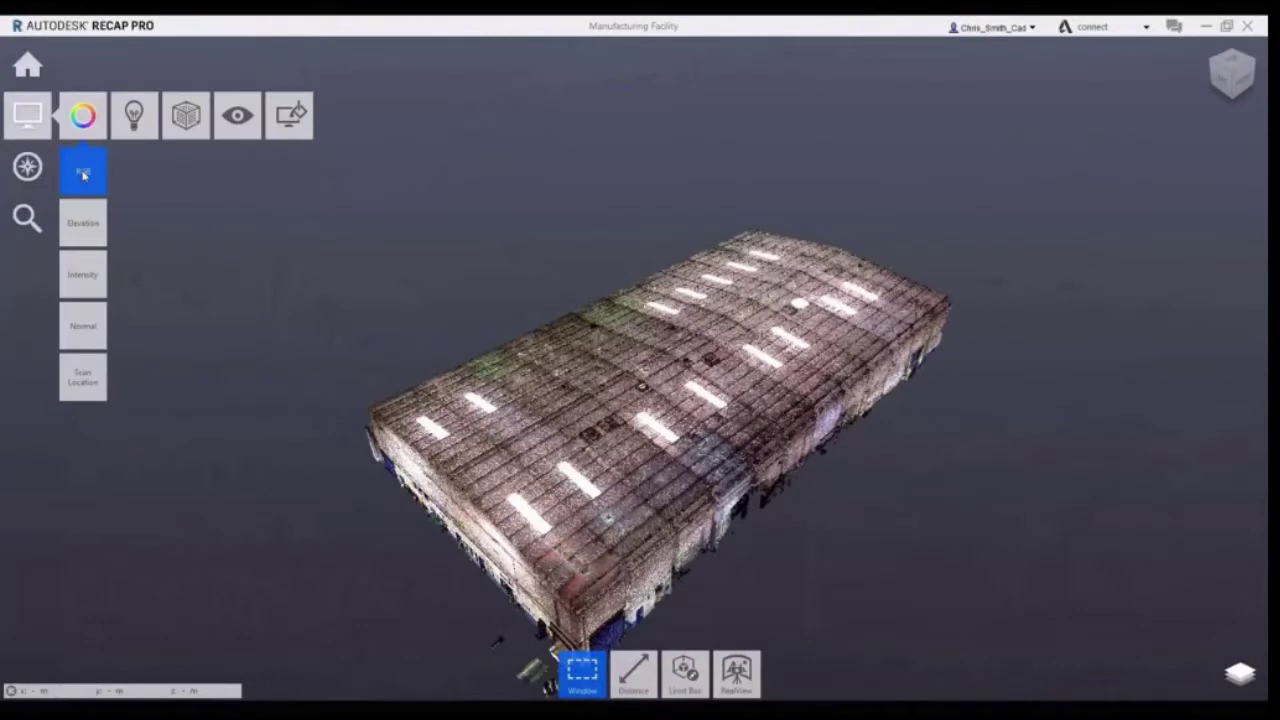
# Try Single and Double lighting sides and the Phong shader on the point cloud, restoring None and Lambert.
pyautogui.moveTo(134, 113)
pyautogui.moveTo(134, 170)
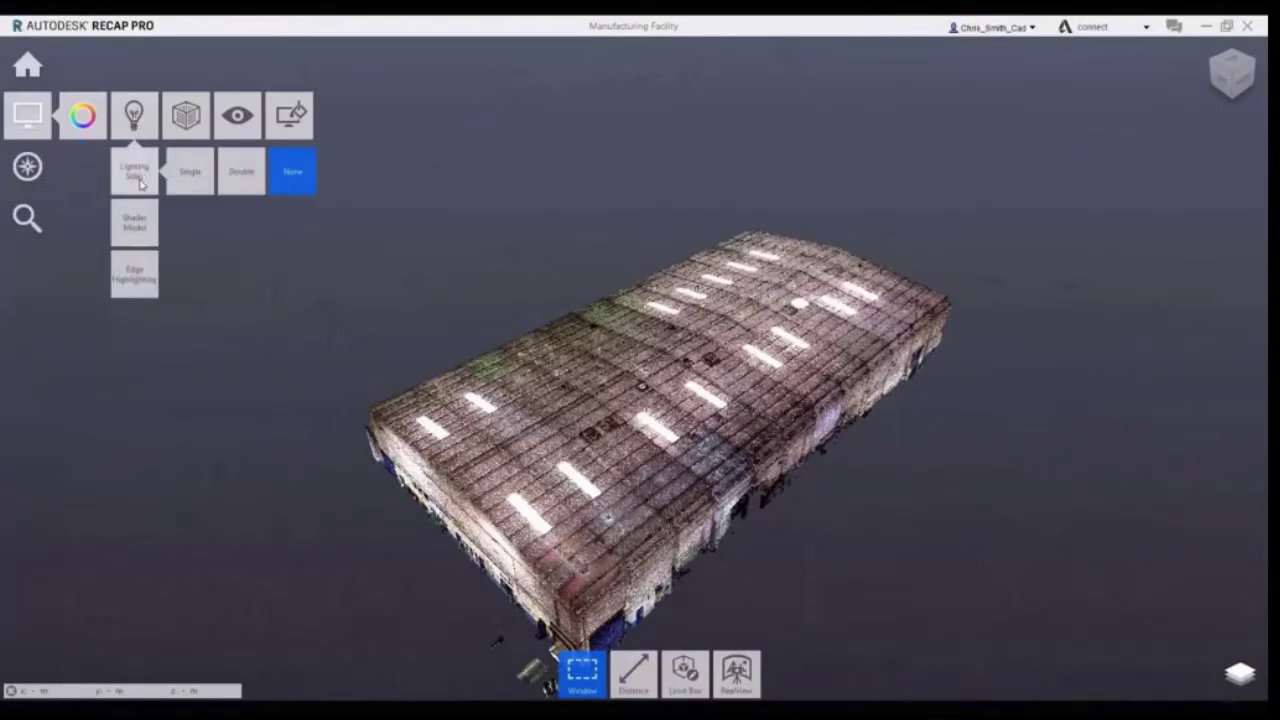
pyautogui.click(190, 171)
pyautogui.click(241, 171)
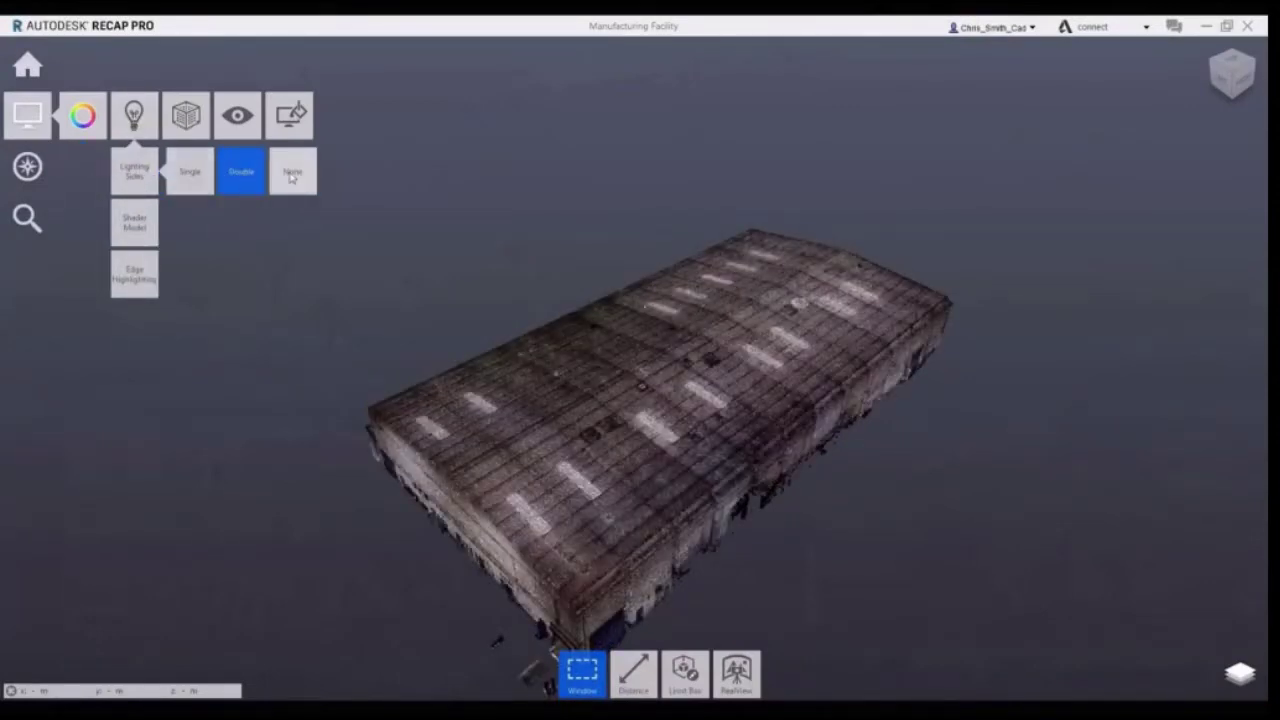
pyautogui.click(292, 171)
pyautogui.moveTo(134, 222)
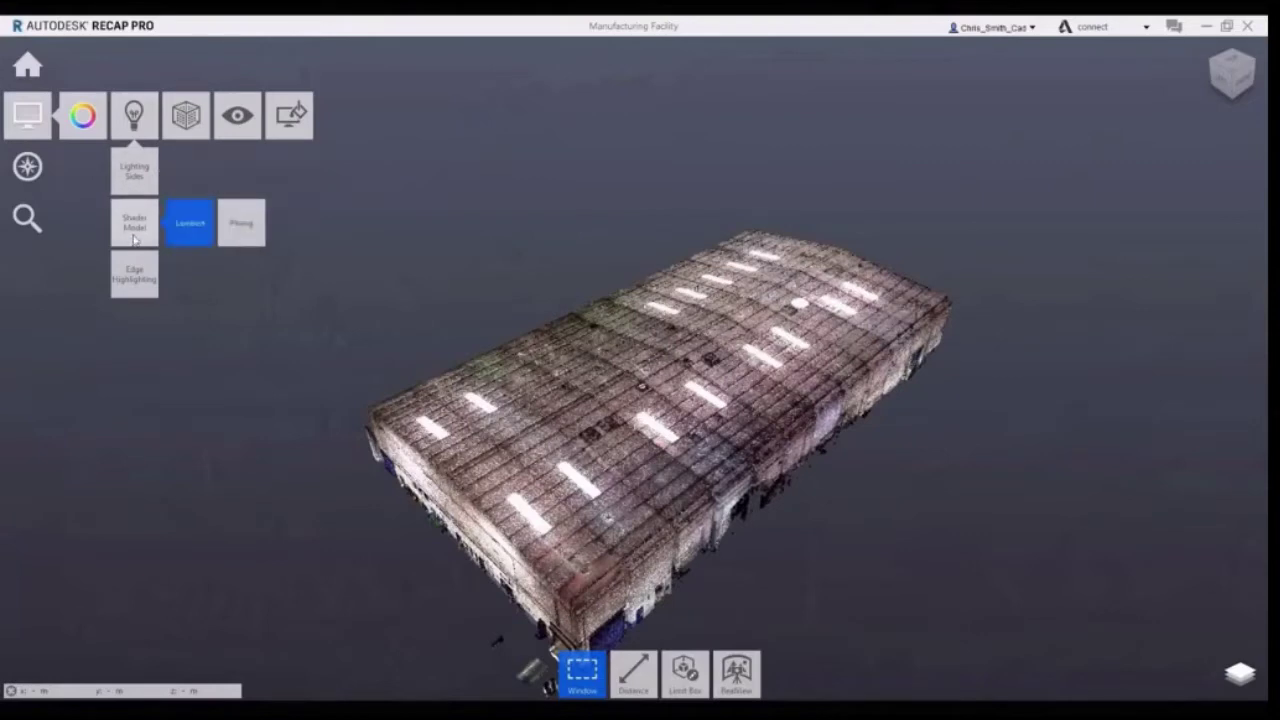
pyautogui.click(236, 226)
pyautogui.click(190, 222)
pyautogui.moveTo(134, 278)
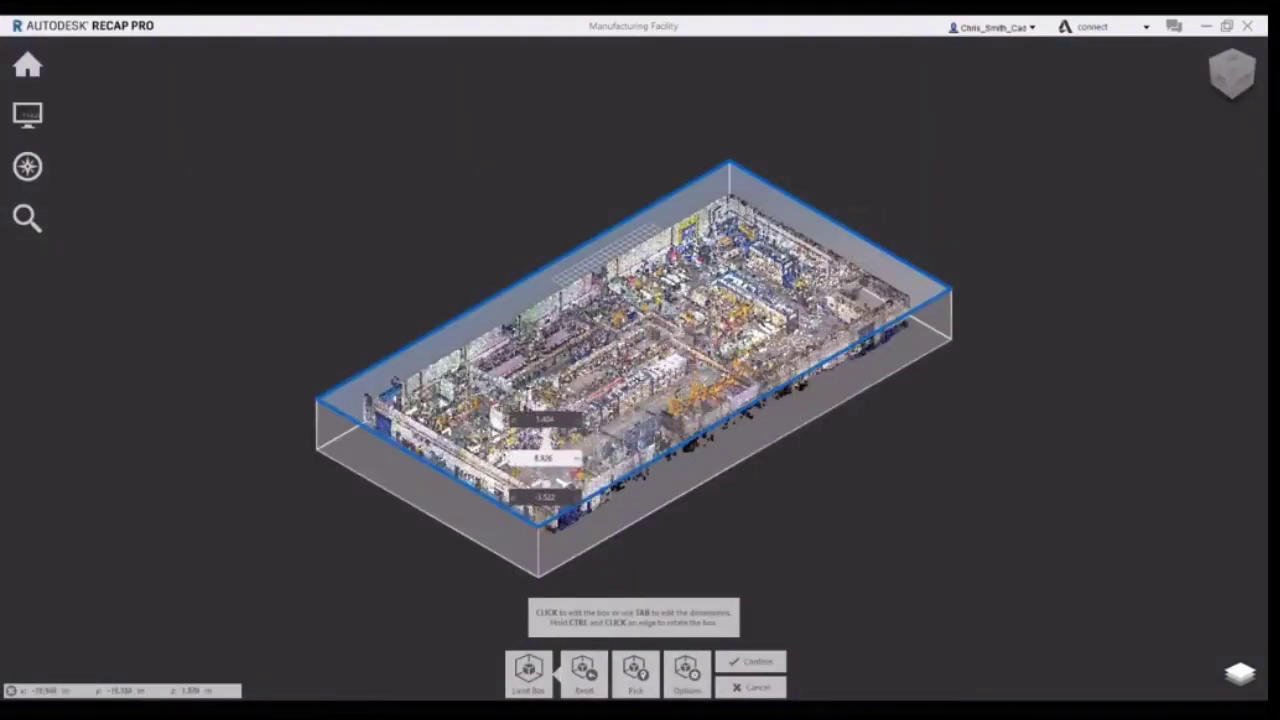
# Apply the limit box that cuts the roof off the point cloud to expose the factory interior.
pyautogui.scroll(5, 512, 428)
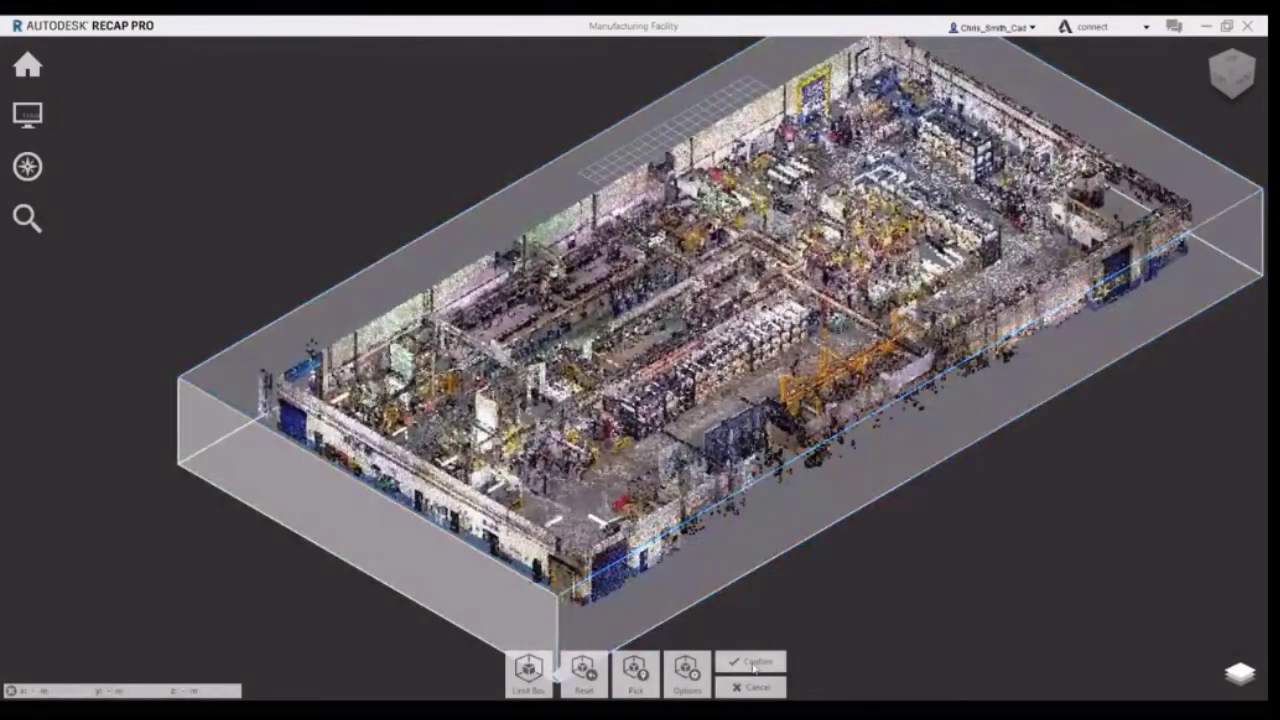
pyautogui.click(752, 661)
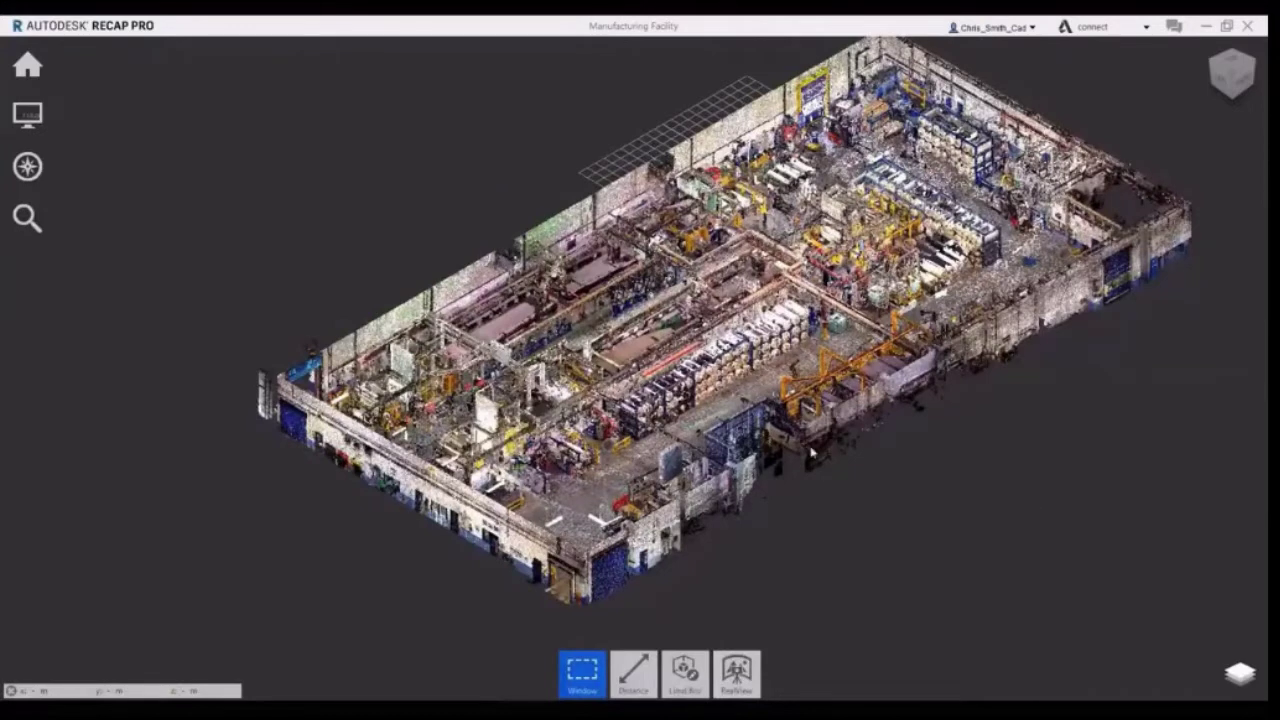
# Preview the panorama of a scan location inside the building and view the cropped point cloud from the top.
pyautogui.moveTo(624, 328)
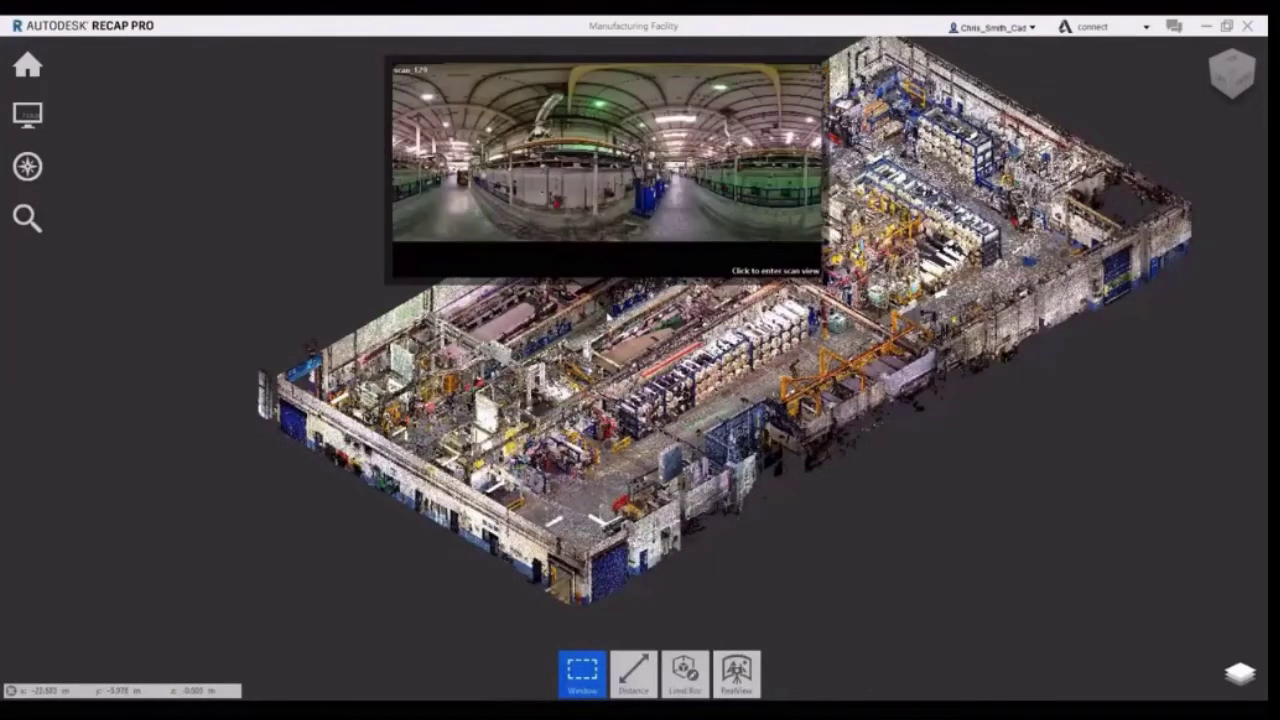
pyautogui.click(609, 318)
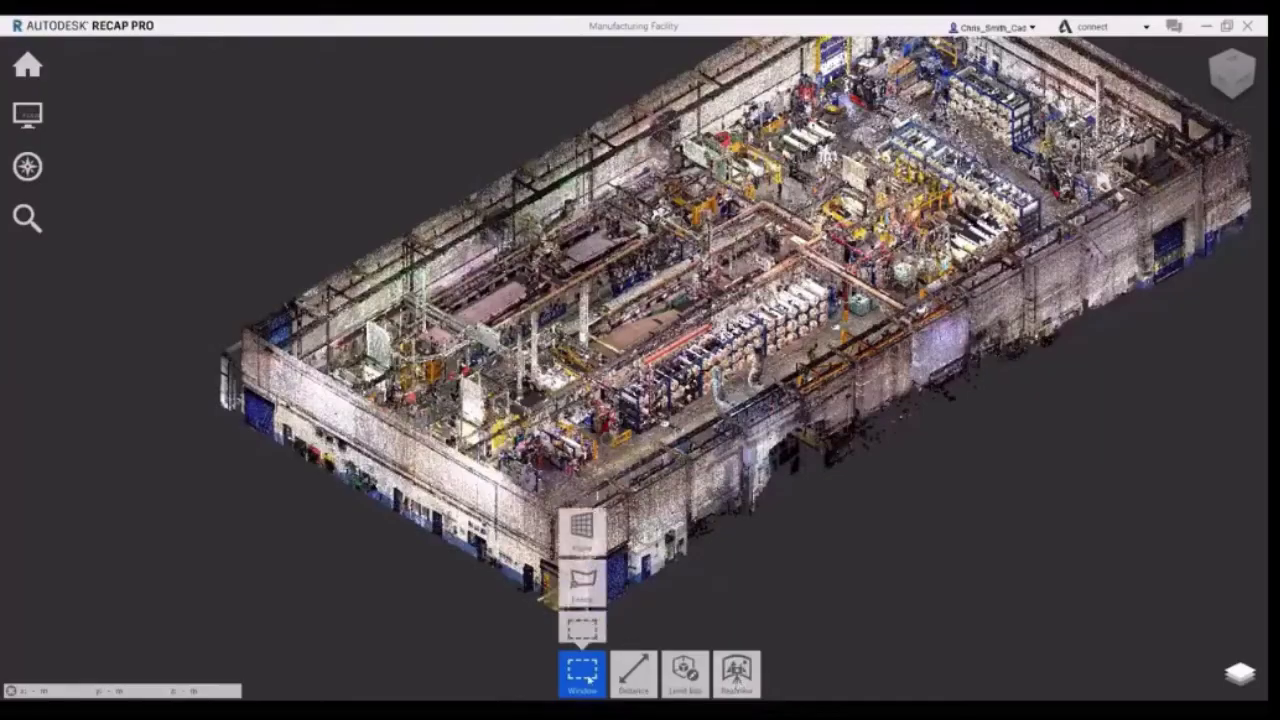
pyautogui.click(1233, 62)
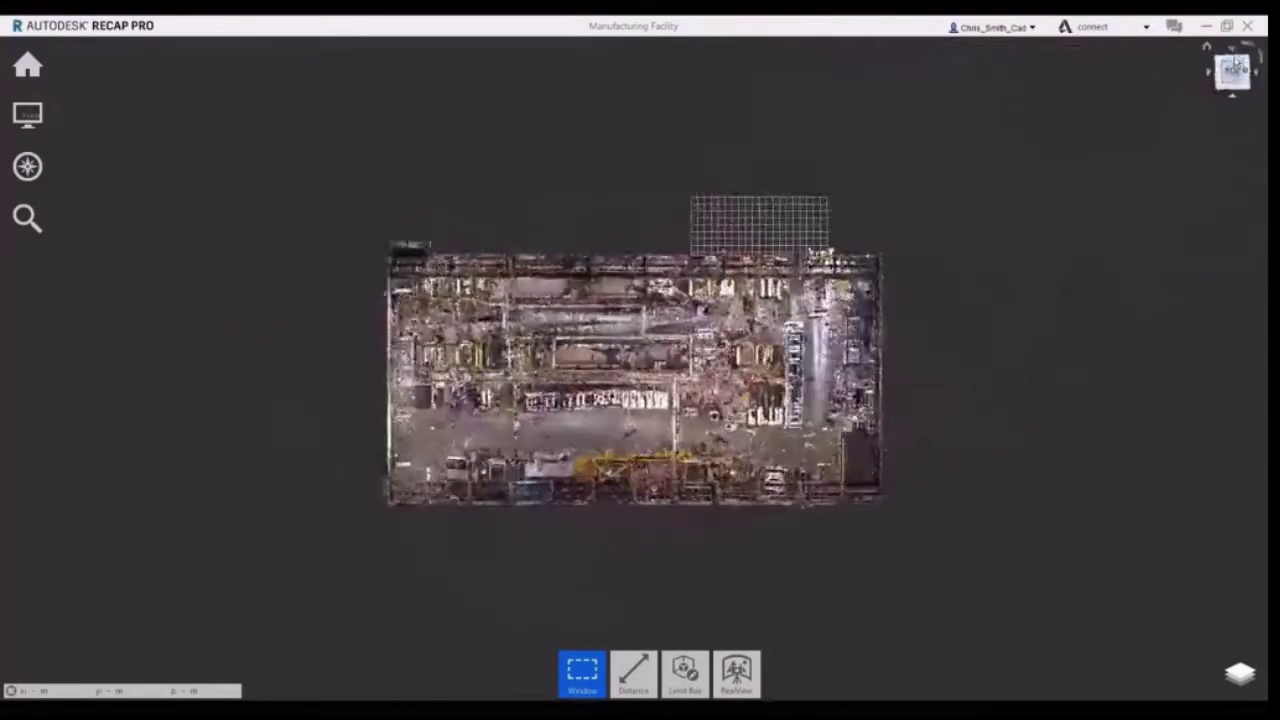
# Fence off the central production line in the top view of the point cloud and clip away all points outside it.
pyautogui.scroll(4, 480, 270)
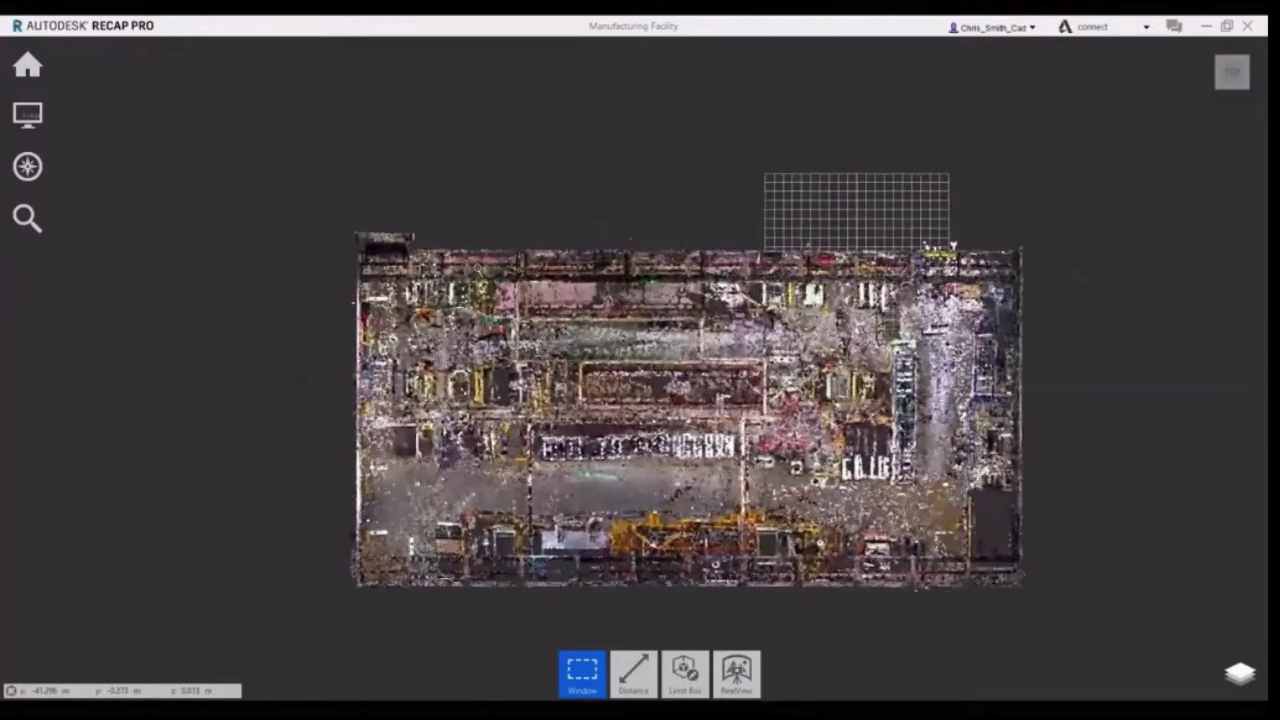
pyautogui.scroll(2, 480, 270)
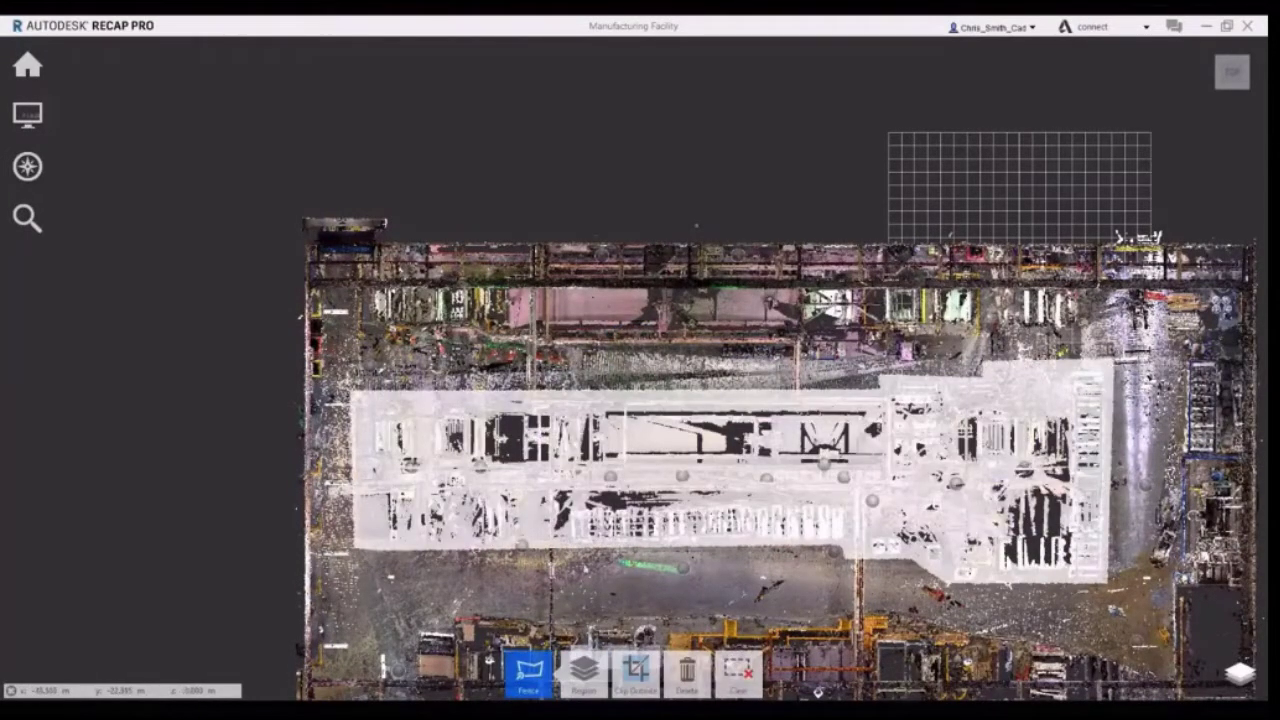
pyautogui.moveTo(640, 675)
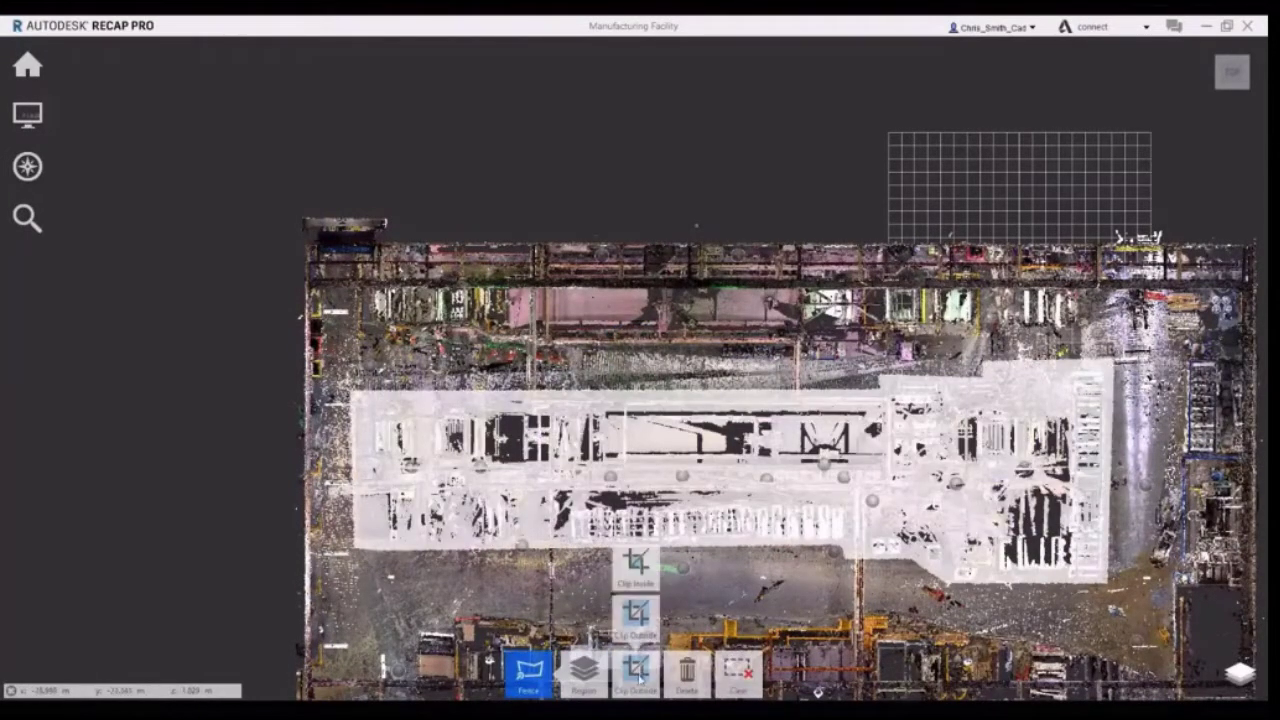
pyautogui.click(630, 624)
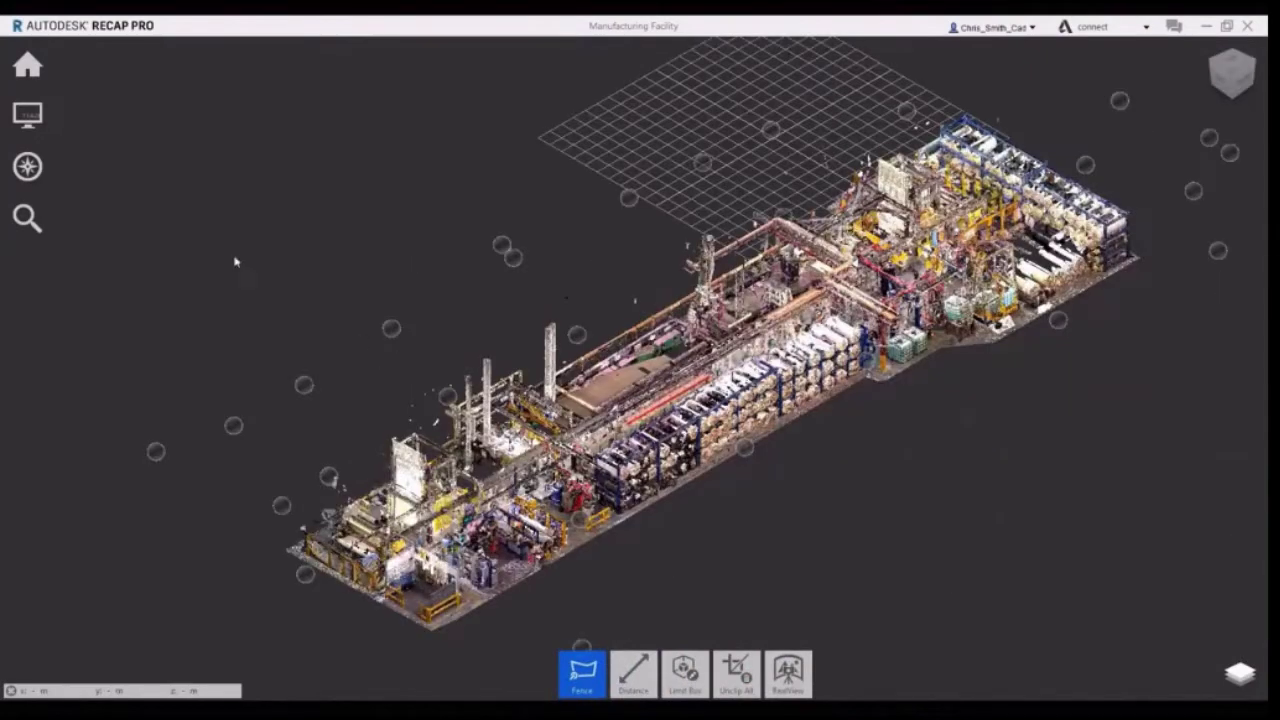
# Save the clipped scan as a new ReCap project named Manufacturing Facility - LineTest in the Point Cloud folder.
pyautogui.moveTo(28, 65)
pyautogui.moveTo(82, 72)
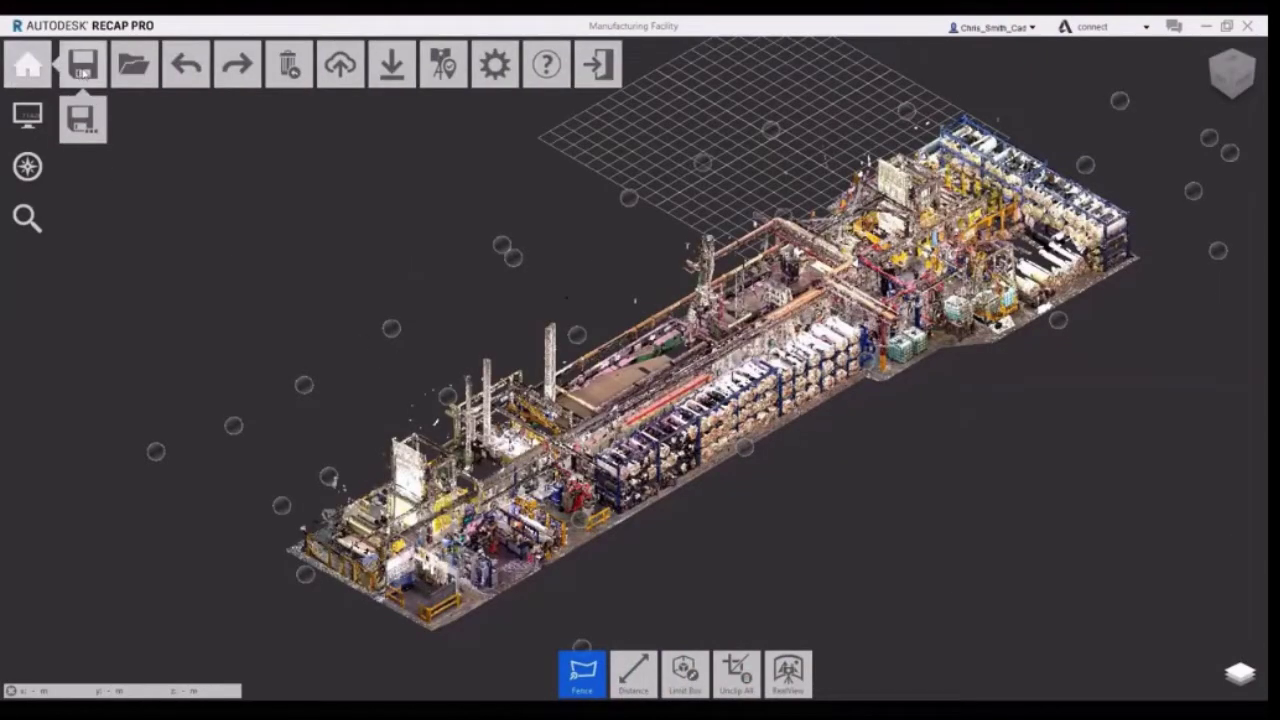
pyautogui.click(82, 118)
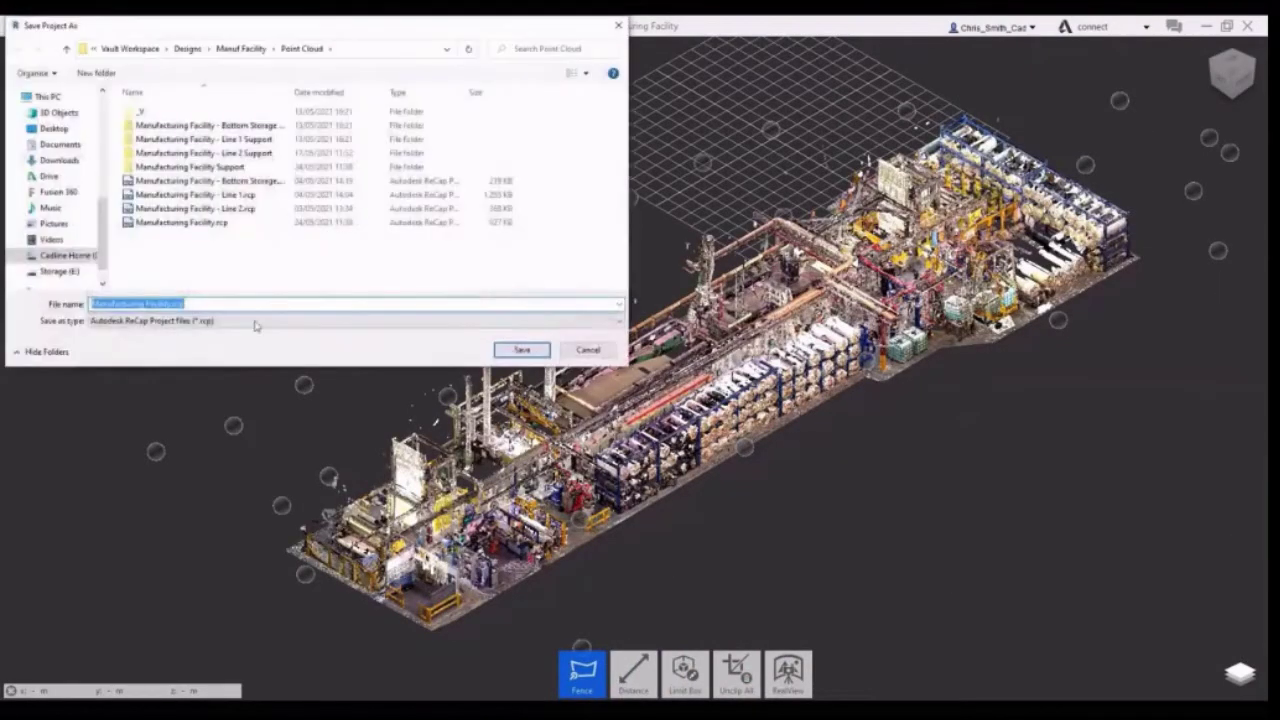
pyautogui.click(171, 305)
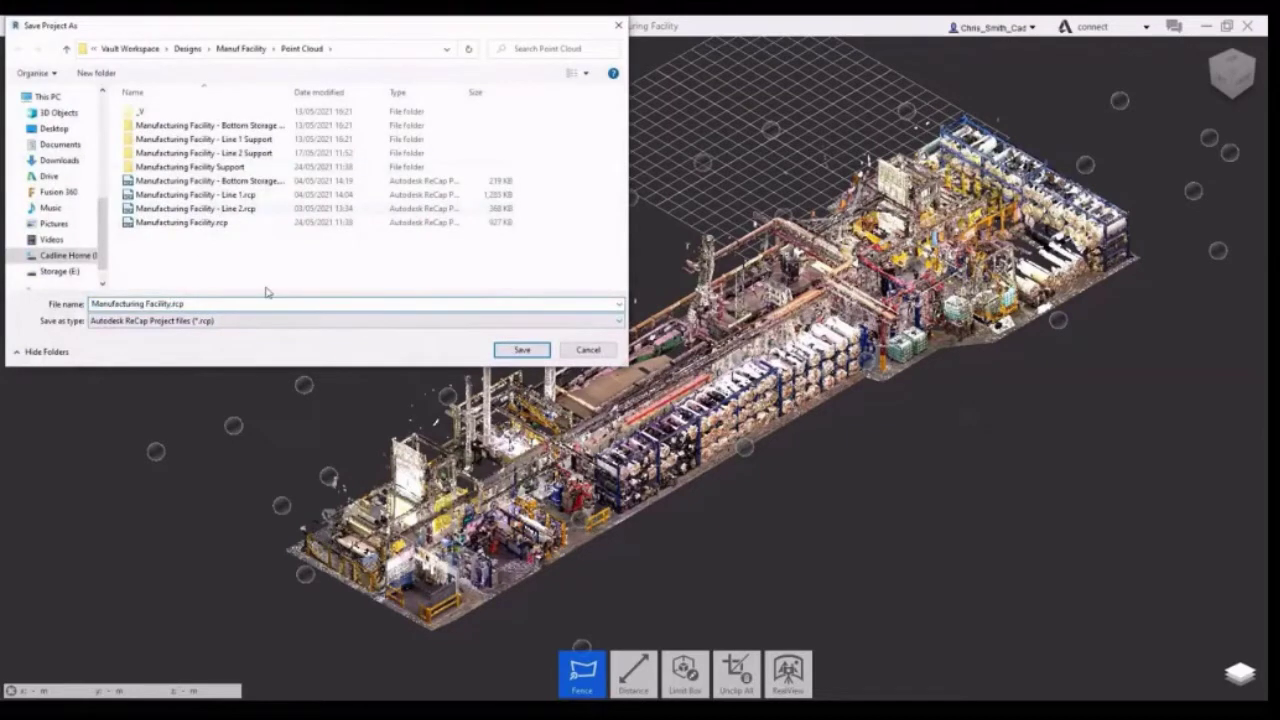
pyautogui.write('- LineTest')
pyautogui.click(520, 349)
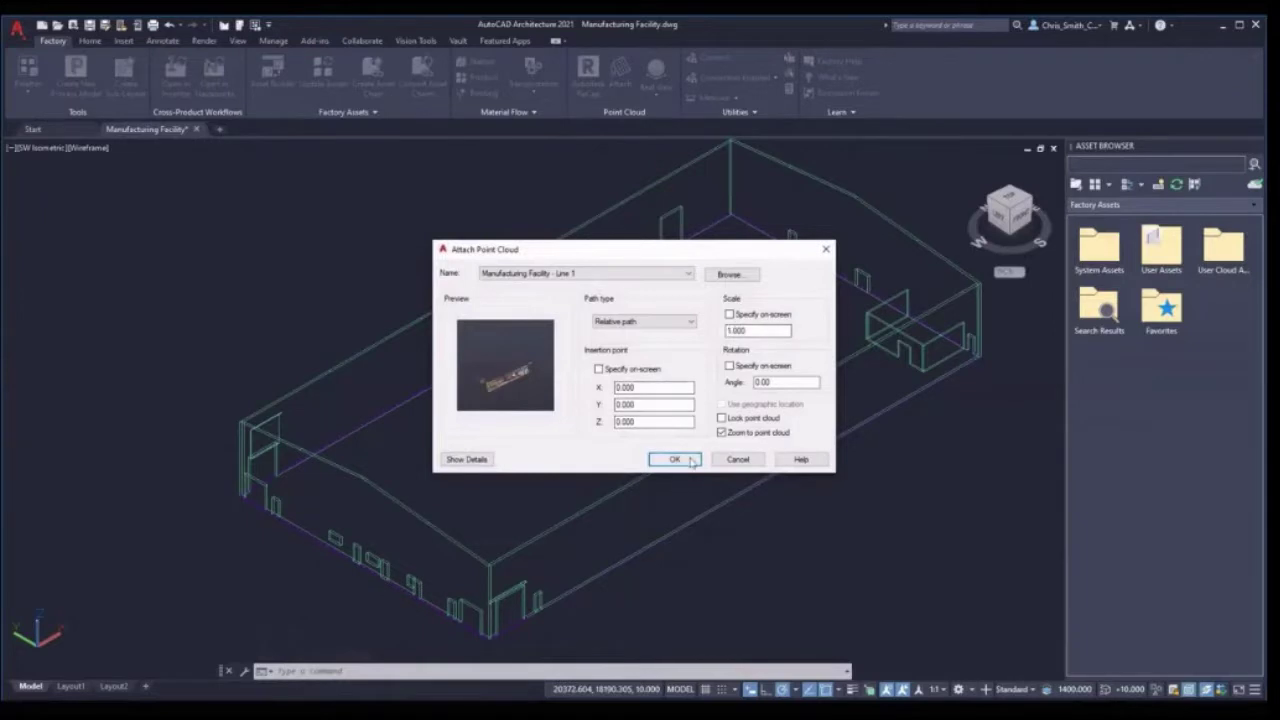
# In AutoCAD Architecture, attach the Manufacturing Facility - Line 1 point cloud at 0,0,0 with scale 1 and check its fit in the building from the top.
pyautogui.click(668, 459)
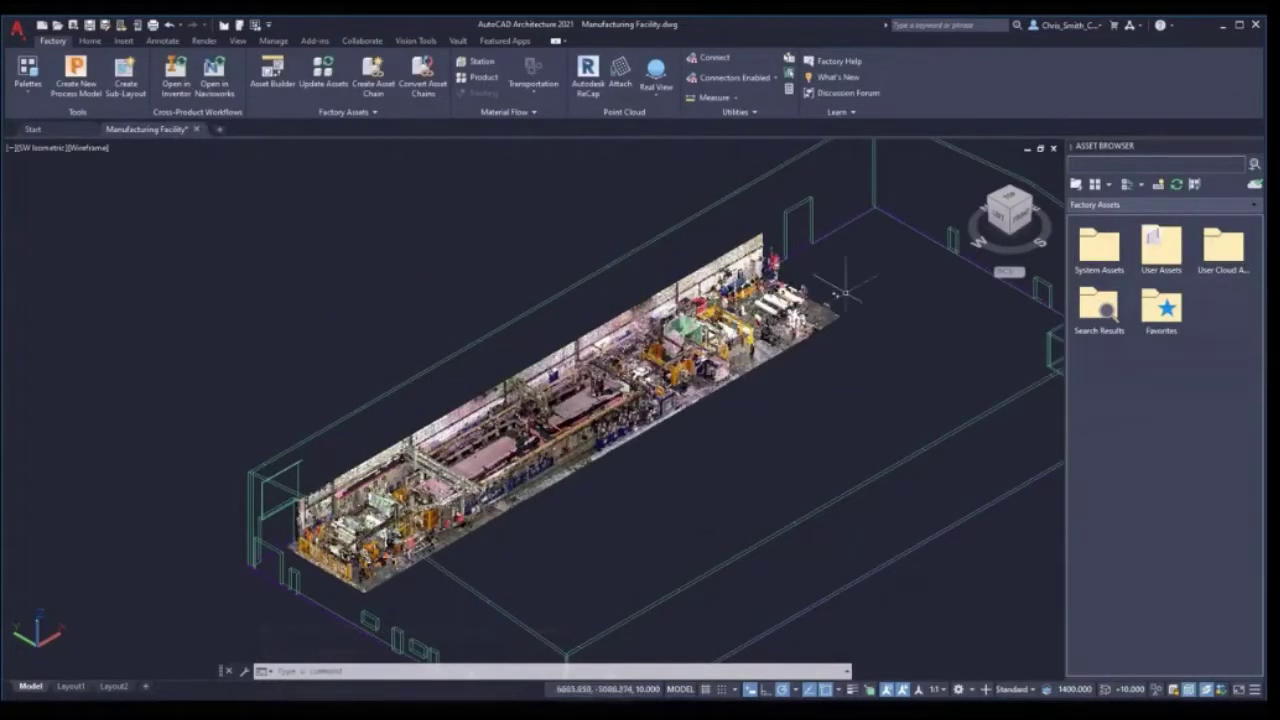
pyautogui.click(1008, 197)
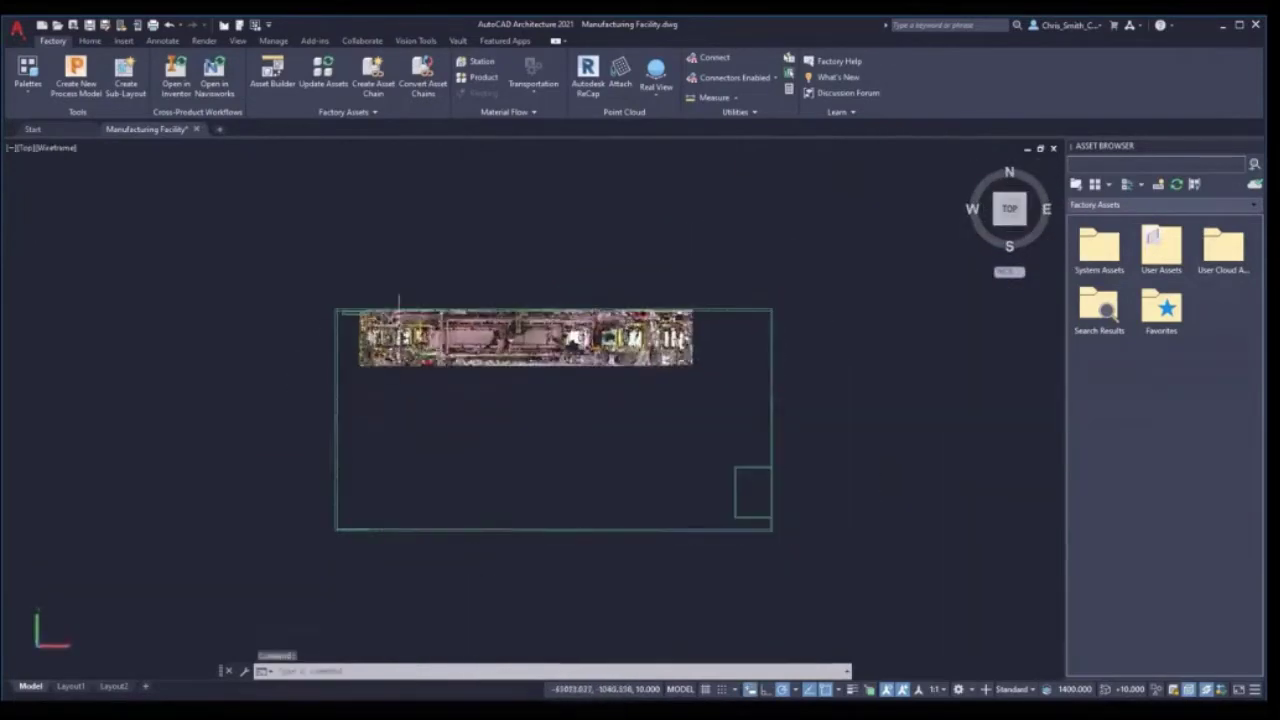
pyautogui.scroll(-3, 347, 320)
pyautogui.scroll(8, 347, 320)
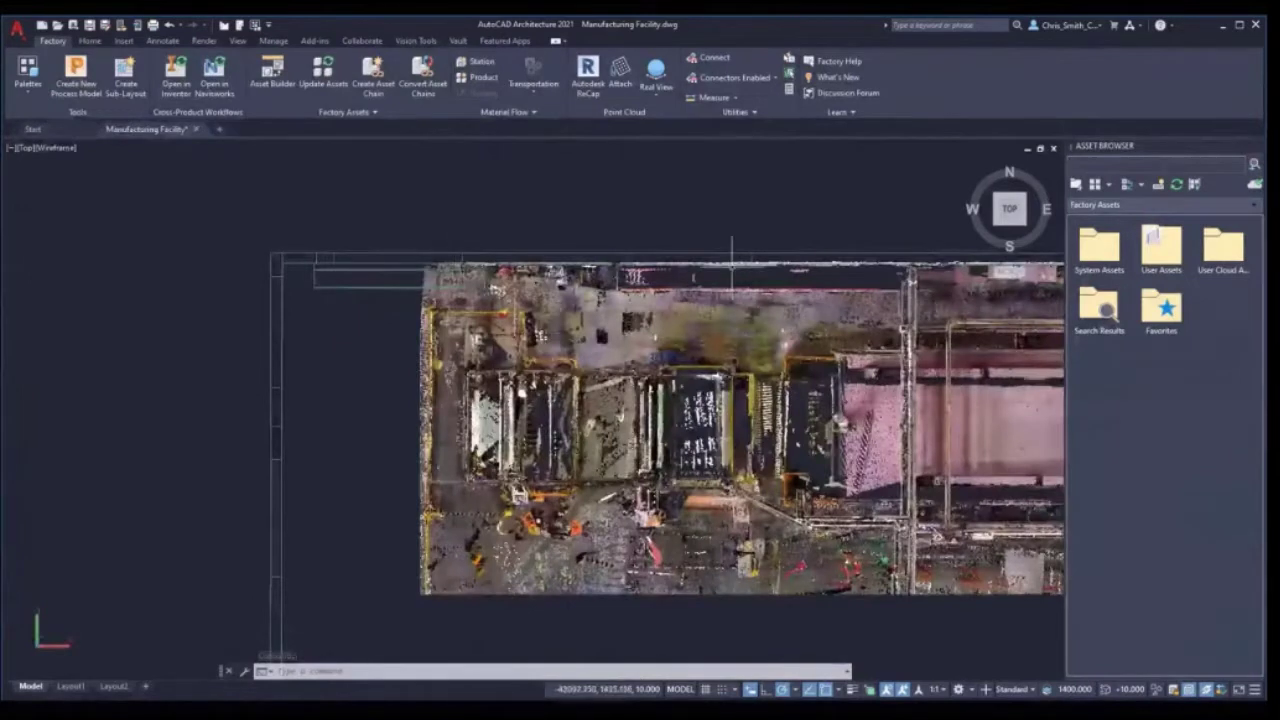
pyautogui.scroll(-4, 470, 316)
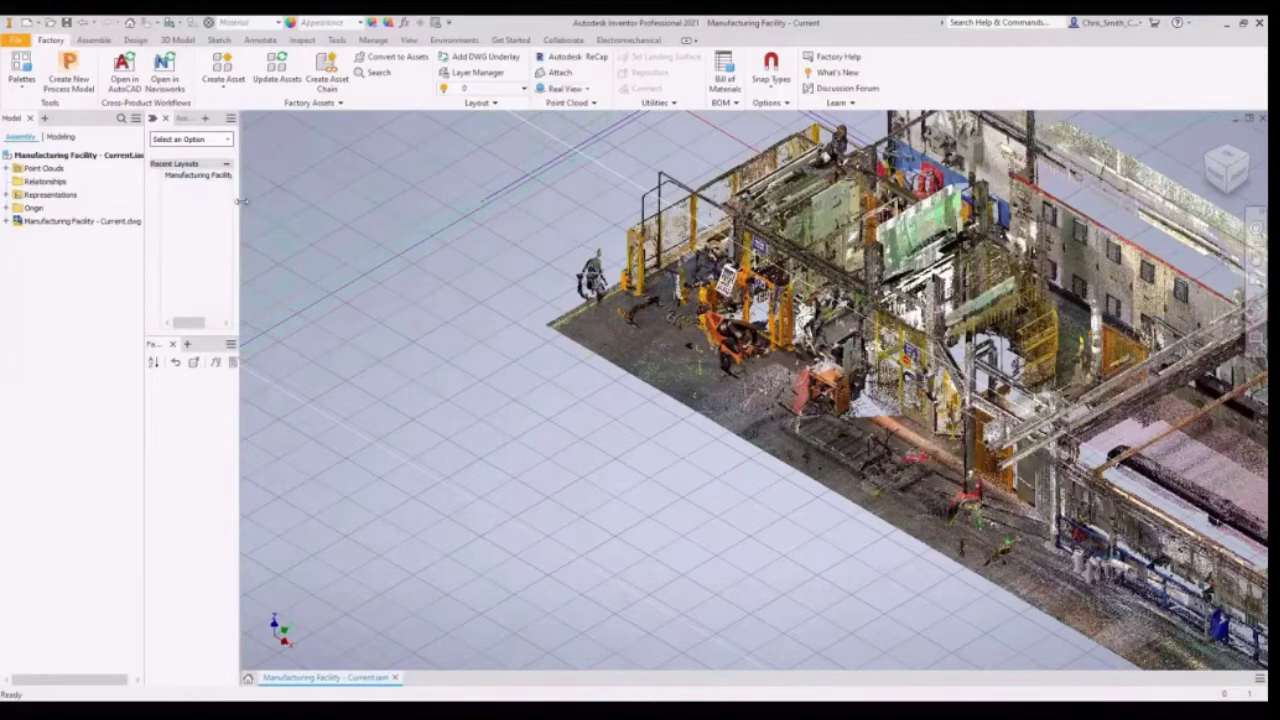
# In Inventor, widen the factory palettes and search the asset library for Safety Fence.
pyautogui.moveTo(240, 202); pyautogui.dragTo(340, 200)
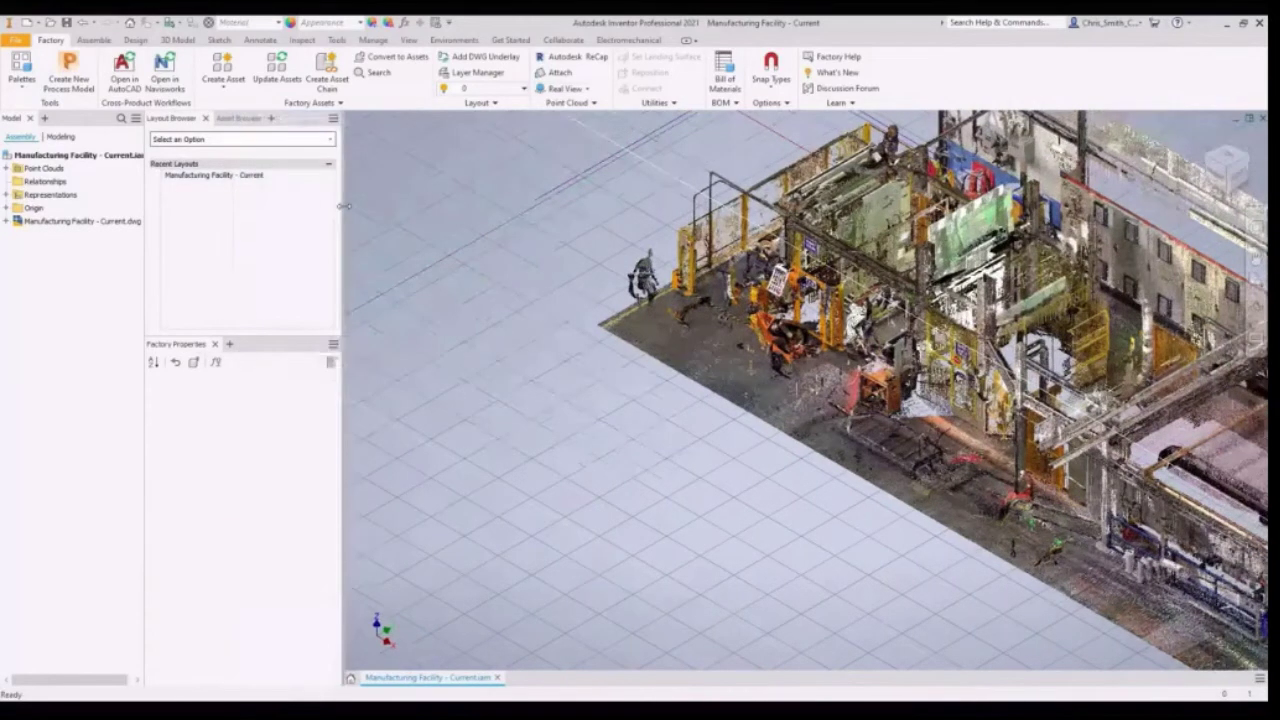
pyautogui.click(245, 119)
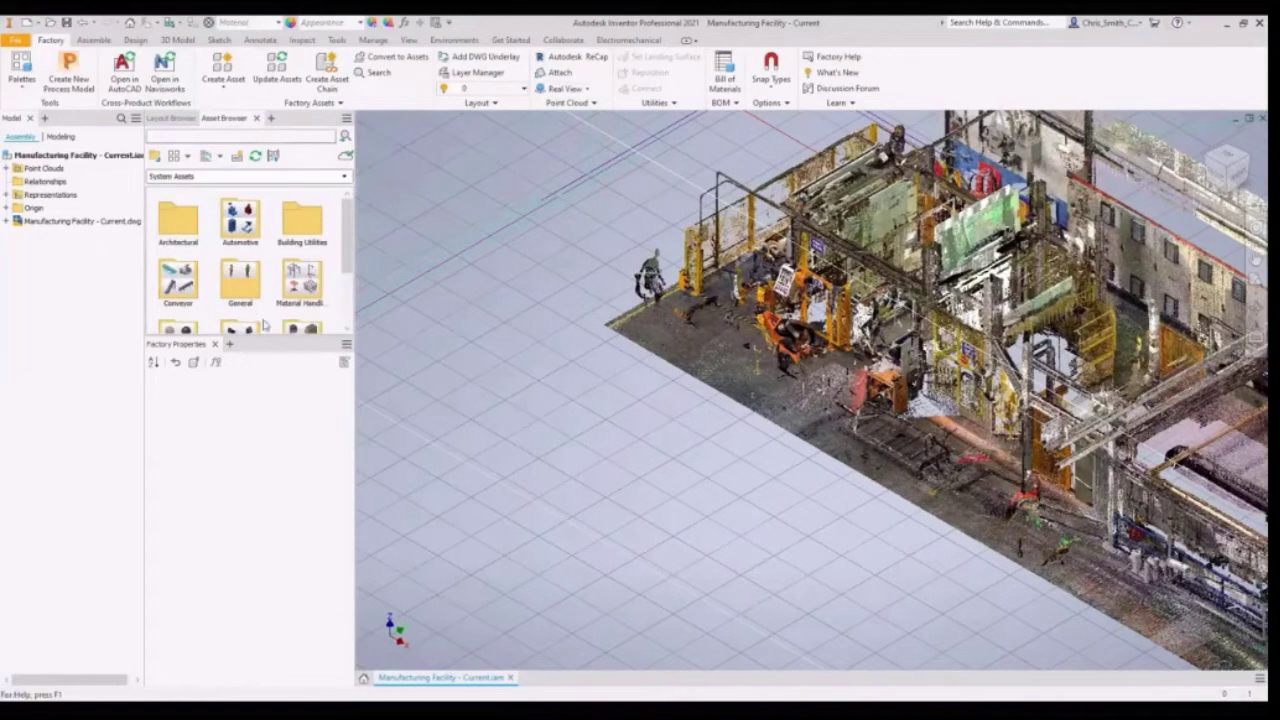
pyautogui.click(345, 136)
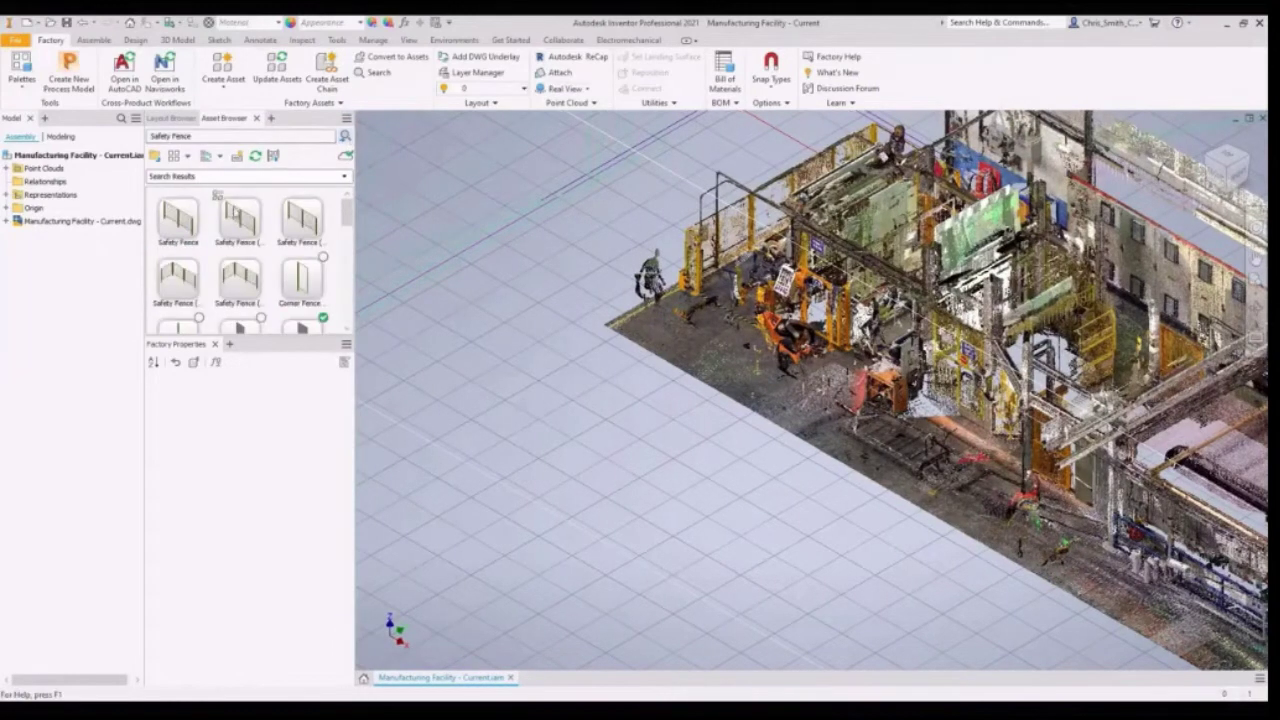
# Place a Safety Fence asset beside the near corner of the scanned line, rotated -90 degrees.
pyautogui.click(178, 216)
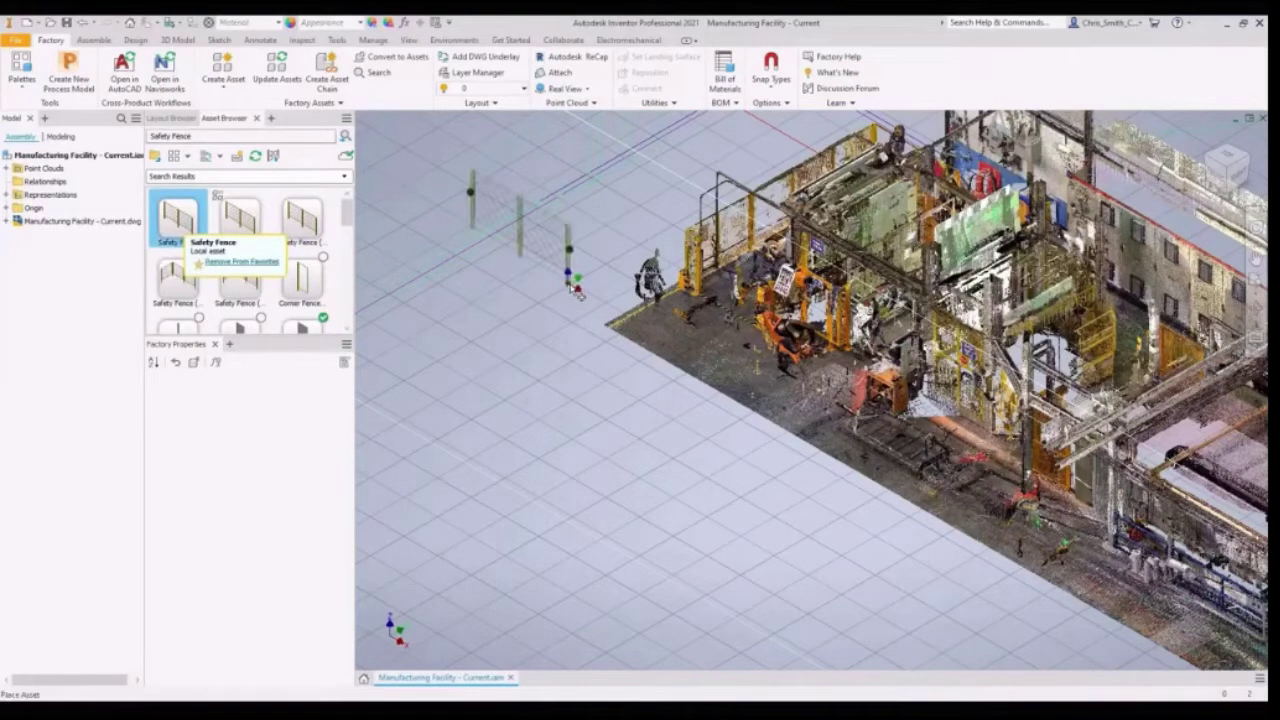
pyautogui.click(614, 302)
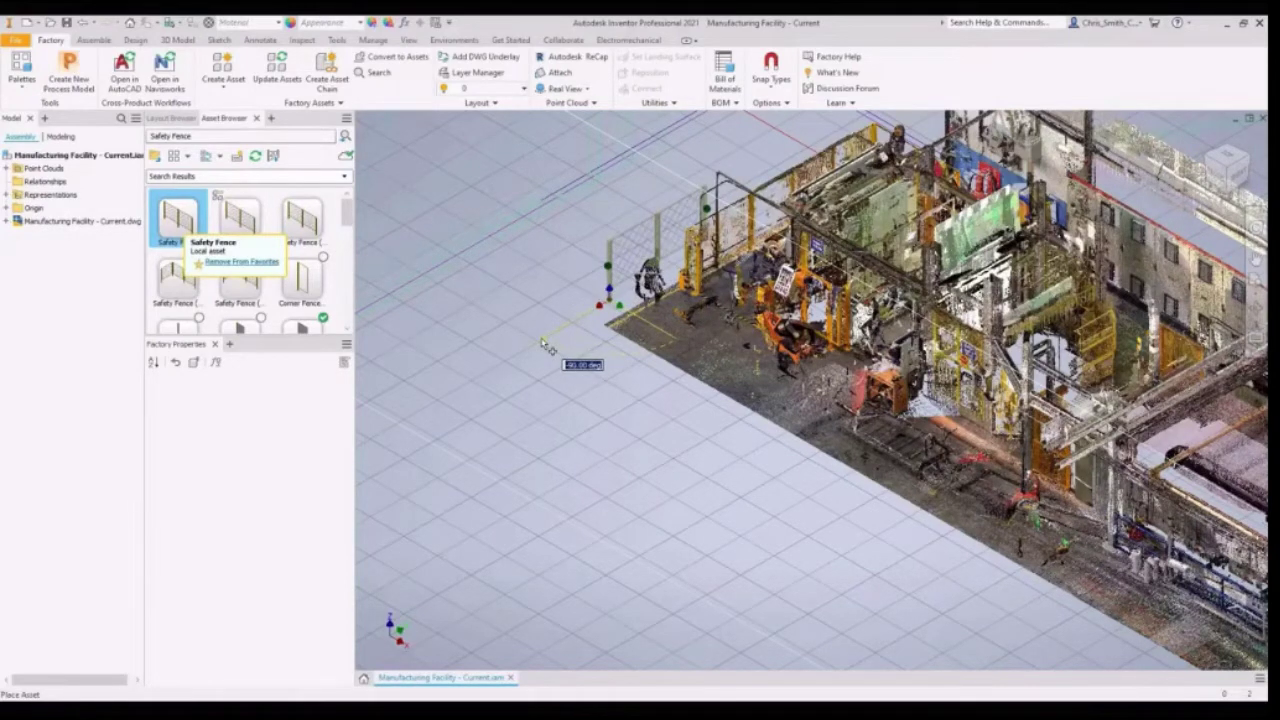
pyautogui.click(544, 345)
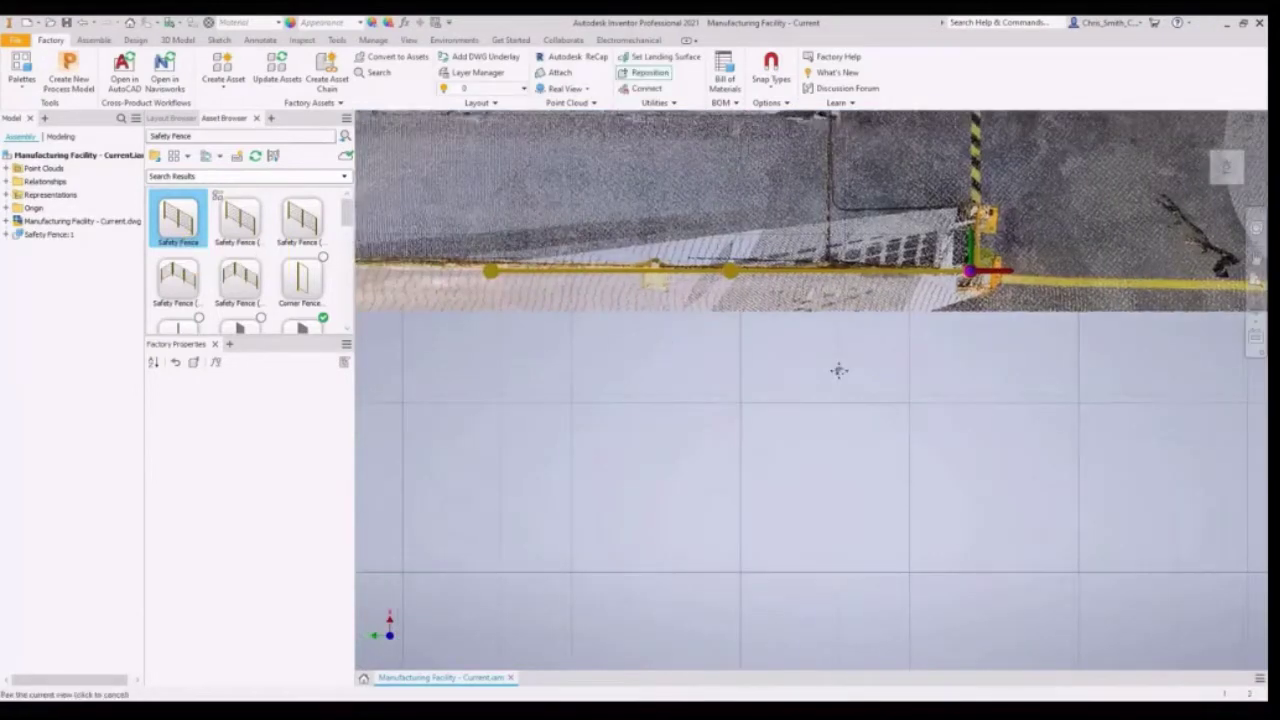
# Reposition the safety fence in the top view so it lies along the scanned fence, starting at its corner post.
pyautogui.moveTo(839, 371); pyautogui.dragTo(1018, 387, button='middle')
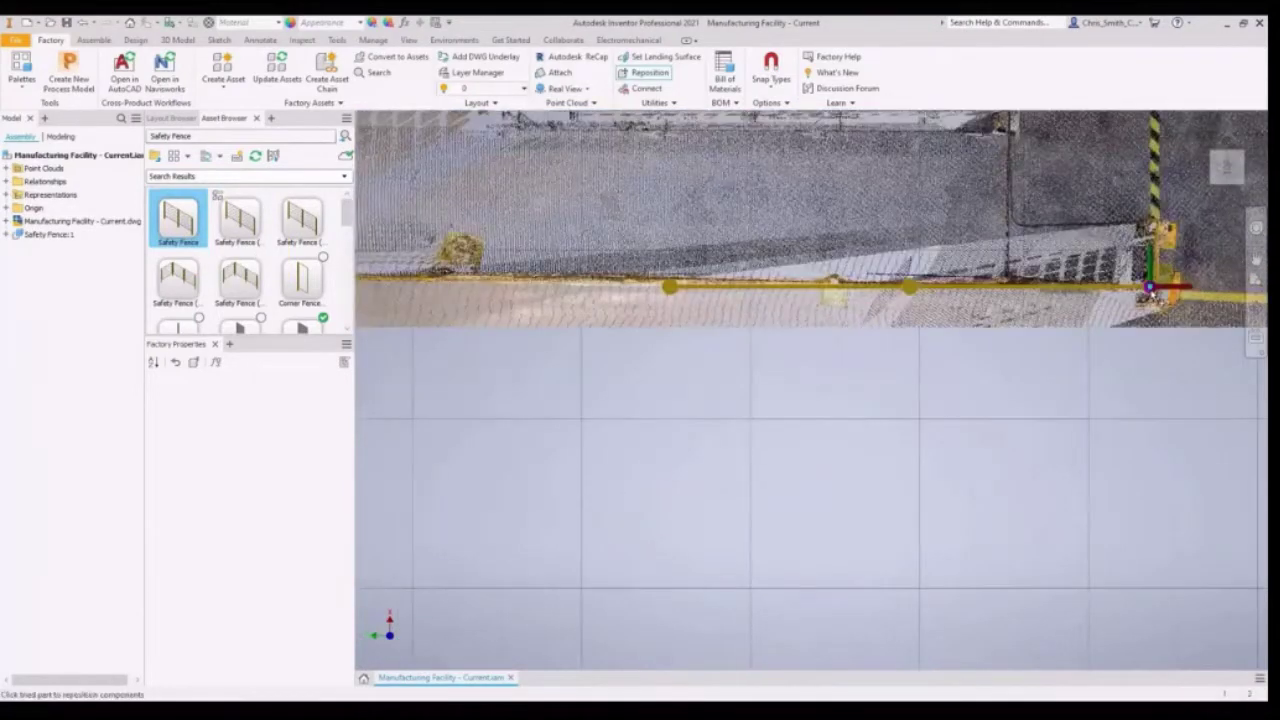
pyautogui.click(1150, 288)
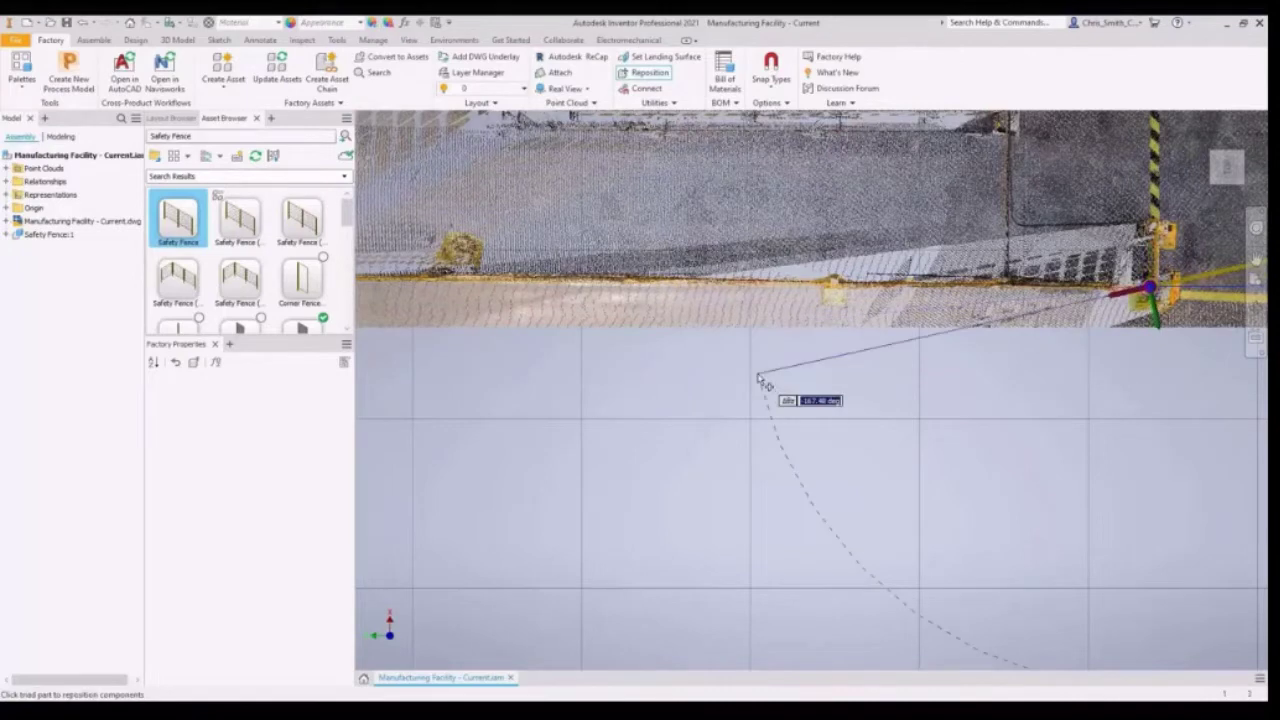
pyautogui.scroll(-5, 758, 374)
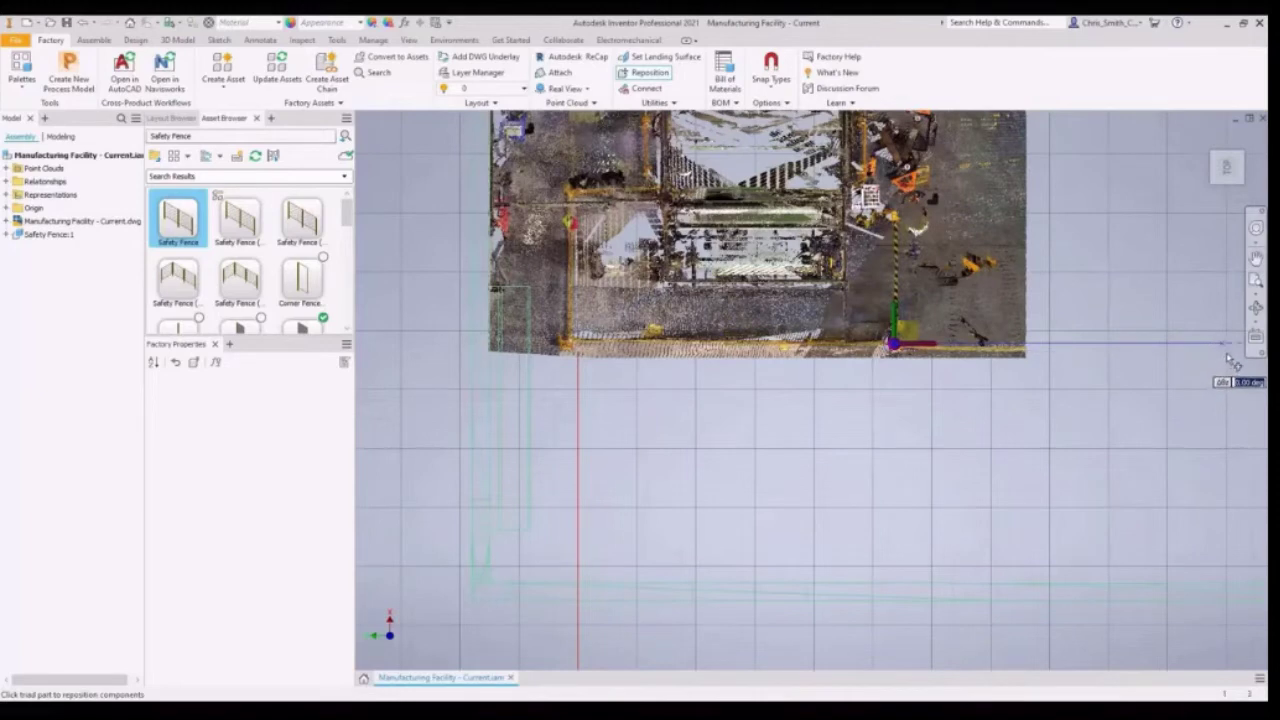
pyautogui.click(1236, 370)
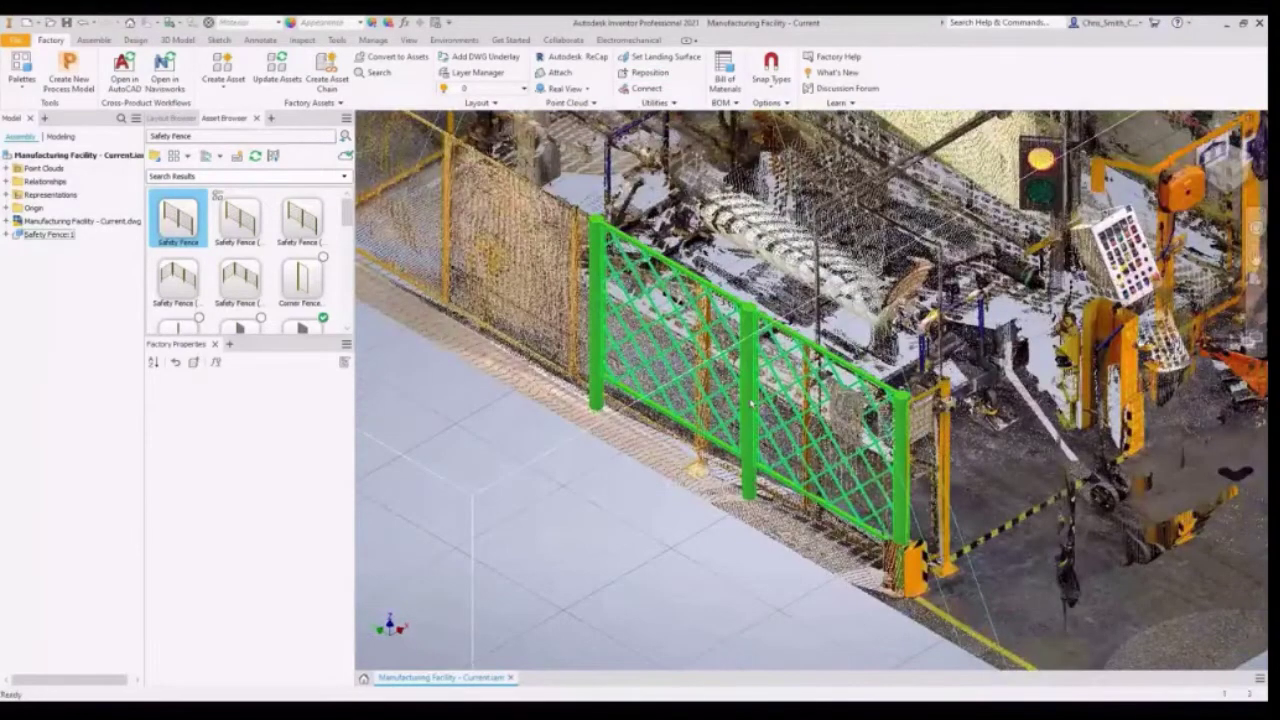
# Set the safety fence's number of sections to 5 and shorten the section length to match the scanned fence.
pyautogui.click(752, 403)
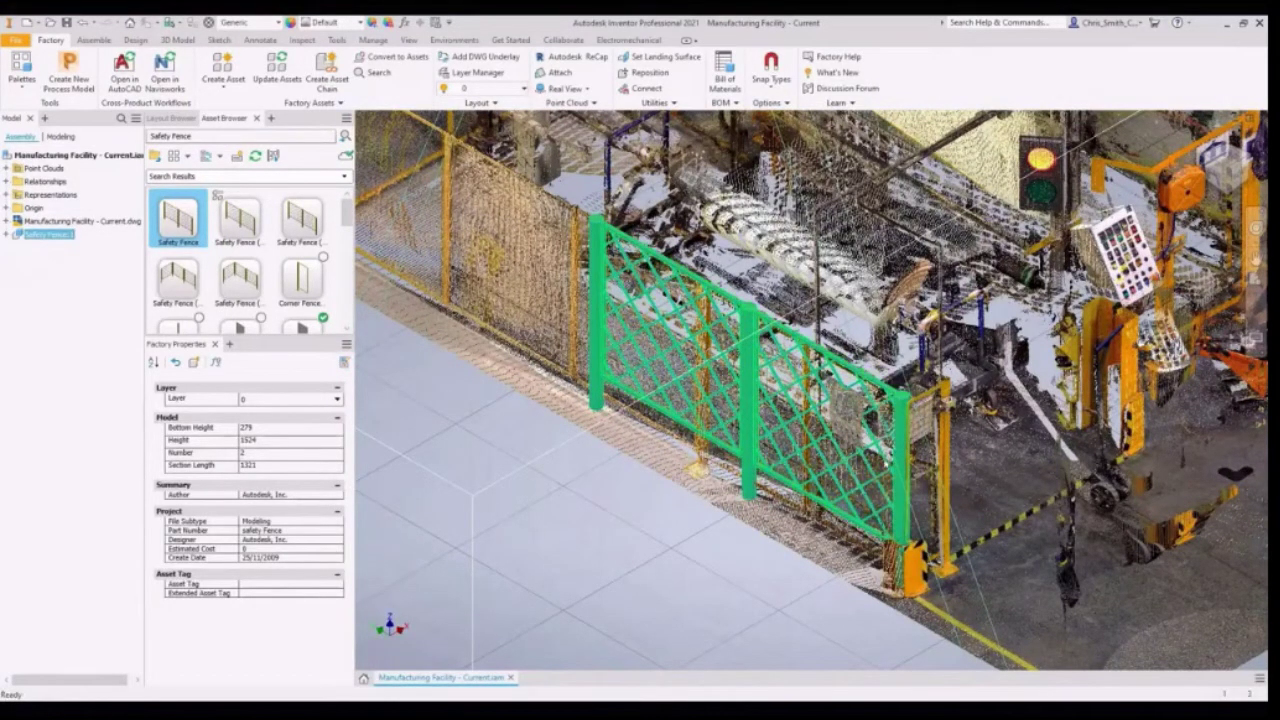
pyautogui.moveTo(906, 471); pyautogui.dragTo(998, 450, button='middle')
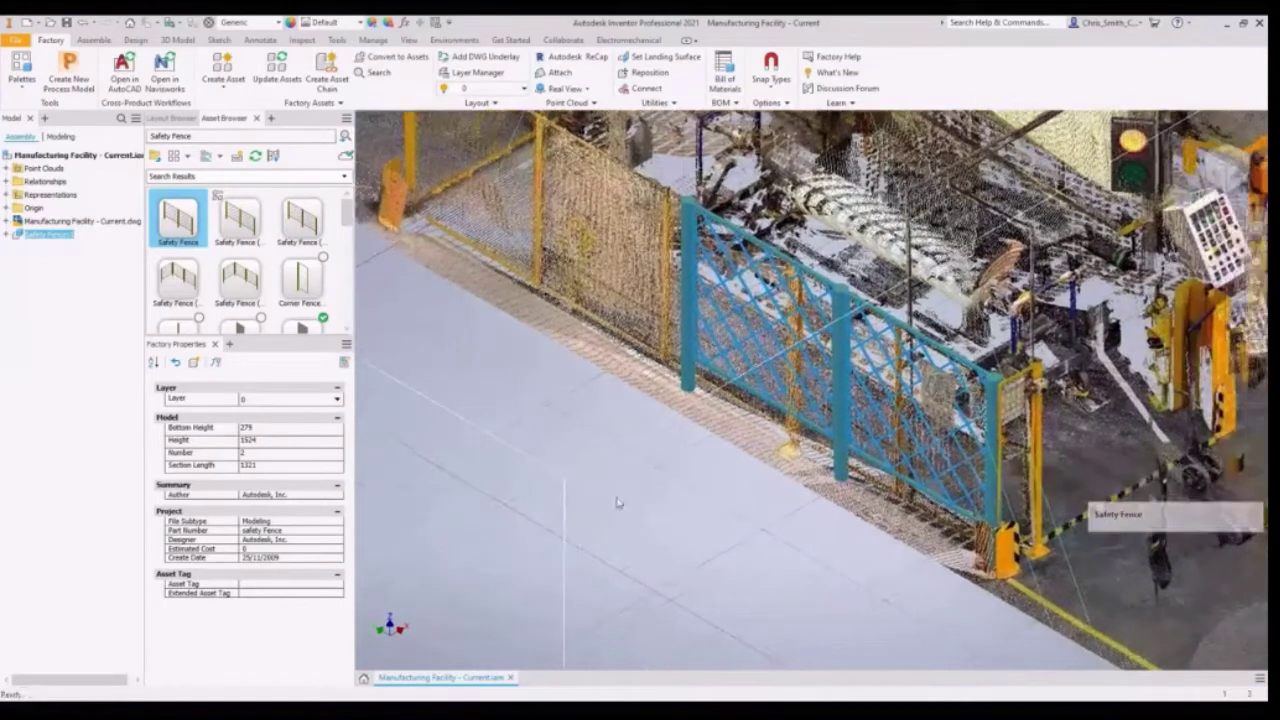
pyautogui.click(257, 455)
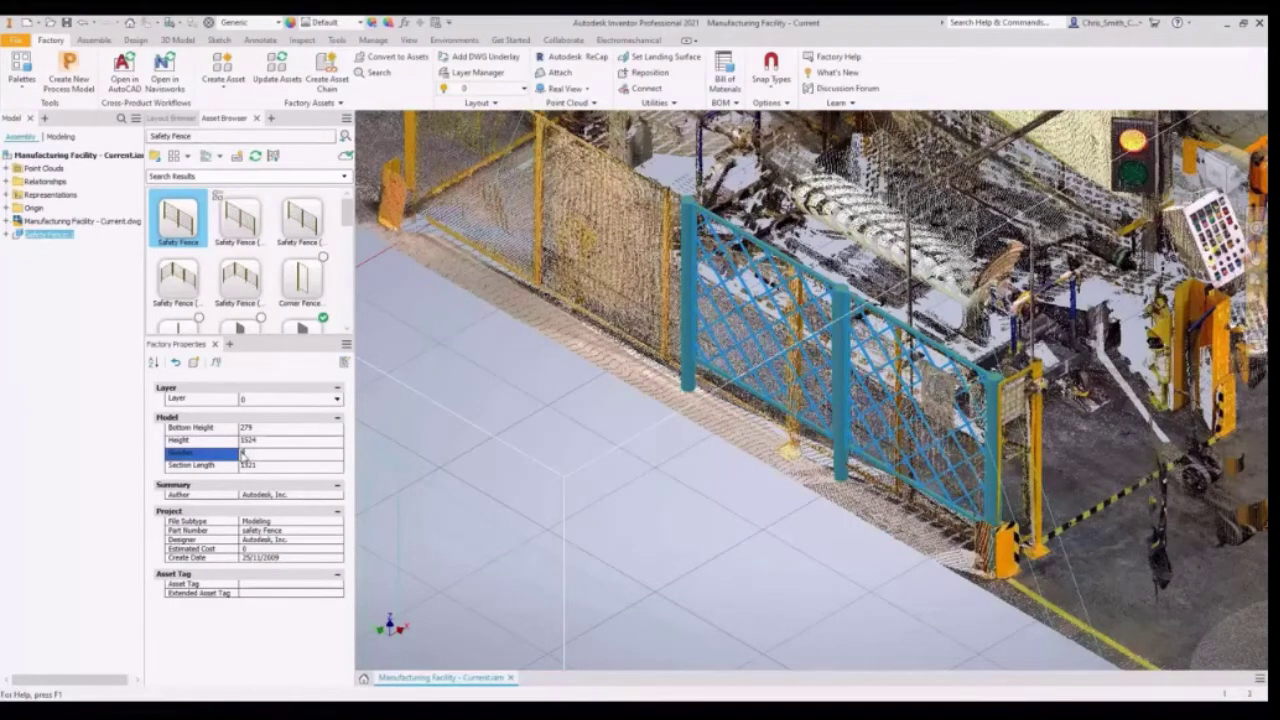
pyautogui.write('5')
pyautogui.click(435, 457)
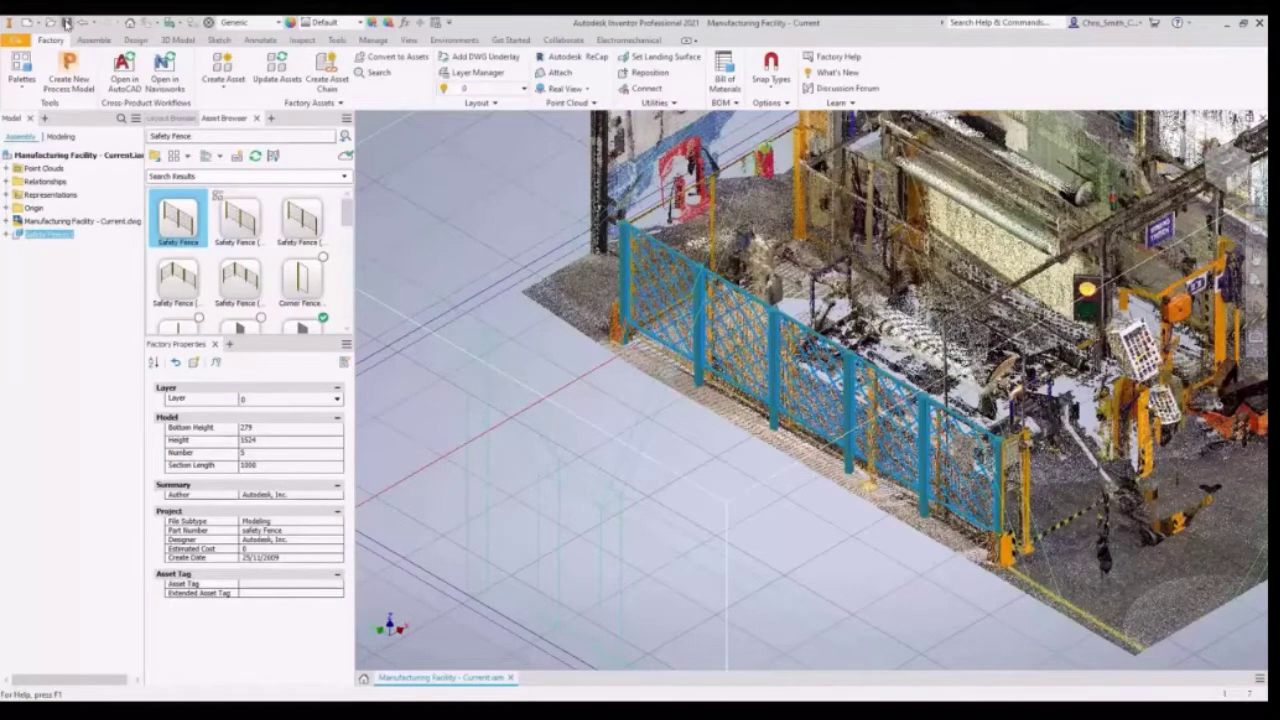
# Open the factory layout with the new fence in AutoCAD Architecture and inspect the fenced corner of the point cloud.
pyautogui.click(557, 249)
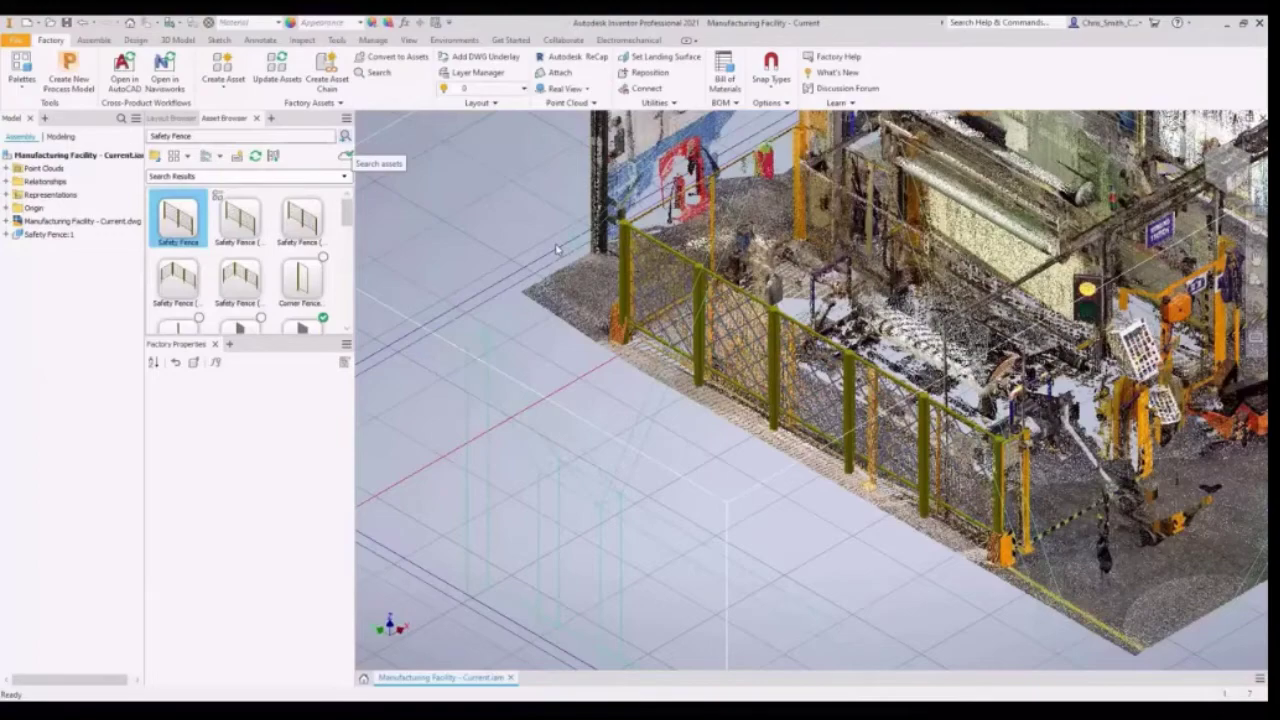
pyautogui.click(124, 70)
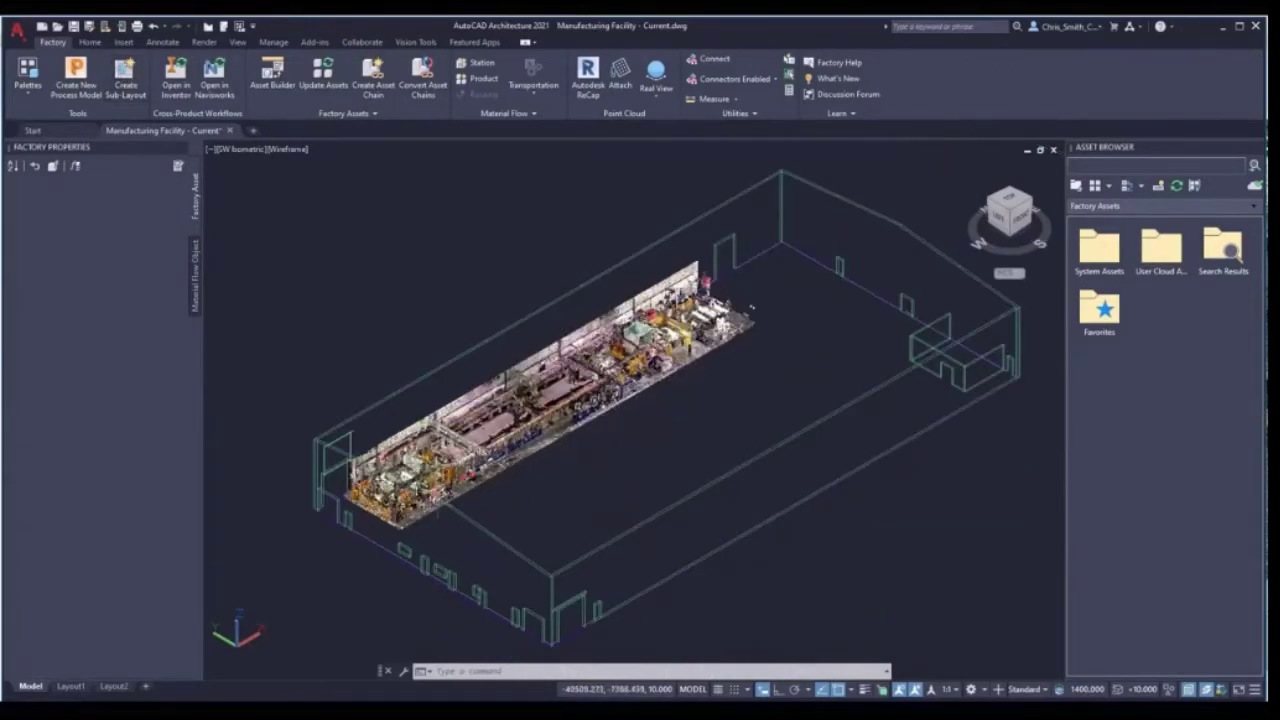
pyautogui.scroll(-4, 364, 515)
pyautogui.scroll(12, 366, 513)
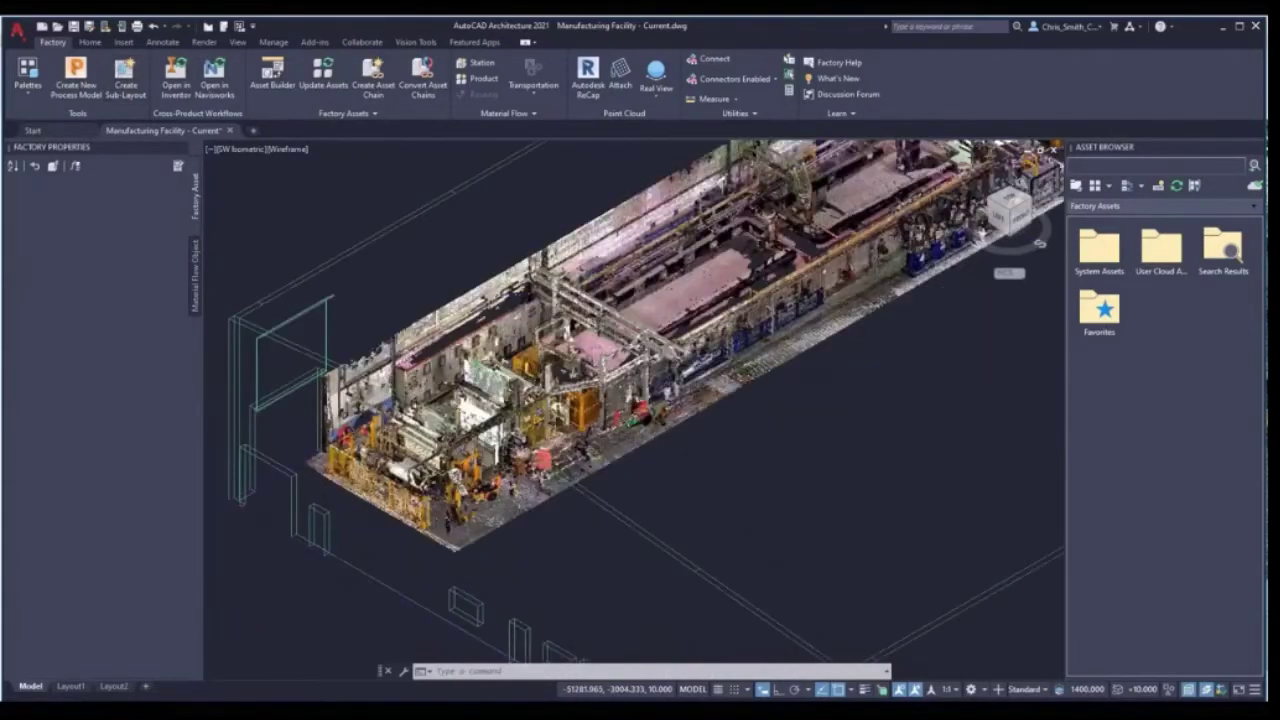
pyautogui.scroll(3, 368, 510)
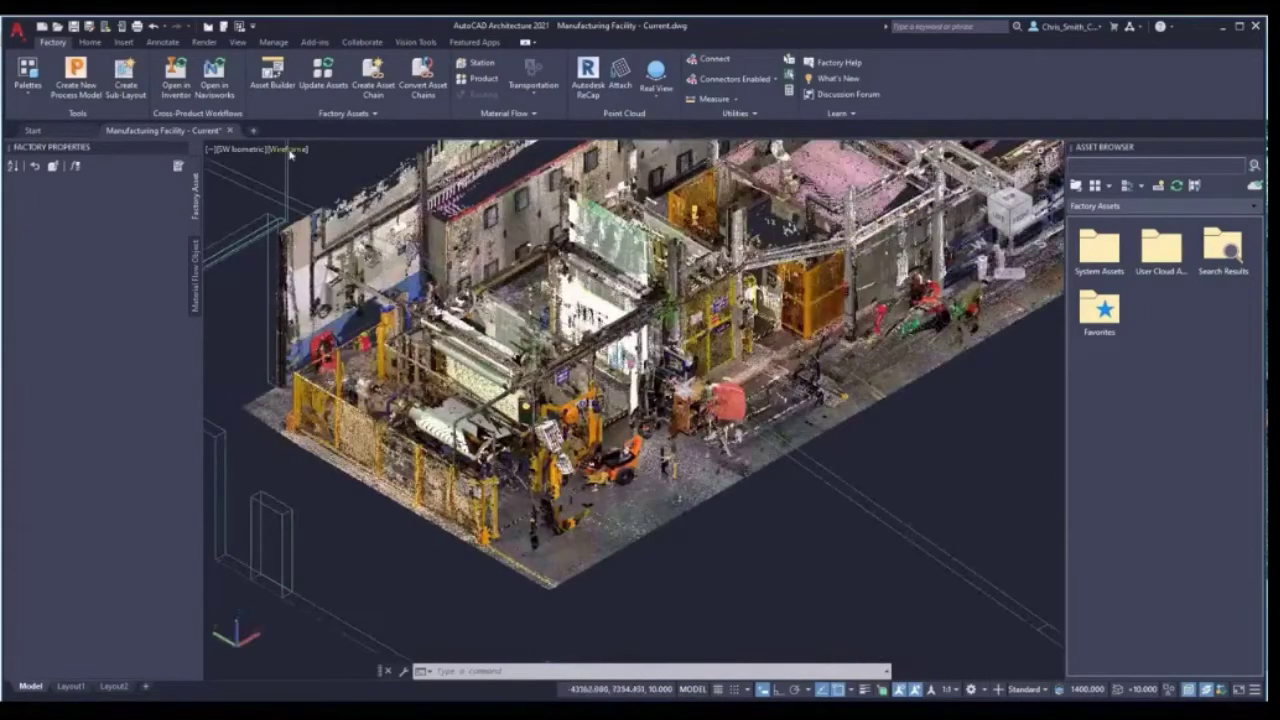
# Set the visual style to 2D Wireframe and show the safety fence's 2D layout from the top.
pyautogui.click(292, 149)
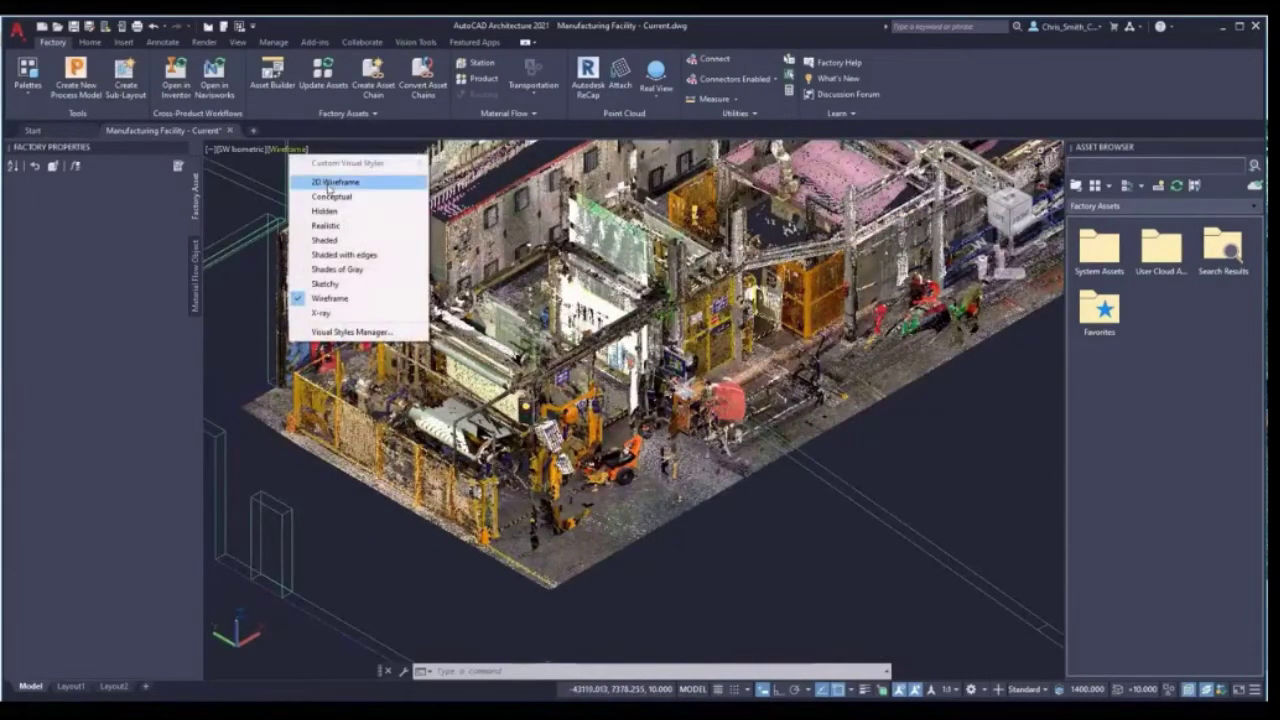
pyautogui.click(335, 182)
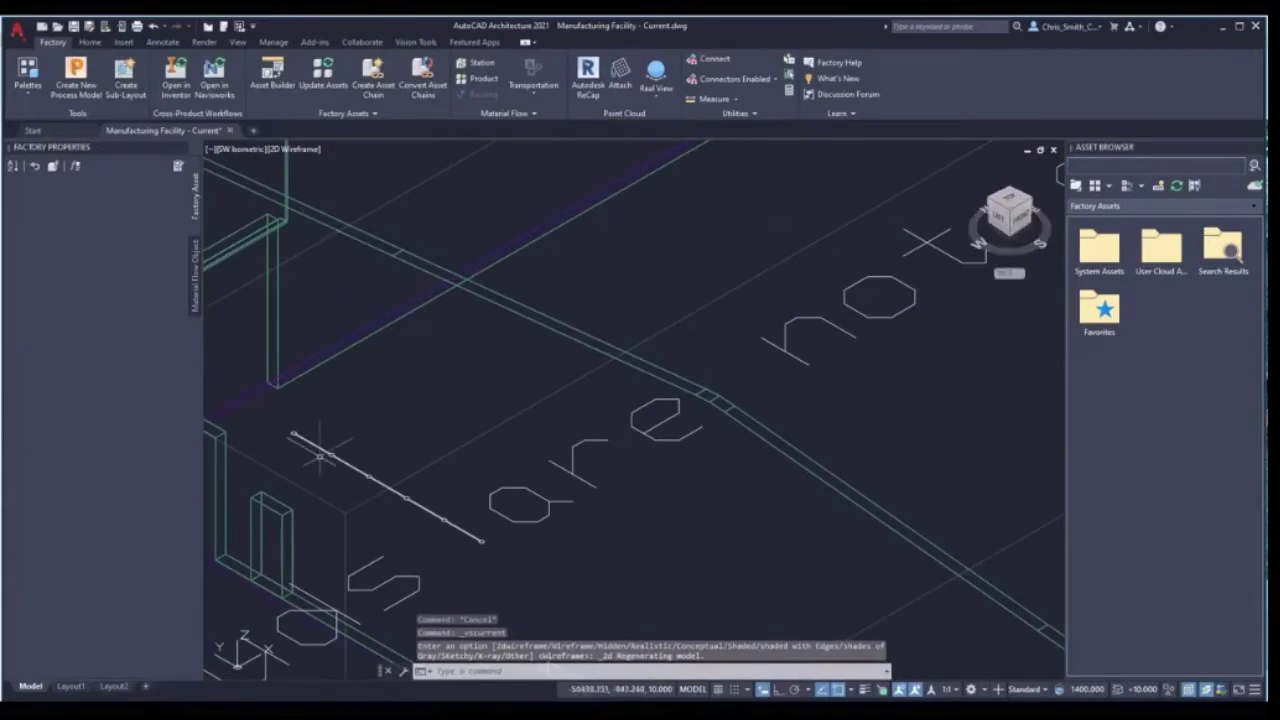
pyautogui.click(1008, 201)
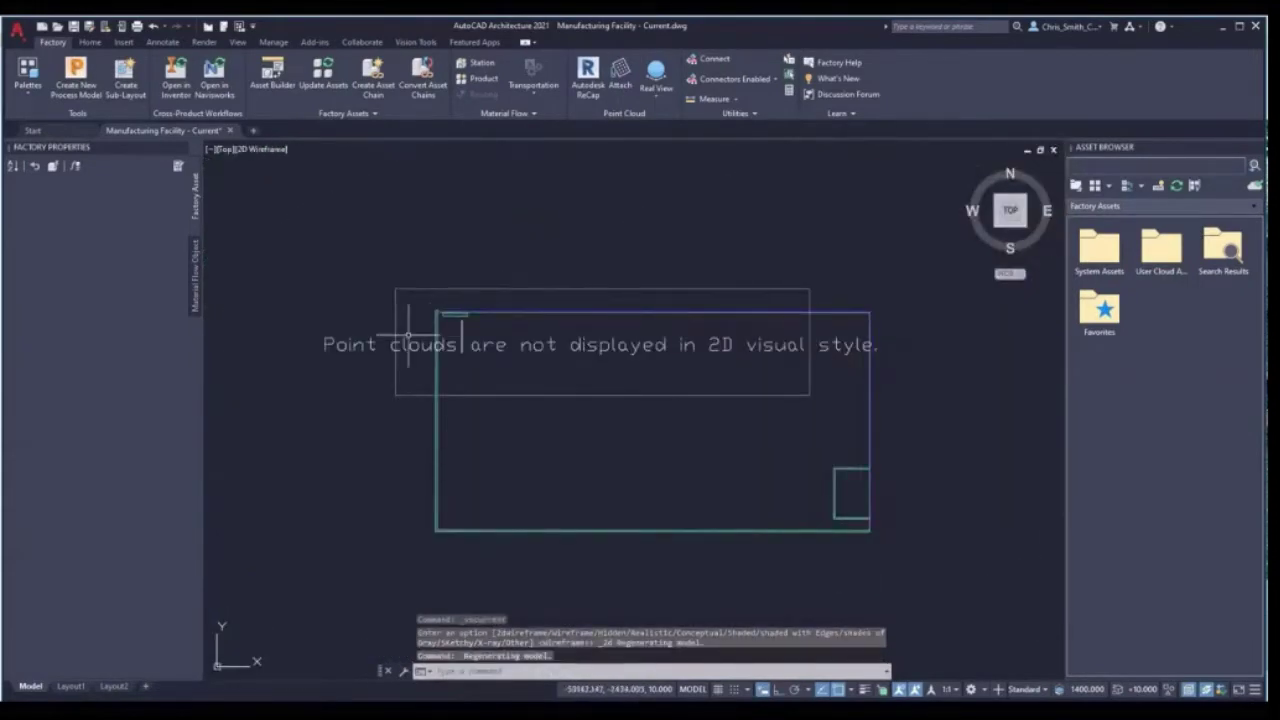
pyautogui.scroll(6, 431, 336)
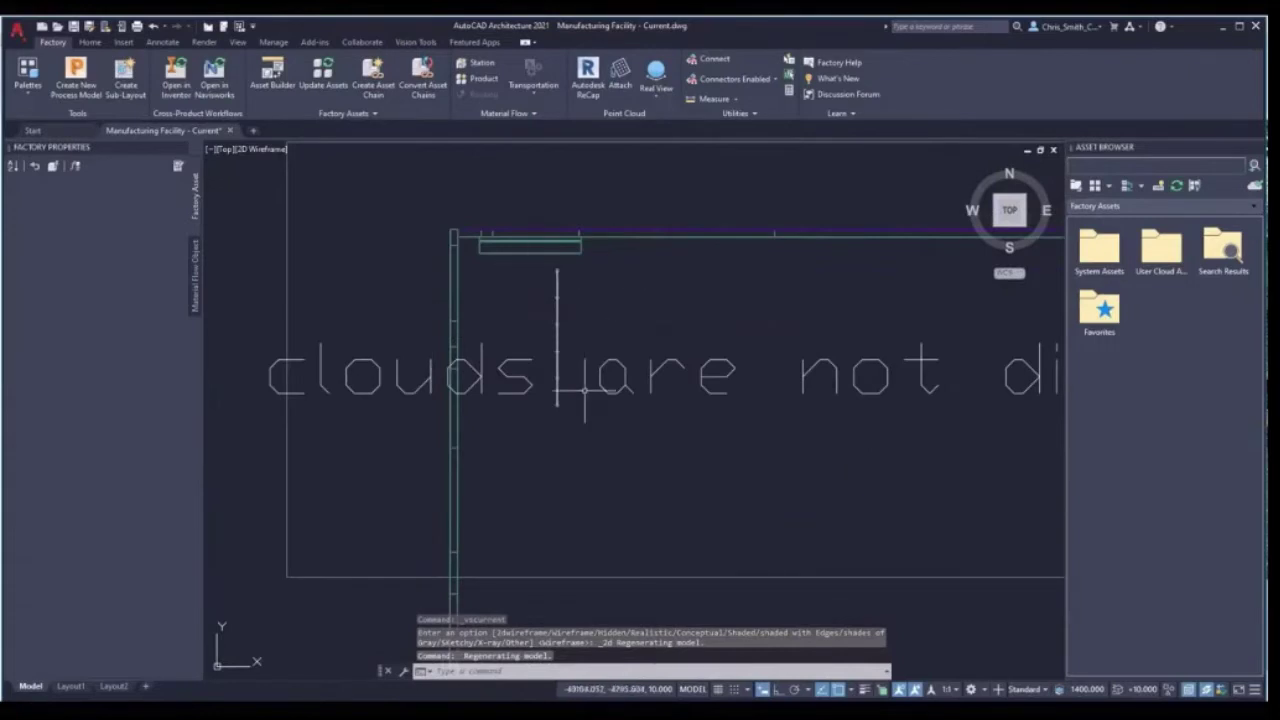
# Place the Tissue Paper Machine from the favorite machinery assets in the layout, east of the safety fence.
pyautogui.doubleClick(1099, 310)
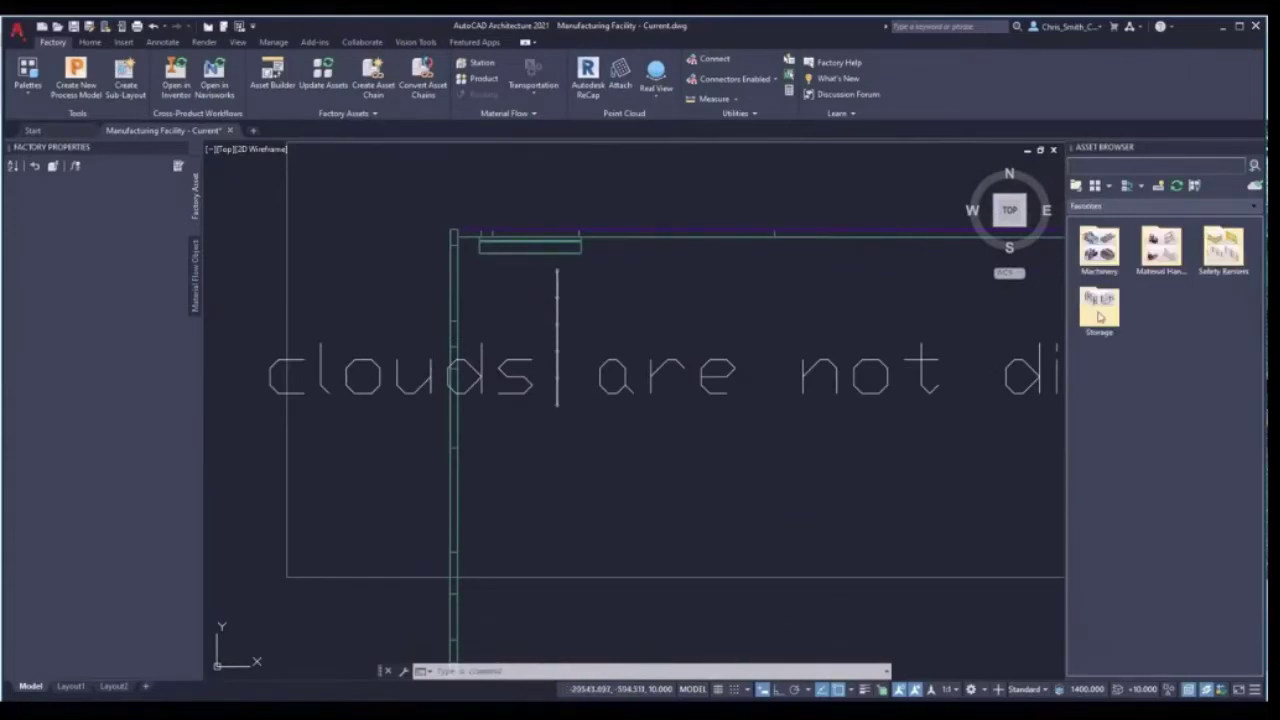
pyautogui.doubleClick(1112, 256)
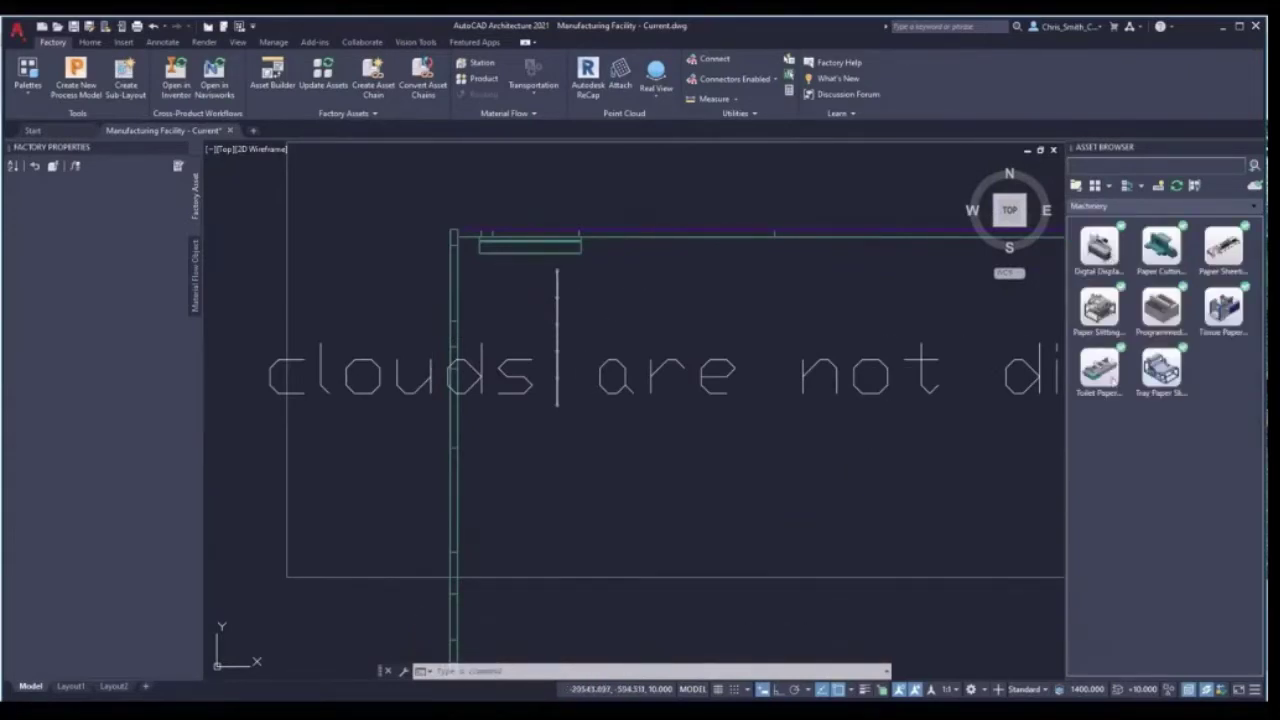
pyautogui.click(1223, 306)
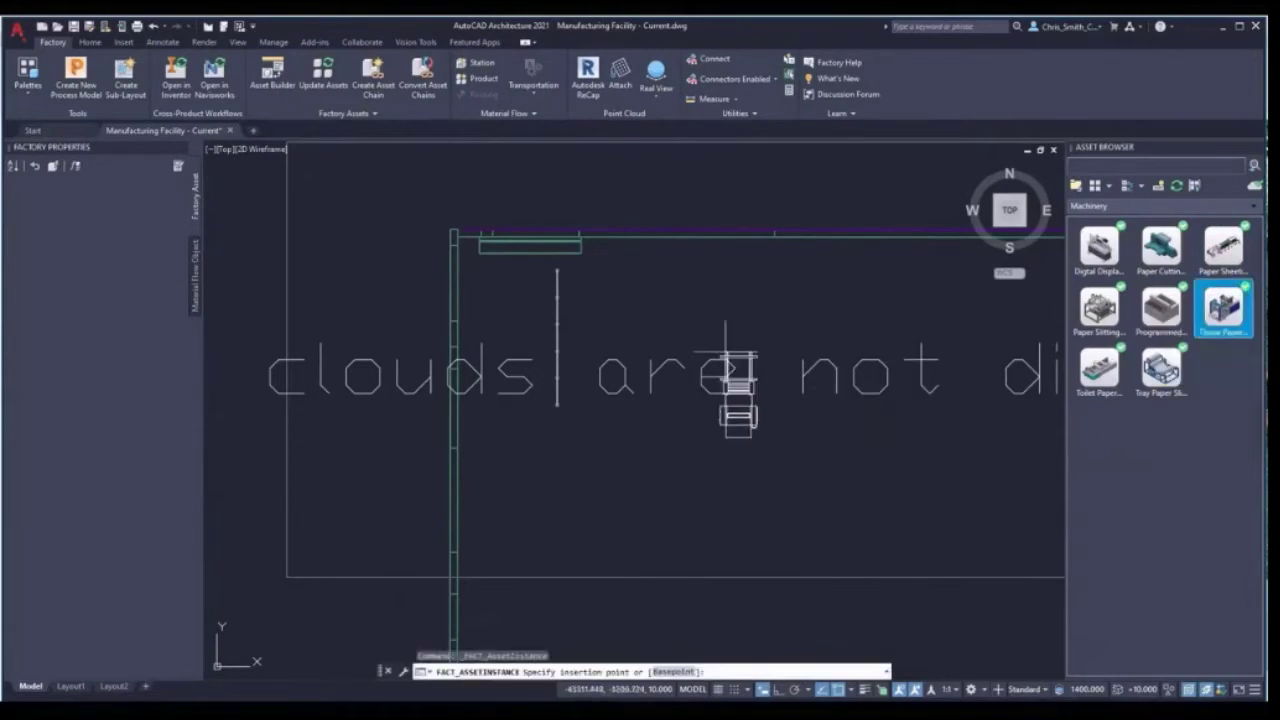
pyautogui.click(672, 302)
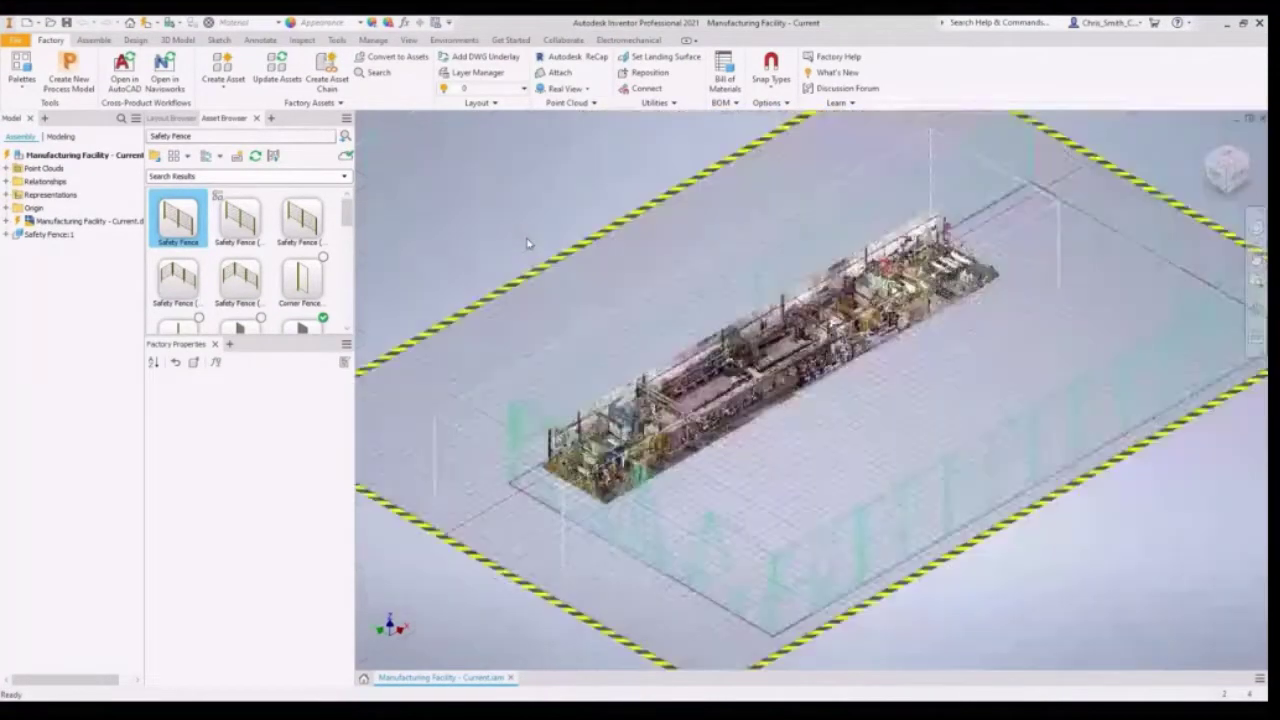
# Switch to Inventor, hide the Manufacturing Facility point cloud and inspect the safety fence and Tissue Paper Machine up close.
pyautogui.click(6, 168)
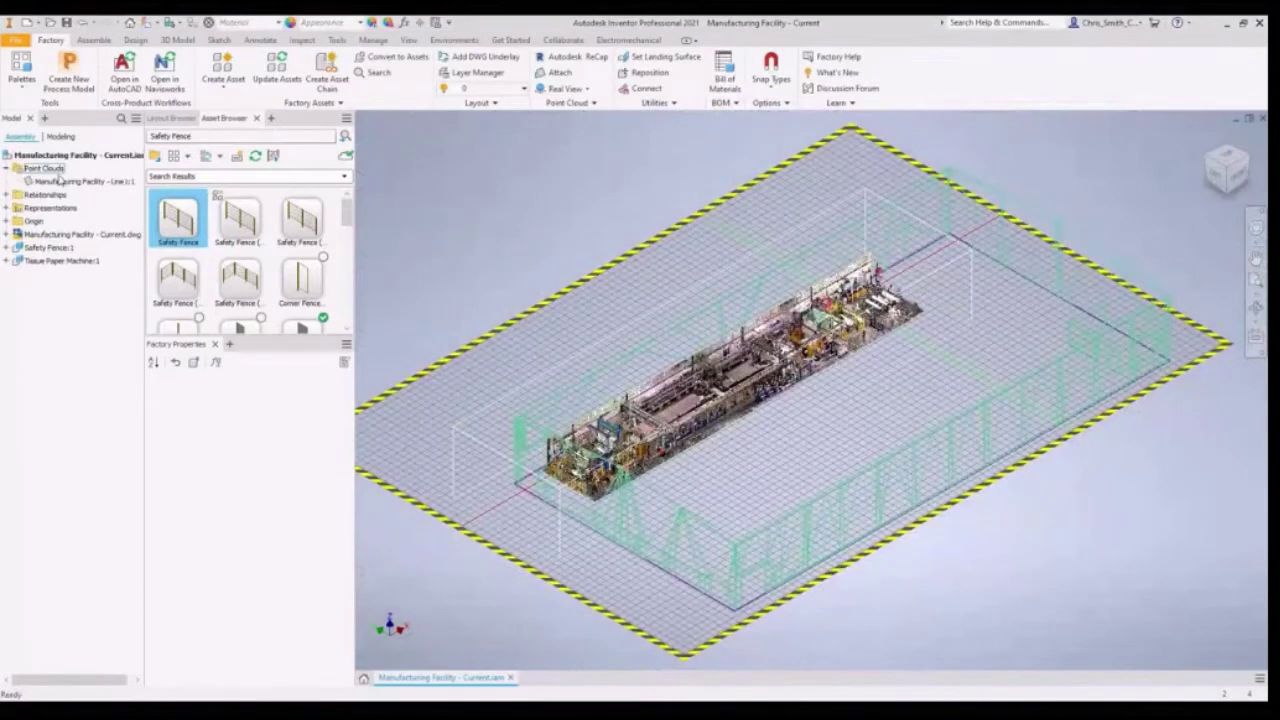
pyautogui.click(62, 184)
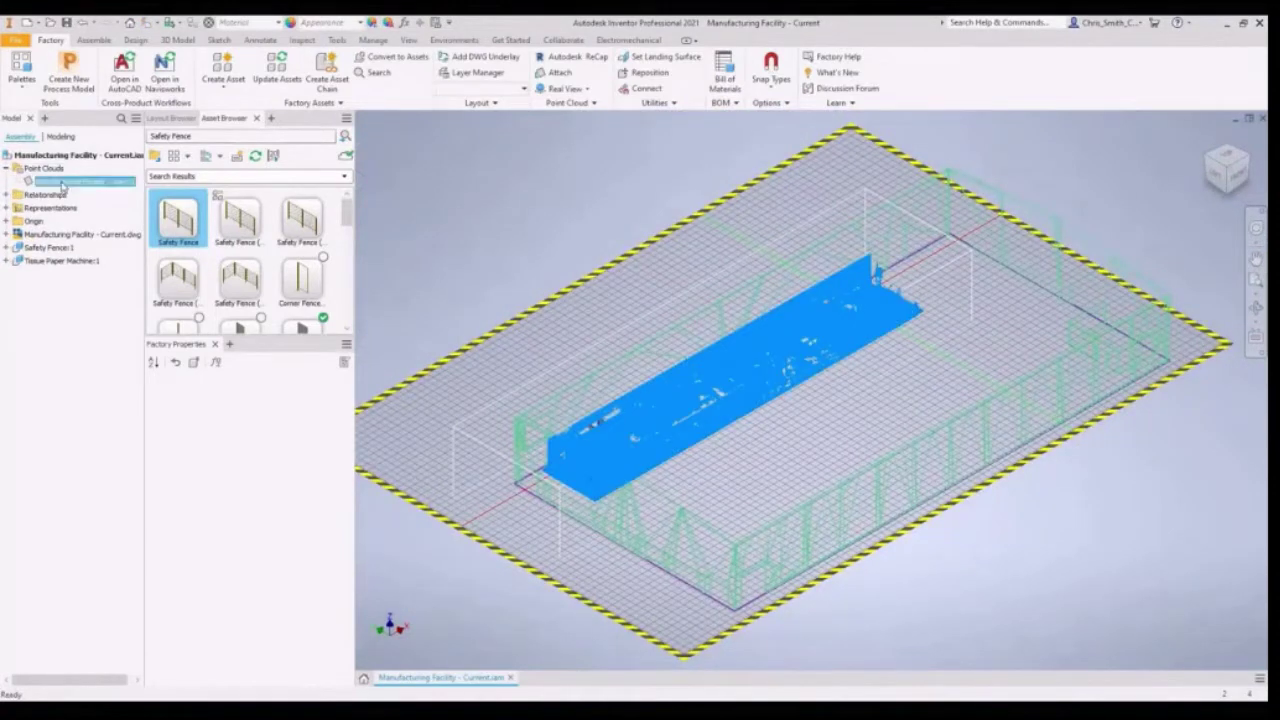
pyautogui.rightClick(62, 183)
pyautogui.click(88, 276)
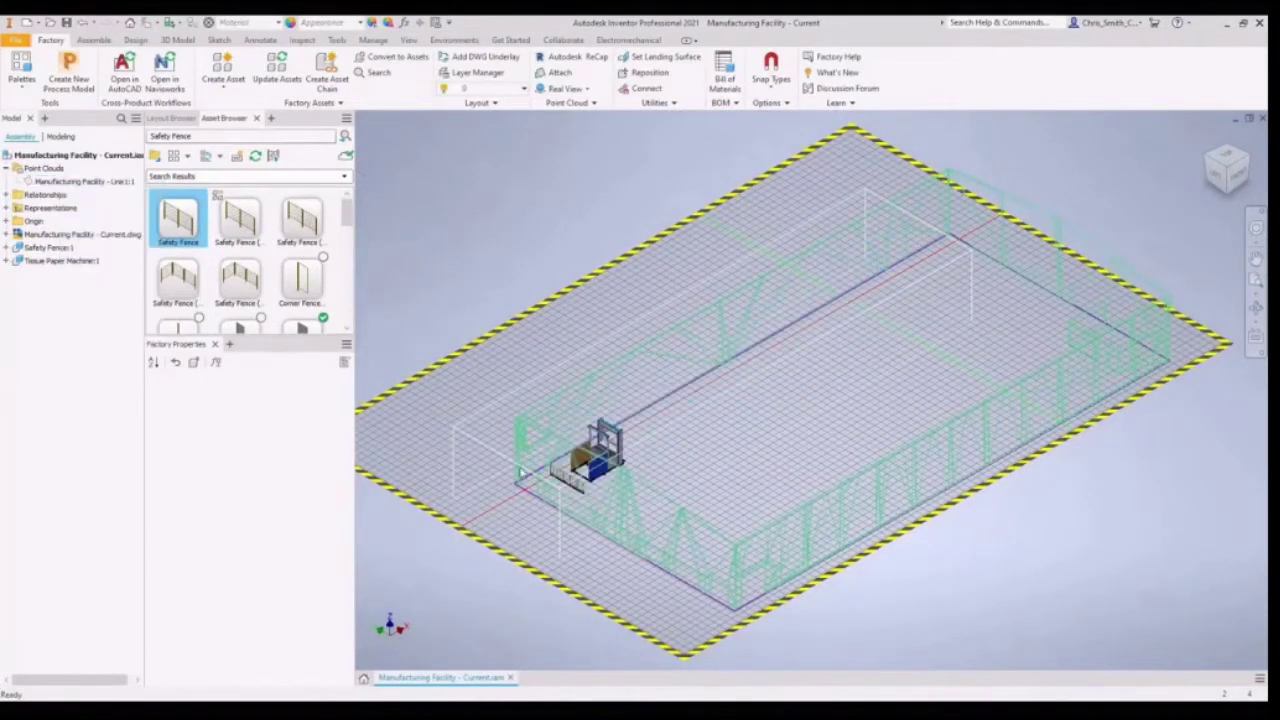
pyautogui.scroll(-2, 572, 476)
pyautogui.scroll(5, 572, 476)
pyautogui.scroll(2, 570, 480)
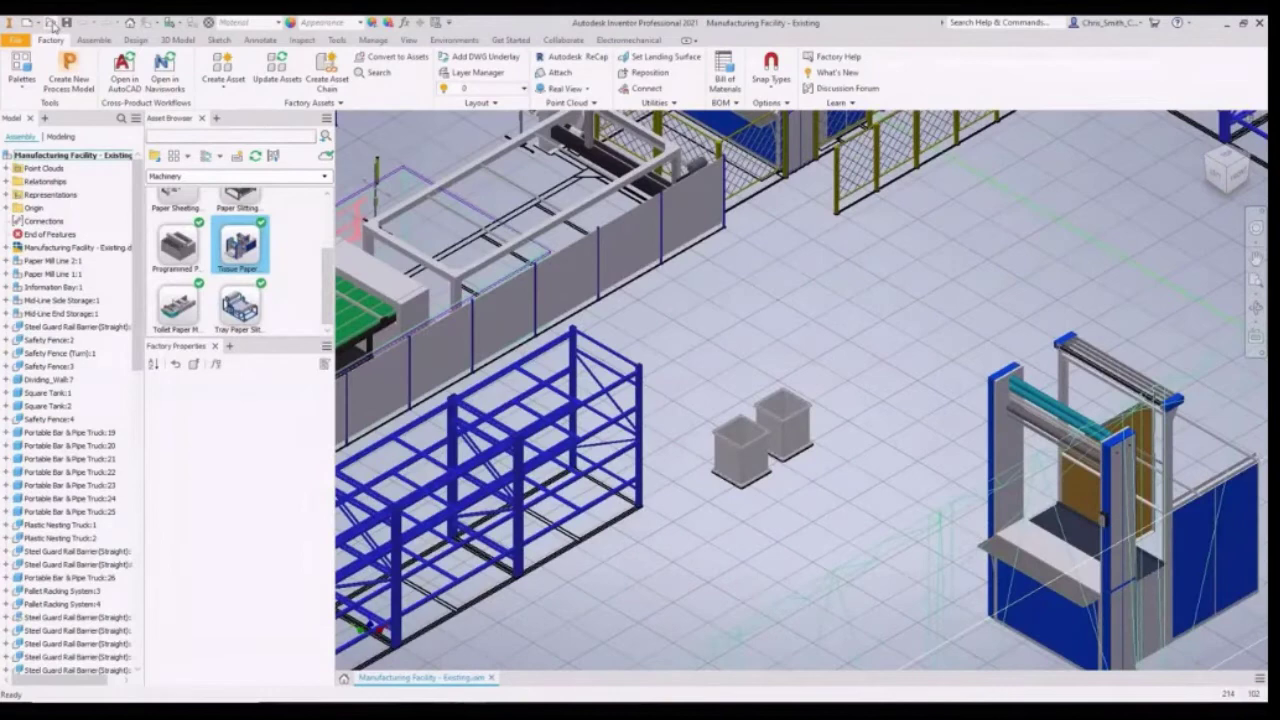
# Open the IBC Assembly model from the IBC Container folder and bring up the factory tools for it.
pyautogui.click(47, 22)
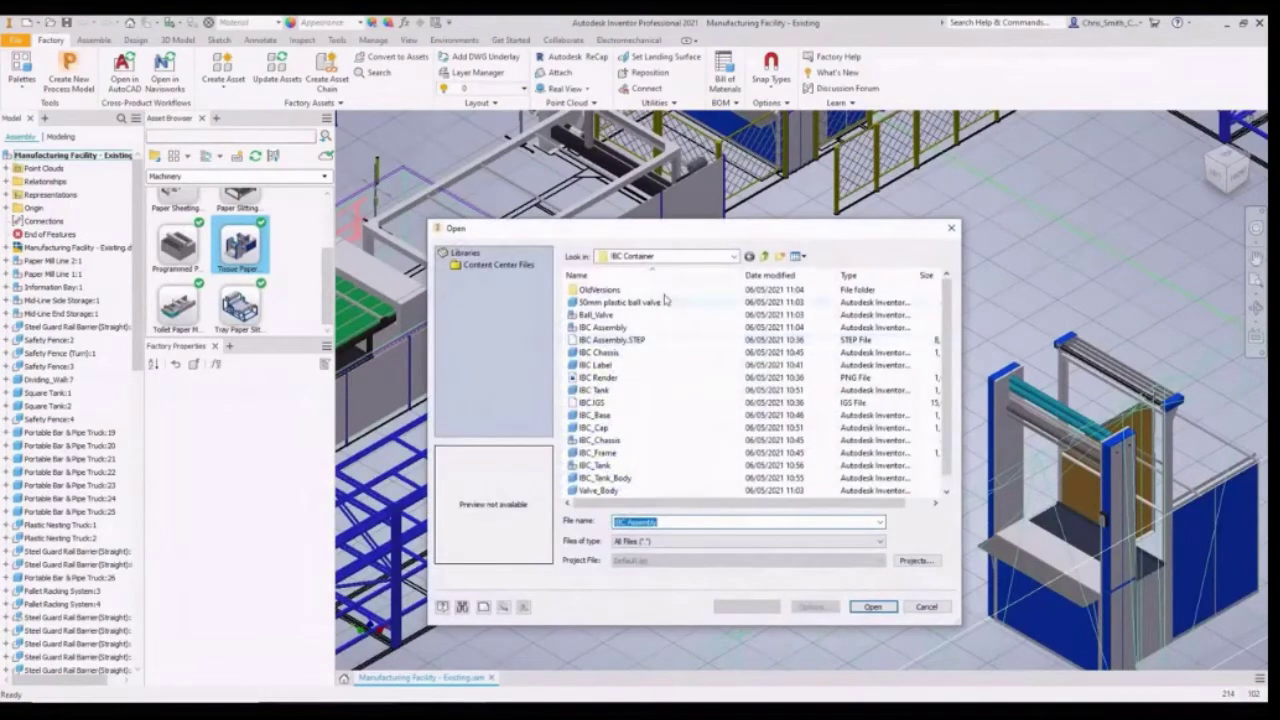
pyautogui.click(620, 327)
pyautogui.click(872, 606)
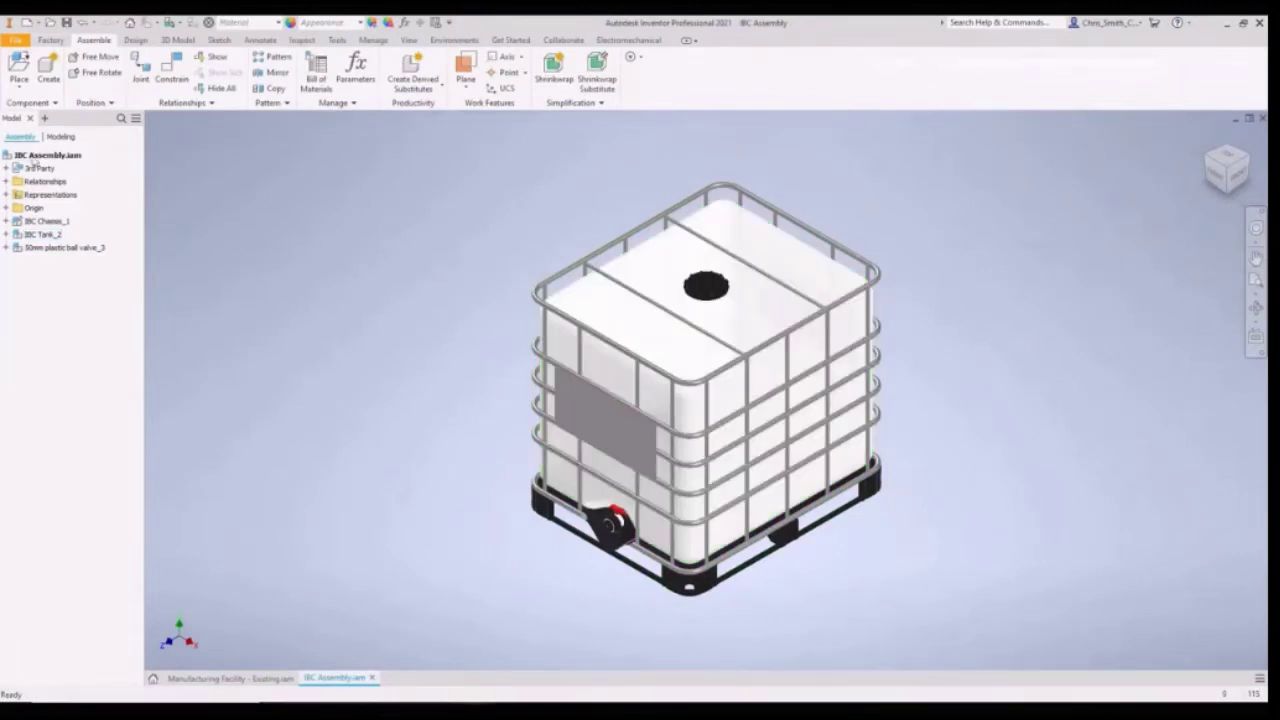
pyautogui.click(50, 40)
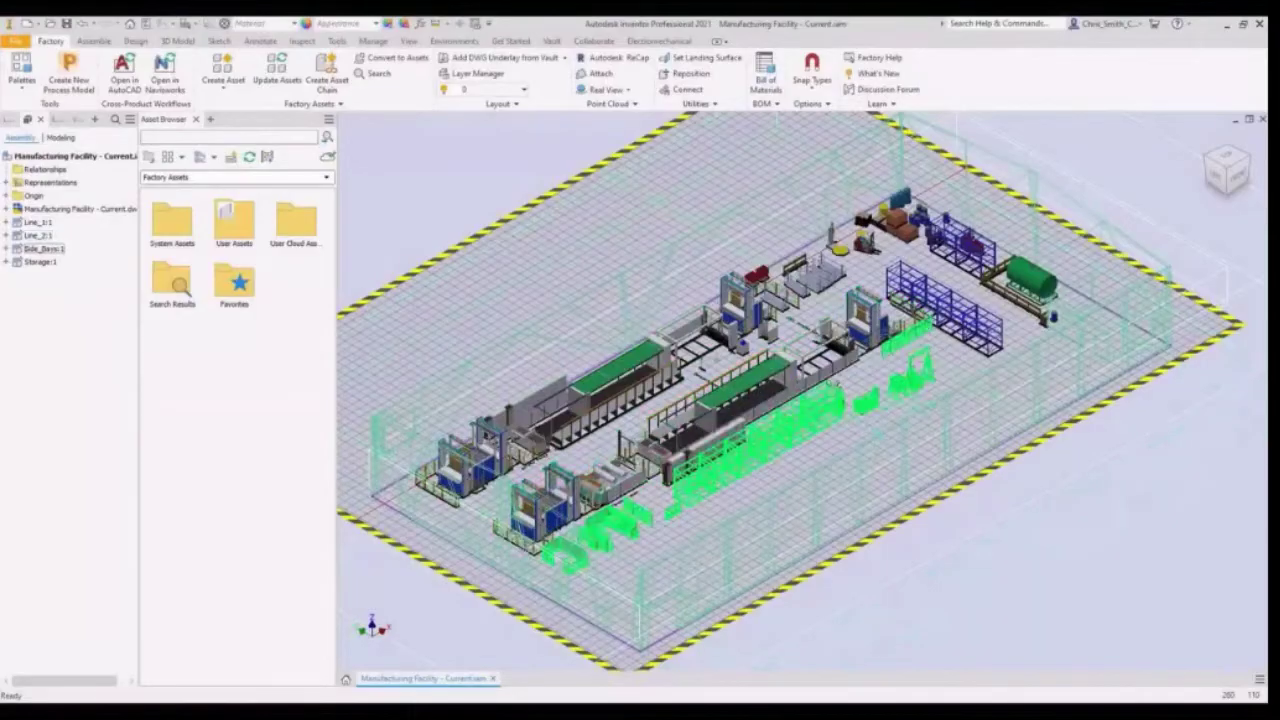
# Examine the production lines and storage area of the current manufacturing facility layout.
pyautogui.scroll(3, 838, 305)
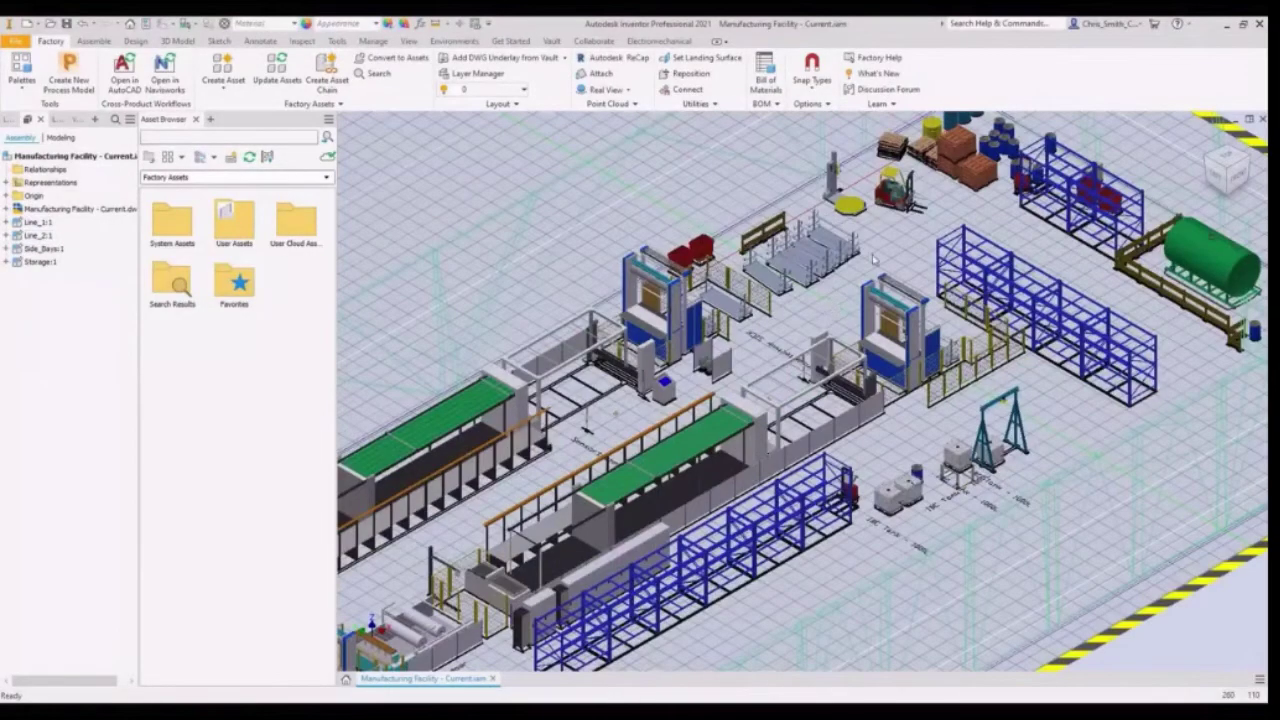
pyautogui.moveTo(873, 258); pyautogui.dragTo(716, 462, button='middle')
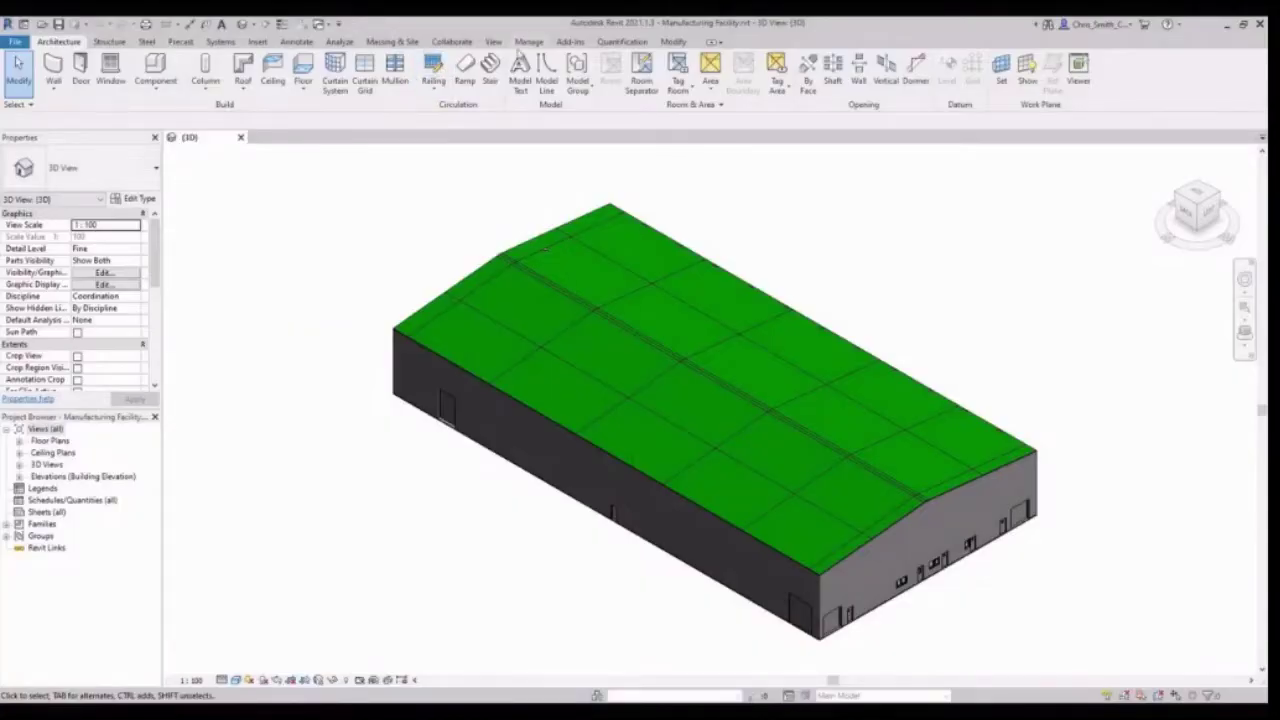
# Switch to Revit, start adding a CAD link to the building model and browse to the Manuf Facility folder.
pyautogui.click(528, 42)
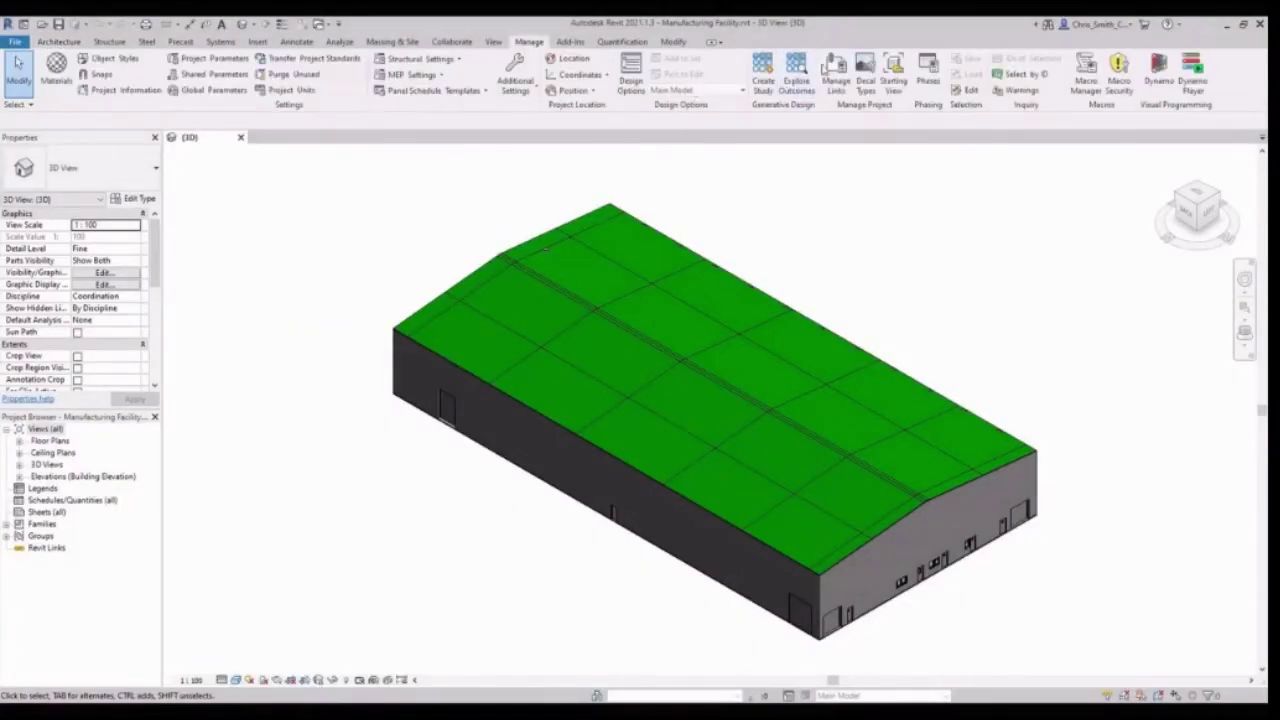
pyautogui.click(834, 72)
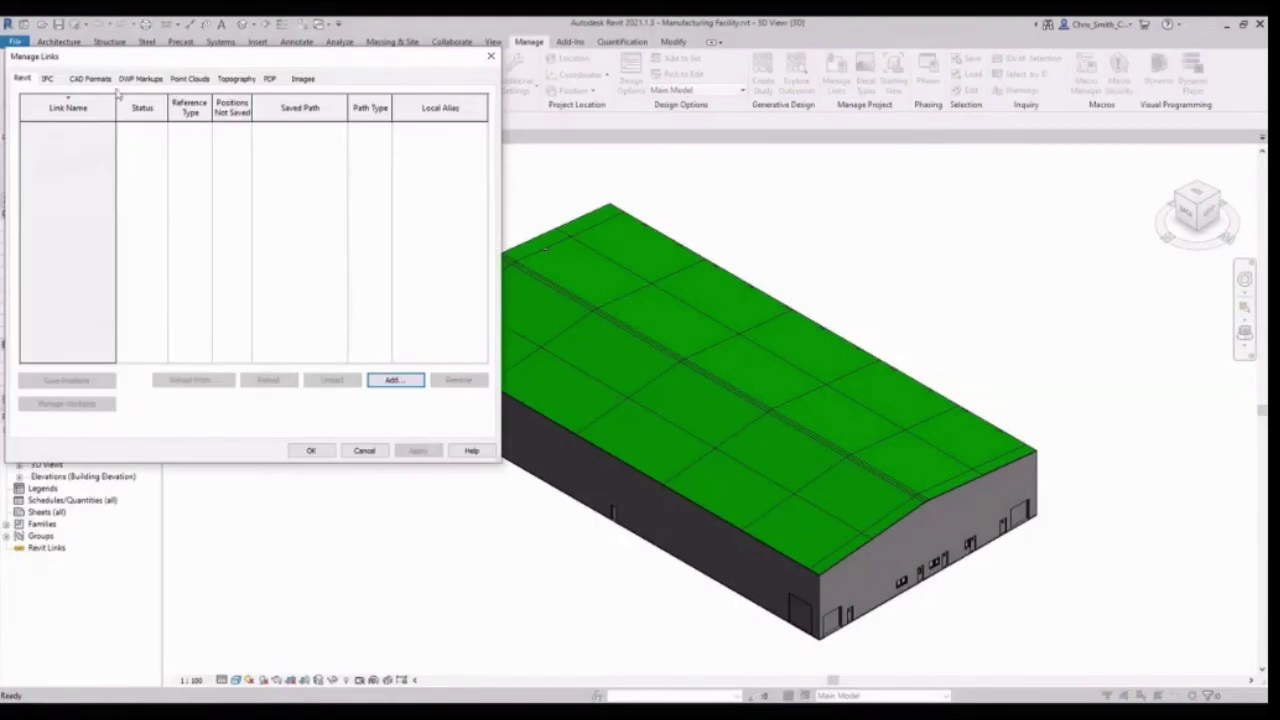
pyautogui.click(91, 79)
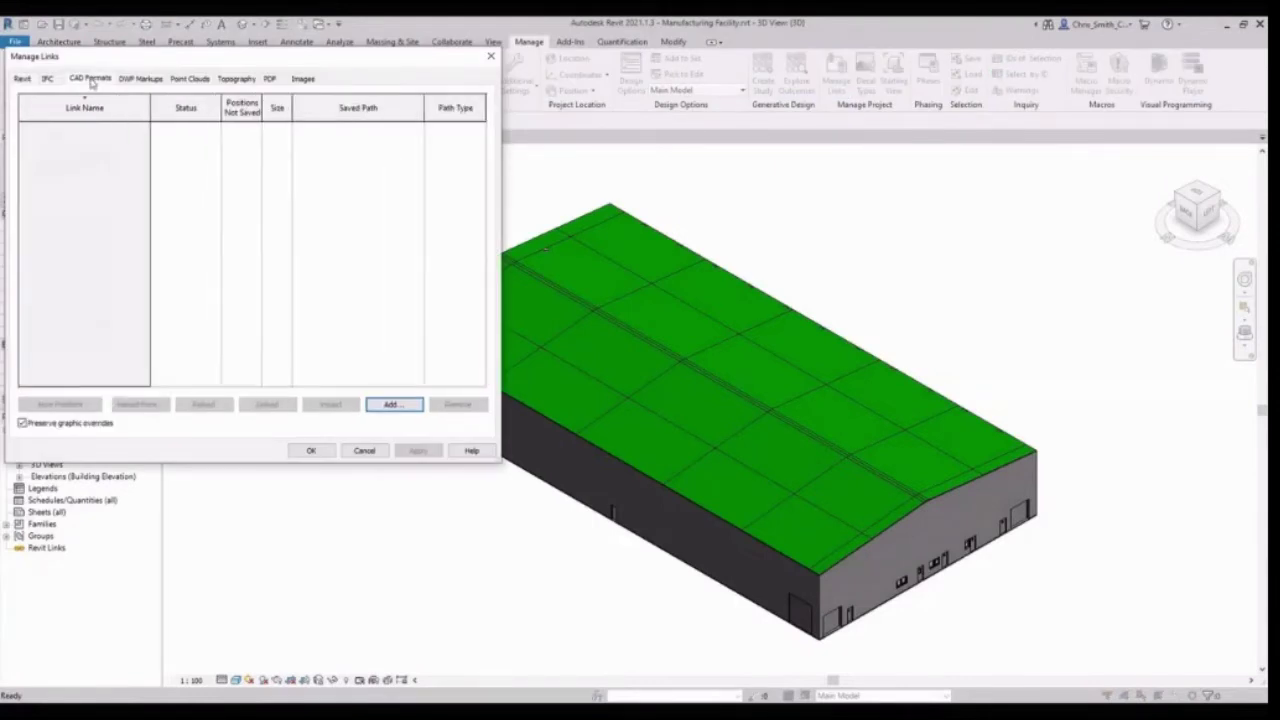
pyautogui.click(402, 410)
pyautogui.click(53, 178)
pyautogui.doubleClick(137, 250)
pyautogui.doubleClick(137, 138)
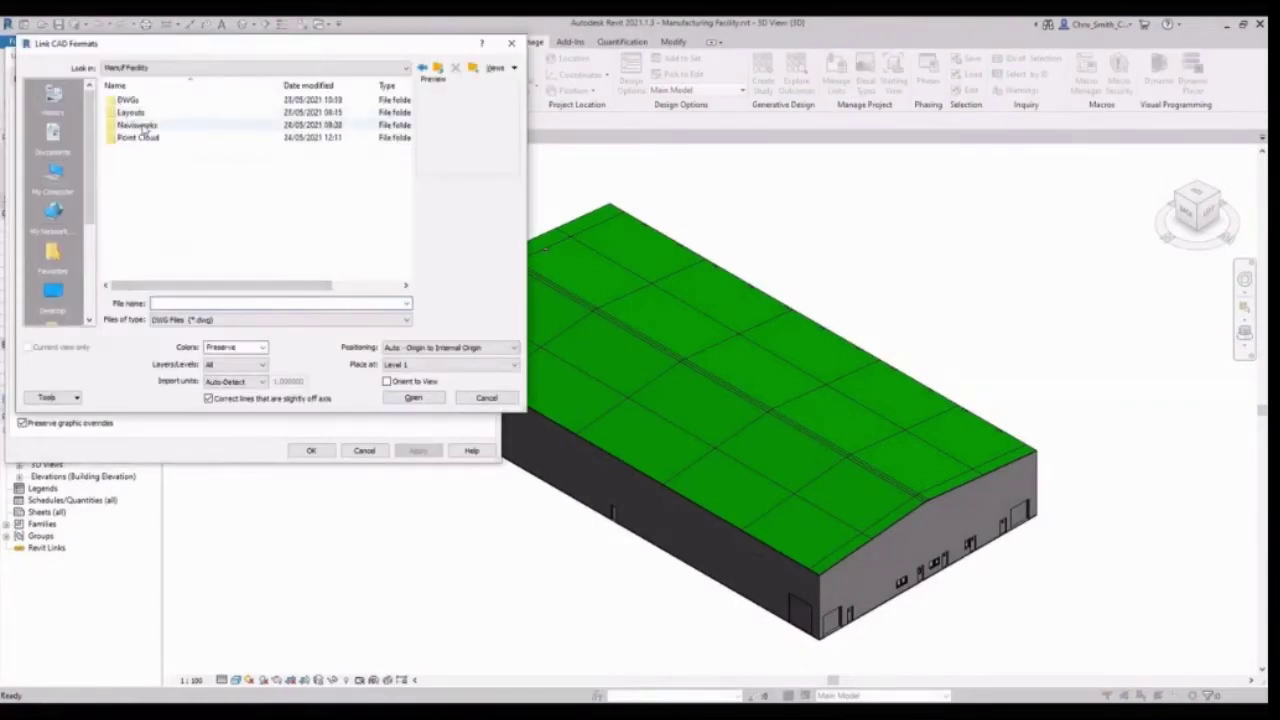
# Link Manufacturing Facility - Revit.dwg from the DWGs folder at Level 1, positioned Auto - Origin to Internal Origin.
pyautogui.doubleClick(132, 101)
pyautogui.click(180, 151)
pyautogui.click(440, 348)
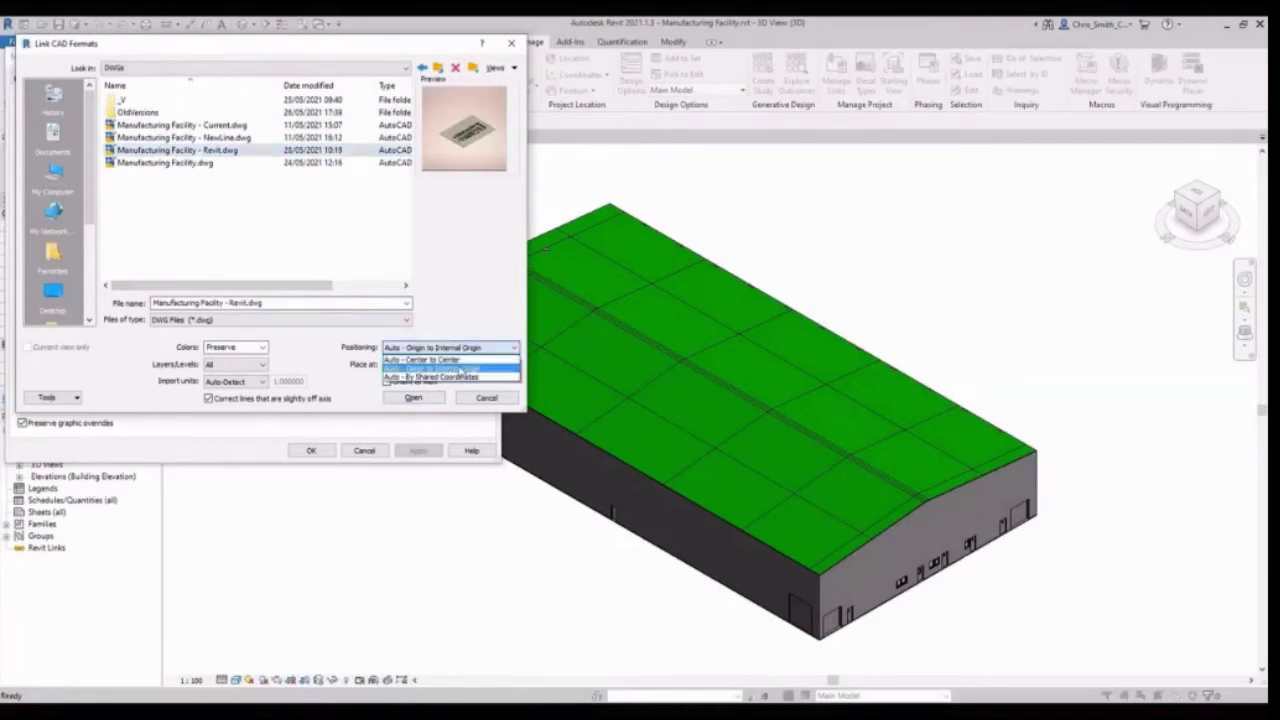
pyautogui.click(490, 369)
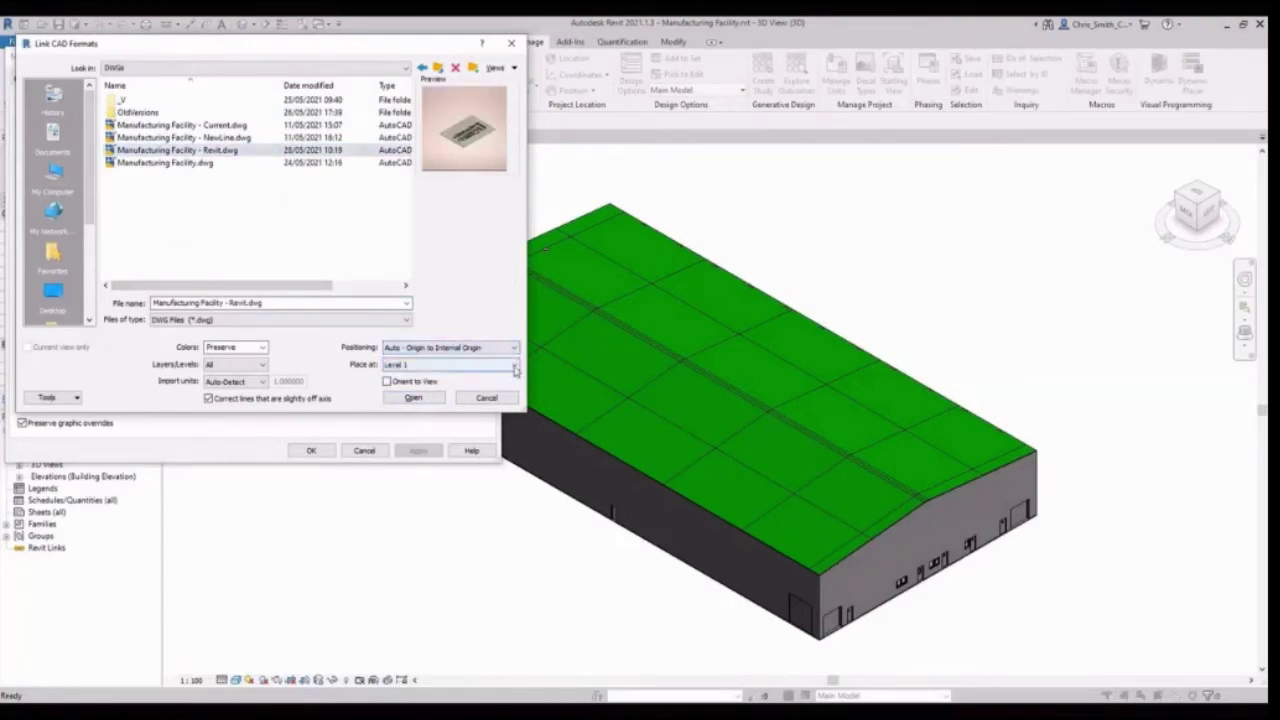
pyautogui.click(413, 398)
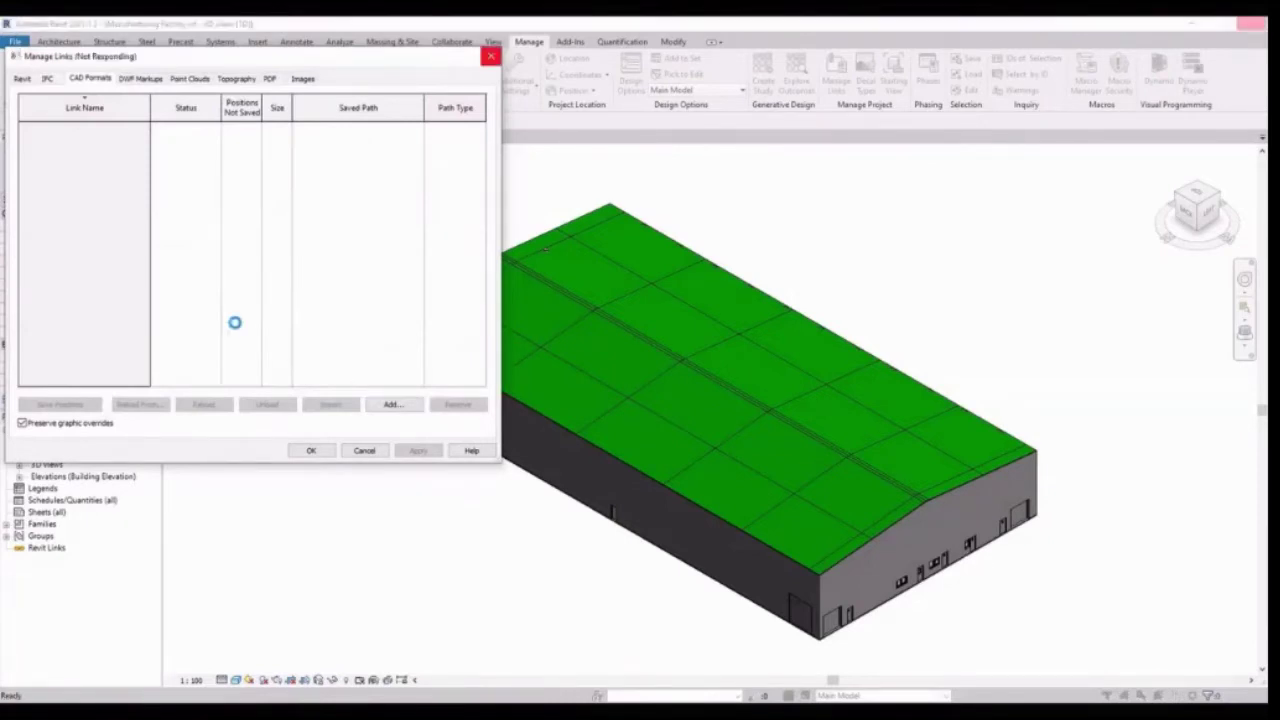
pyautogui.click(309, 450)
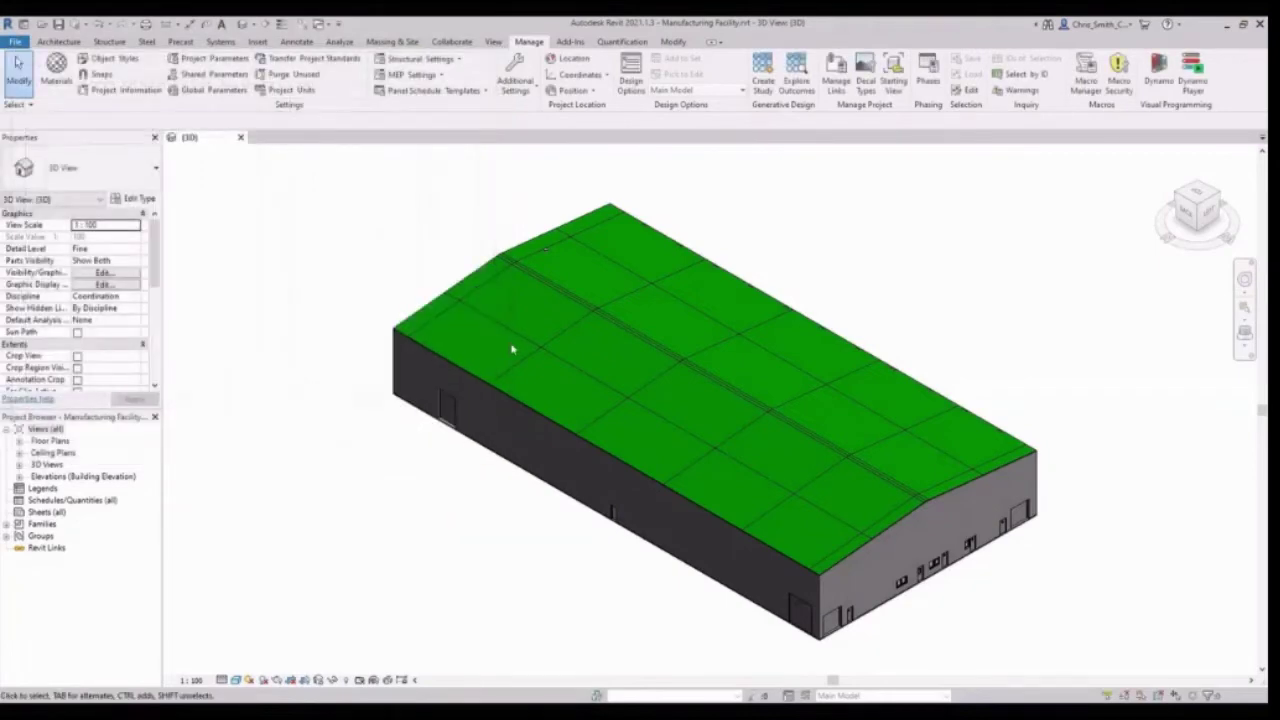
# Hide the roof and structural framing categories in the 3D view and inspect the linked equipment inside the building.
pyautogui.click(512, 349)
pyautogui.rightClick(534, 356)
pyautogui.click(735, 430)
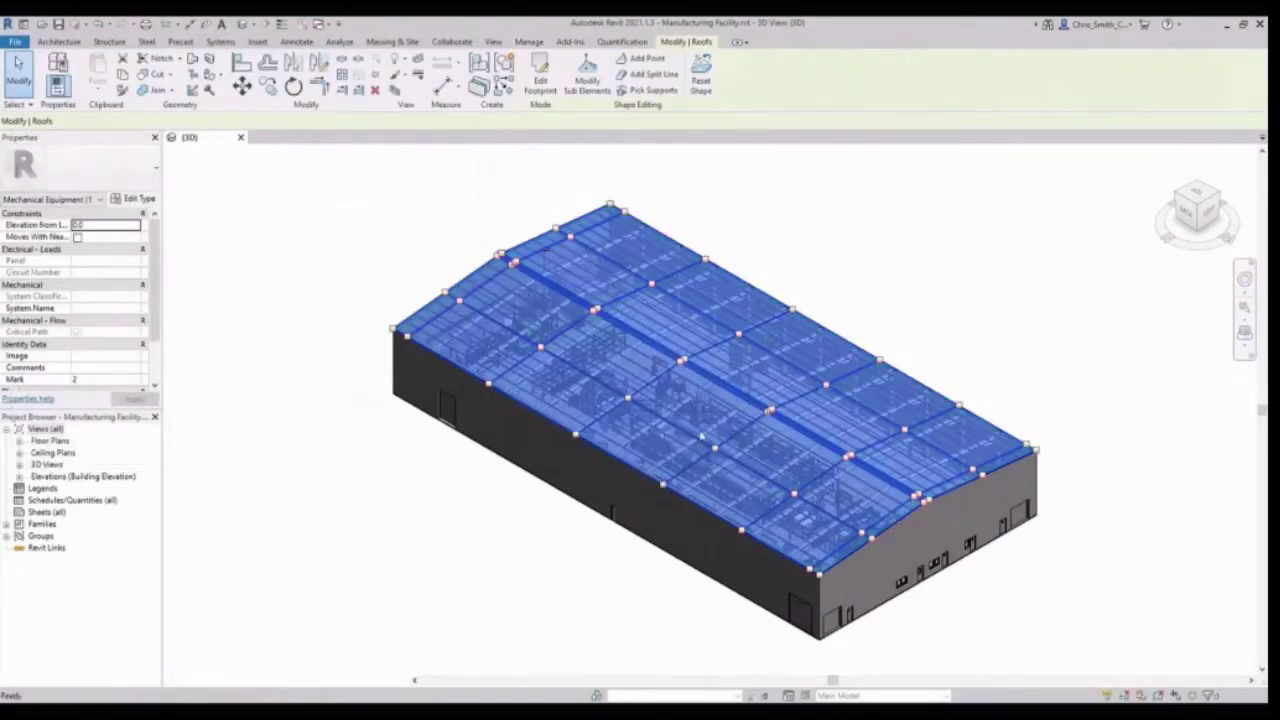
pyautogui.rightClick(766, 402)
pyautogui.moveTo(846, 140)
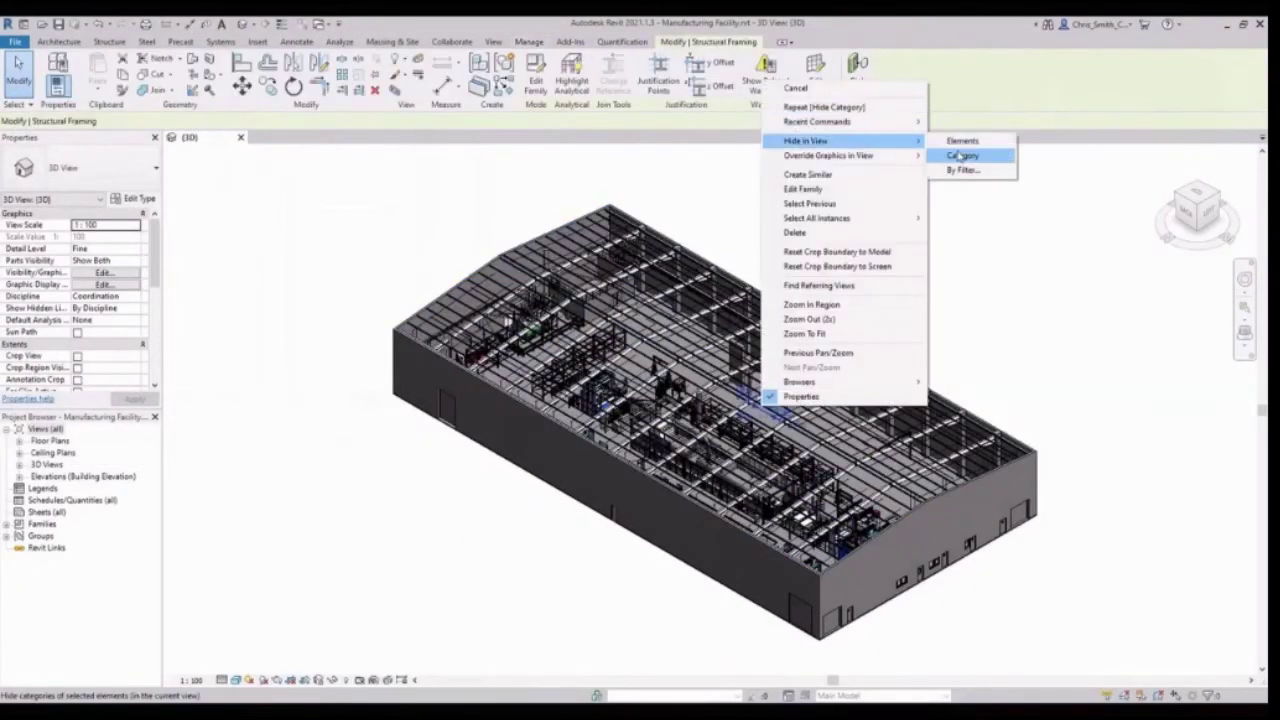
pyautogui.click(962, 155)
pyautogui.click(878, 405)
pyautogui.rightClick(880, 405)
pyautogui.press('Escape')
pyautogui.press('Escape')
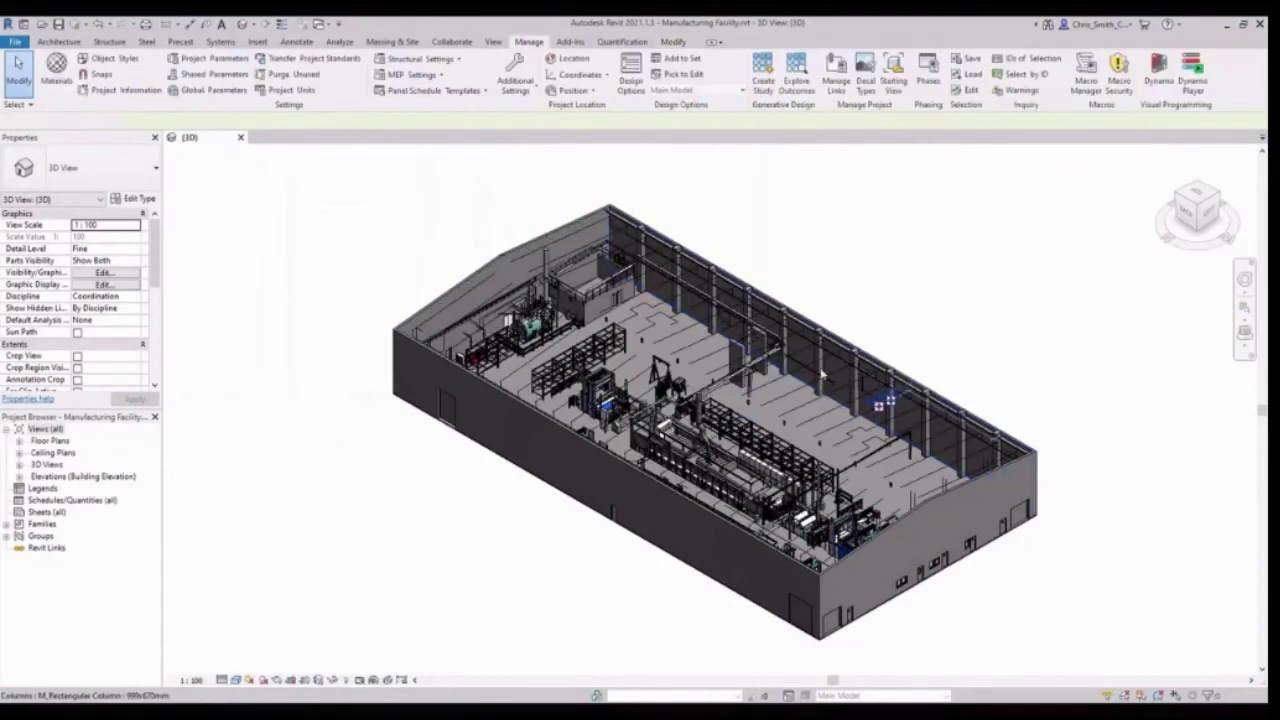
pyautogui.scroll(5, 770, 405)
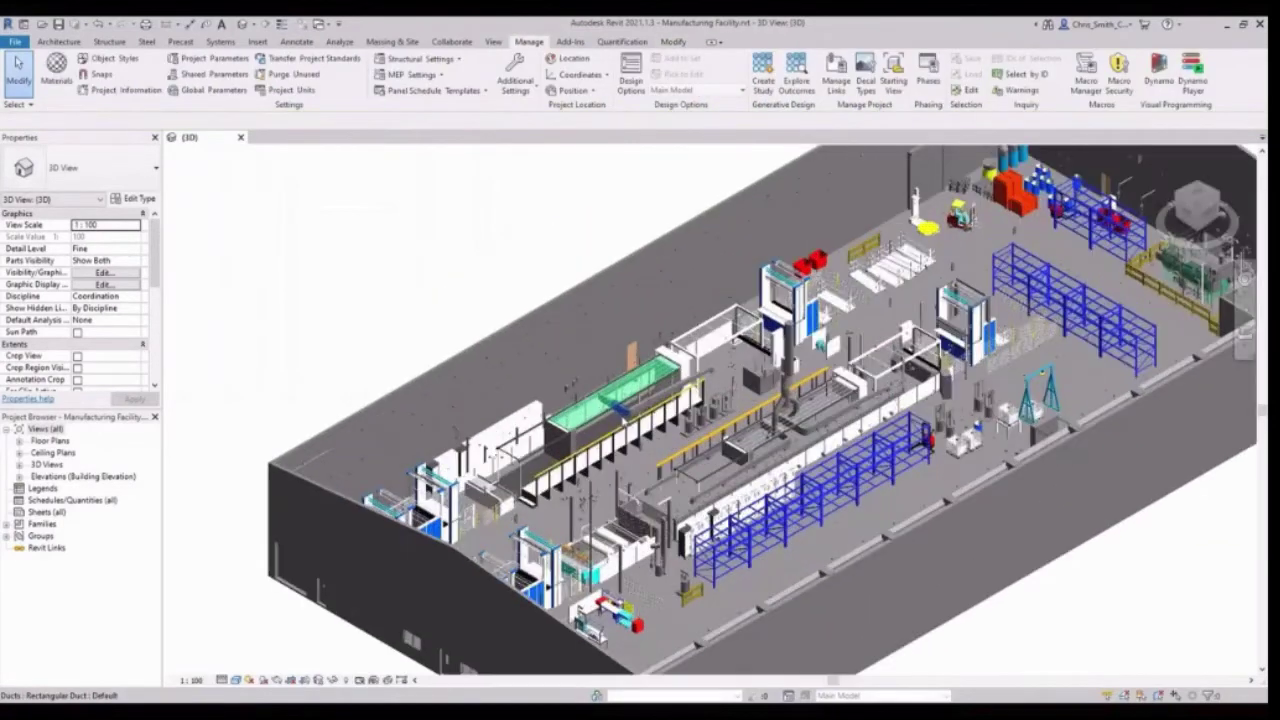
pyautogui.moveTo(633, 616); pyautogui.dragTo(409, 719, button='middle')
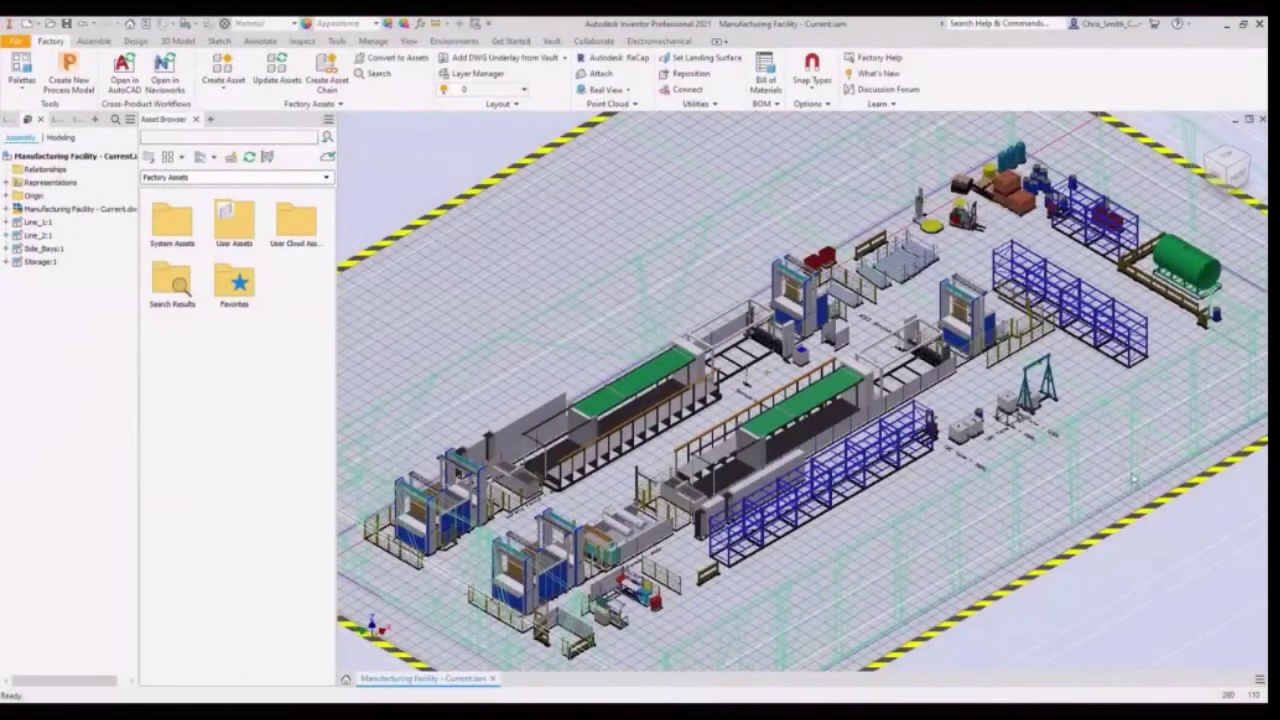
# Switch to Inventor and suppress the Storage sub-layout in the manufacturing facility assembly.
pyautogui.moveTo(1135, 479); pyautogui.dragTo(897, 568, button='middle')
pyautogui.click(808, 413)
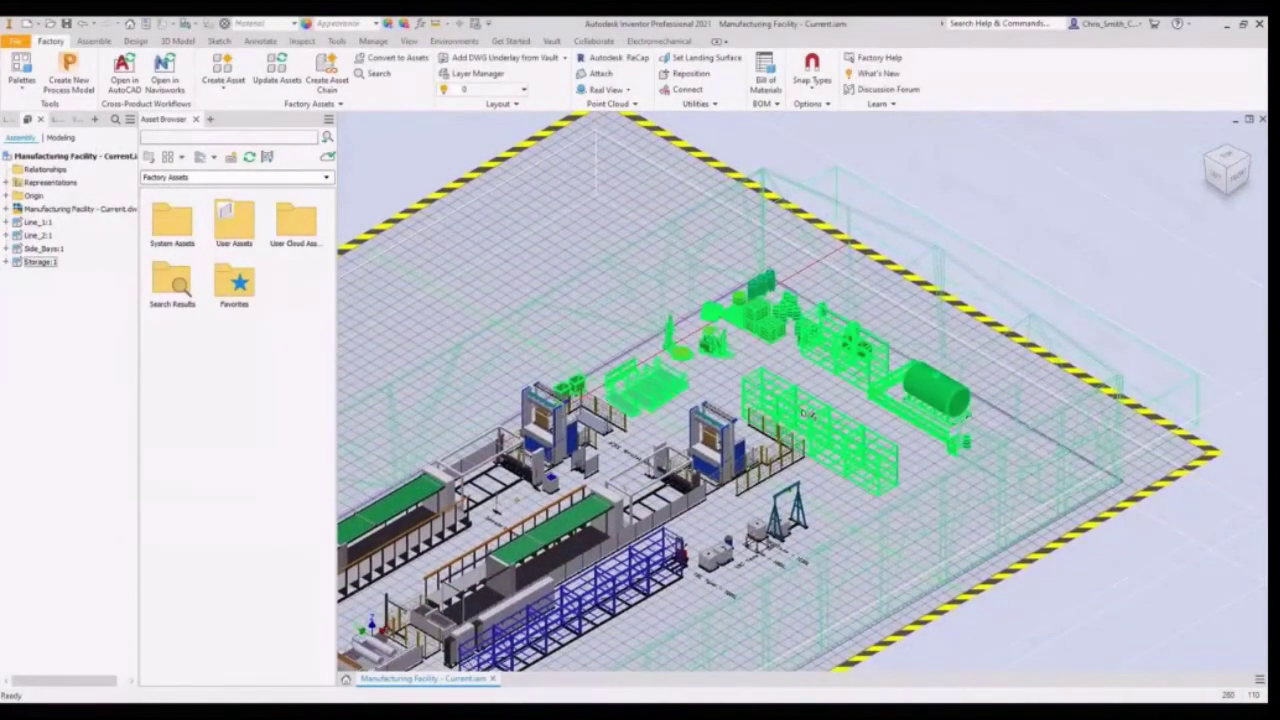
pyautogui.rightClick(38, 261)
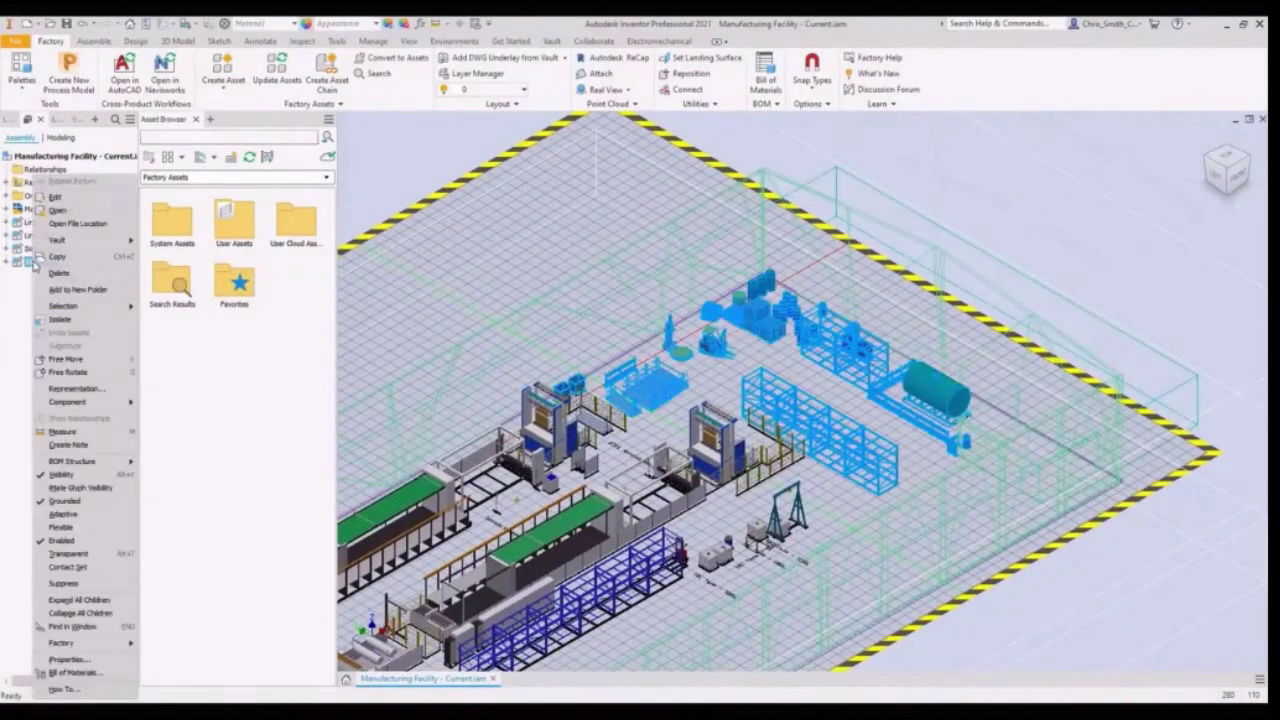
pyautogui.click(63, 583)
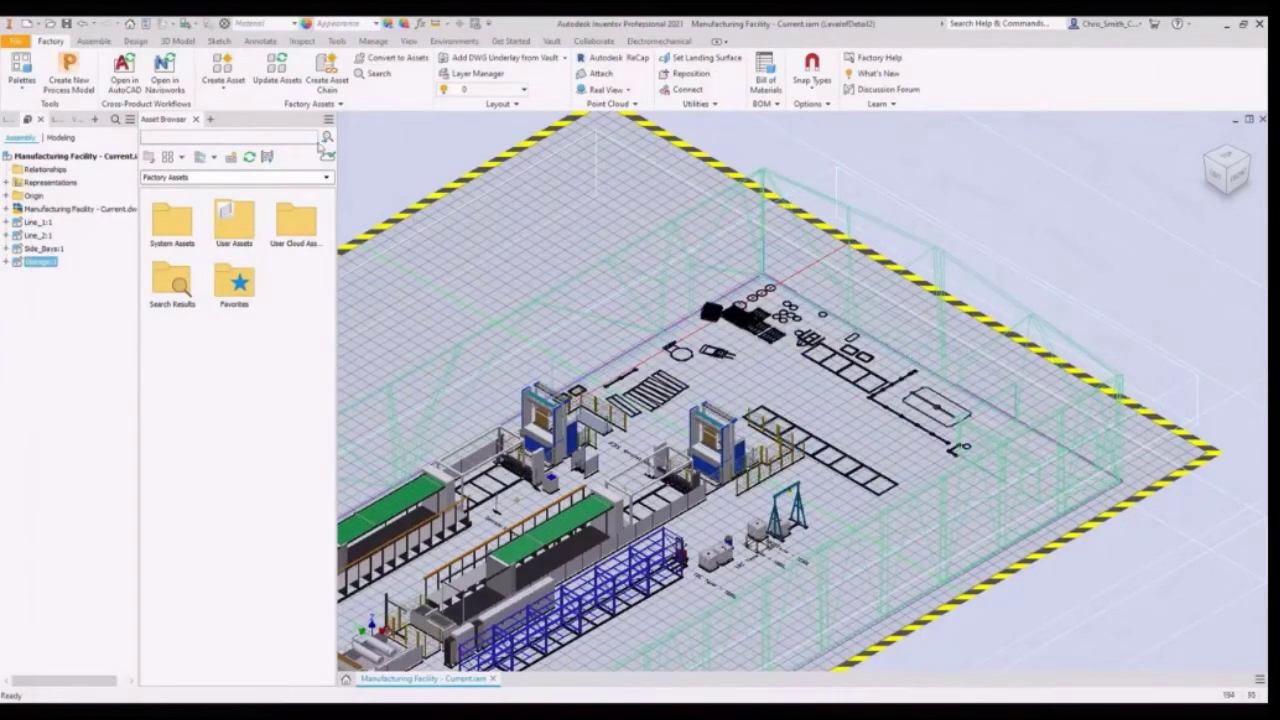
# Export the layout with storage suppressed as an AutoCAD 2018 DWG containing only solids, replacing the existing file.
pyautogui.click(15, 44)
pyautogui.moveTo(50, 214)
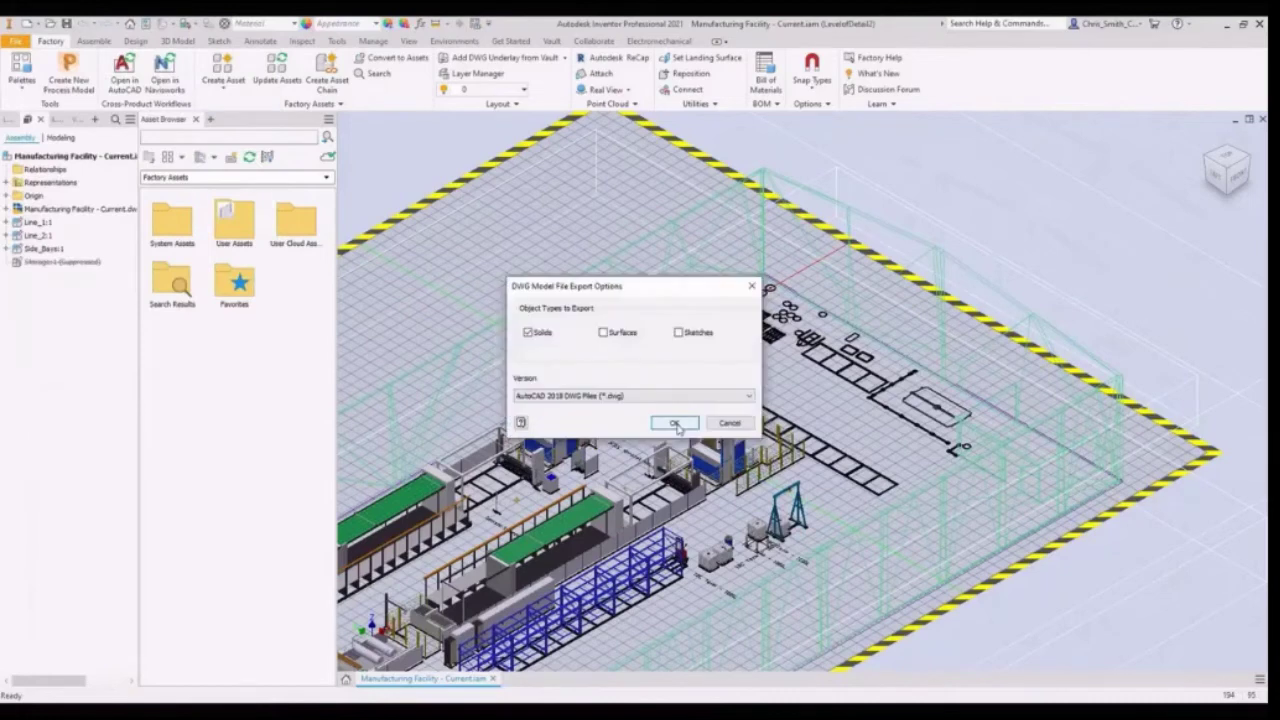
pyautogui.click(669, 423)
pyautogui.press('Return')
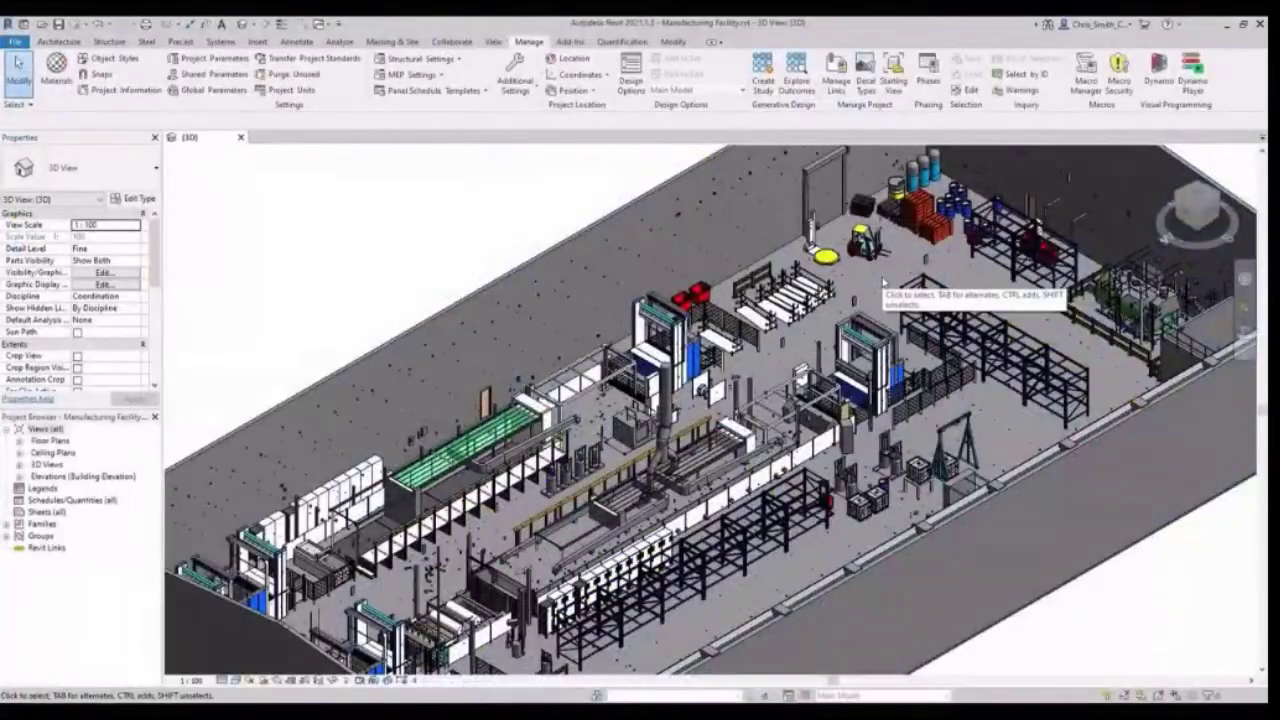
# Switch to Revit, review the building model's CAD links and inspect the storage area in the 3D view.
pyautogui.click(831, 70)
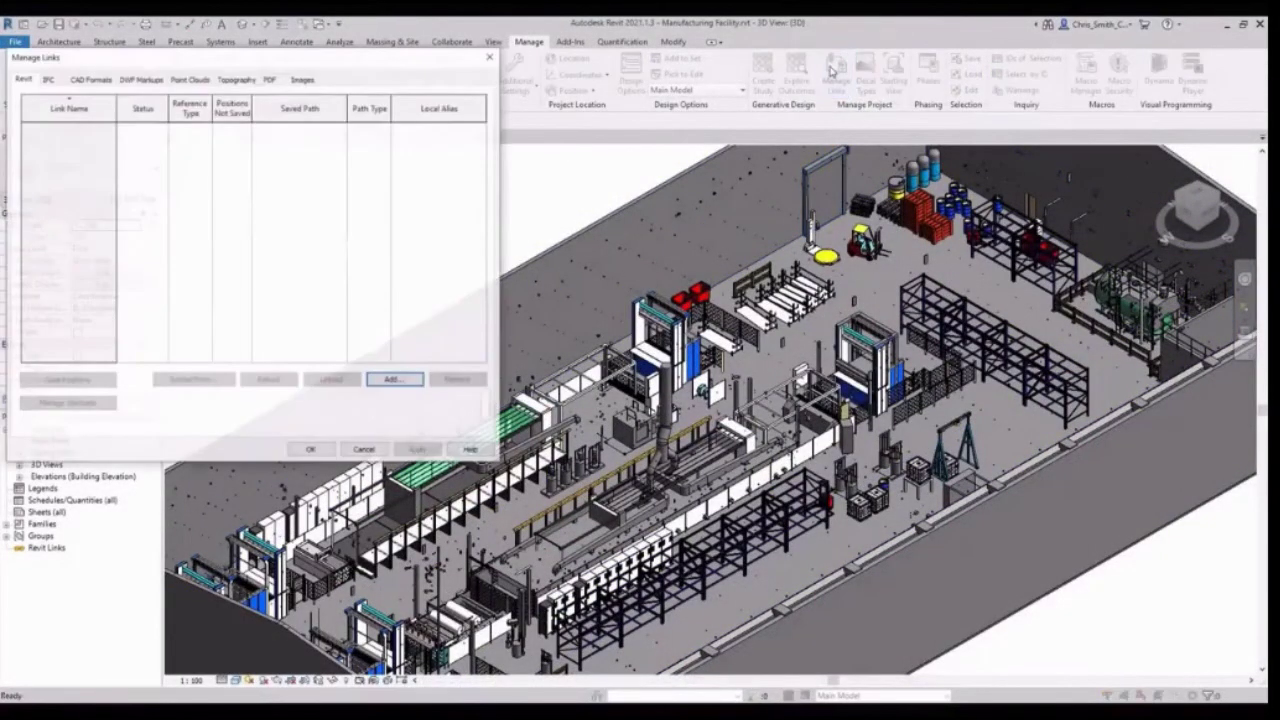
pyautogui.click(90, 79)
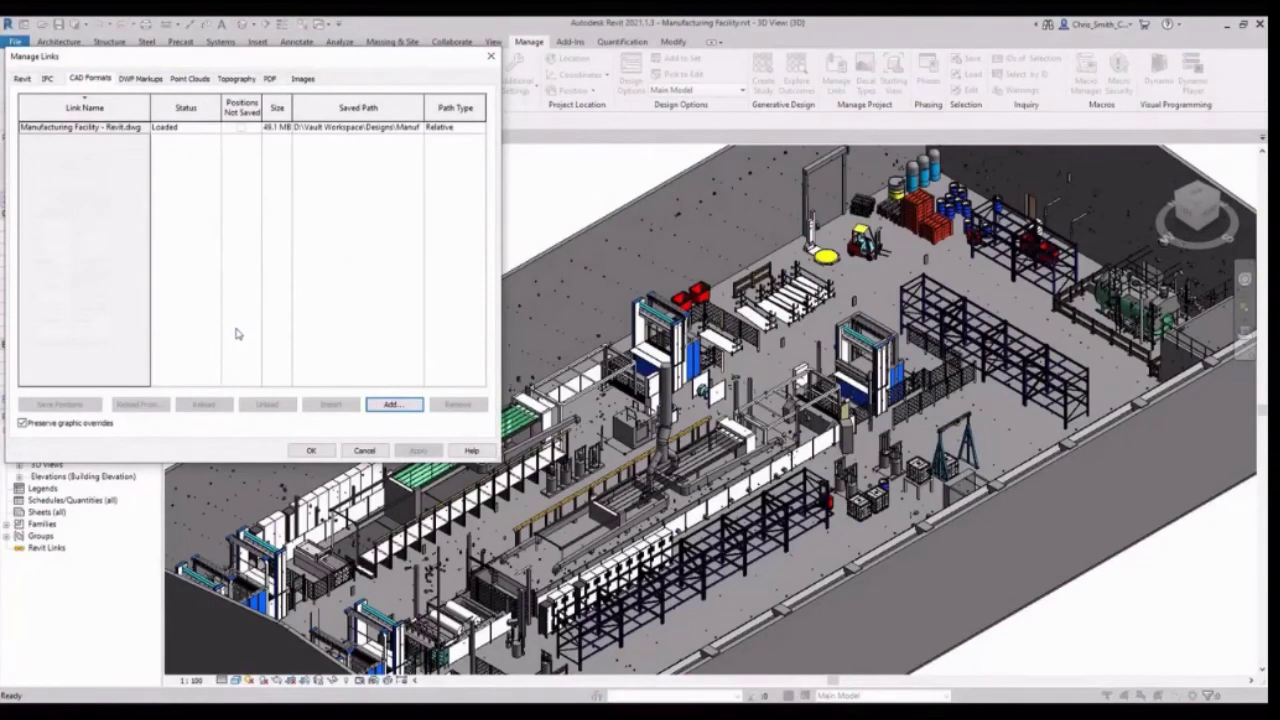
pyautogui.click(311, 450)
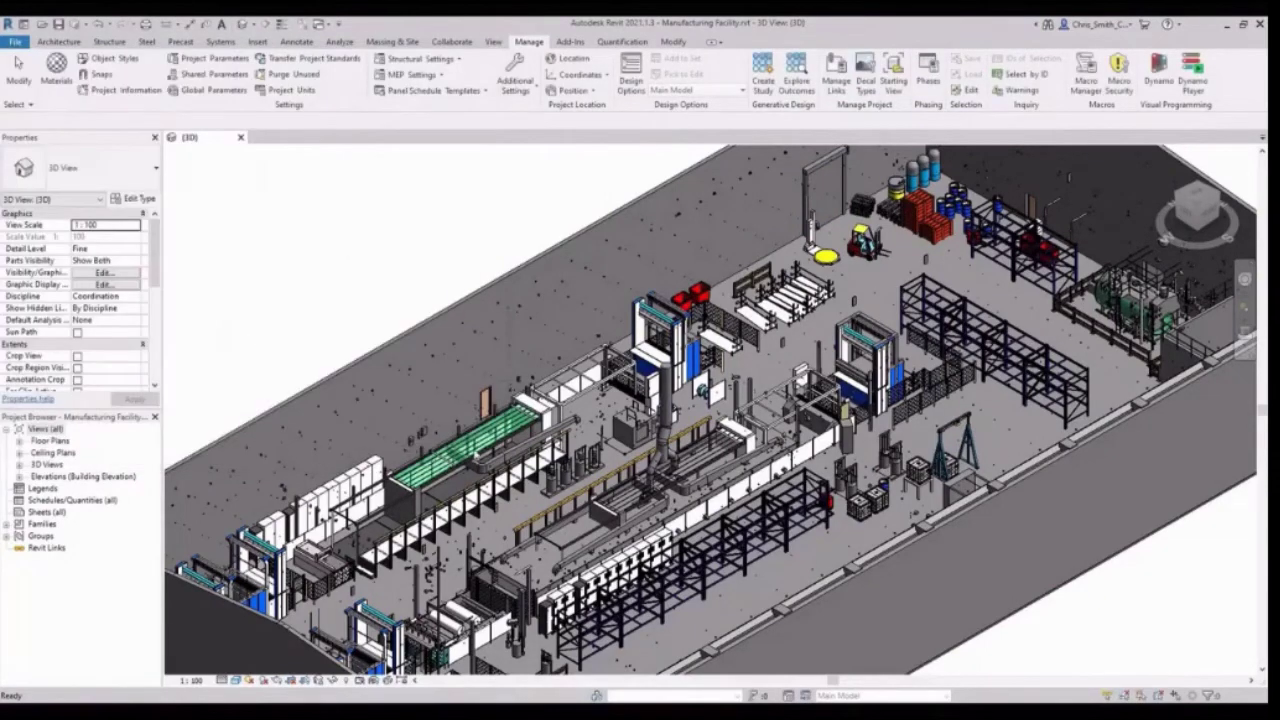
pyautogui.moveTo(975, 278); pyautogui.dragTo(746, 413, button='middle')
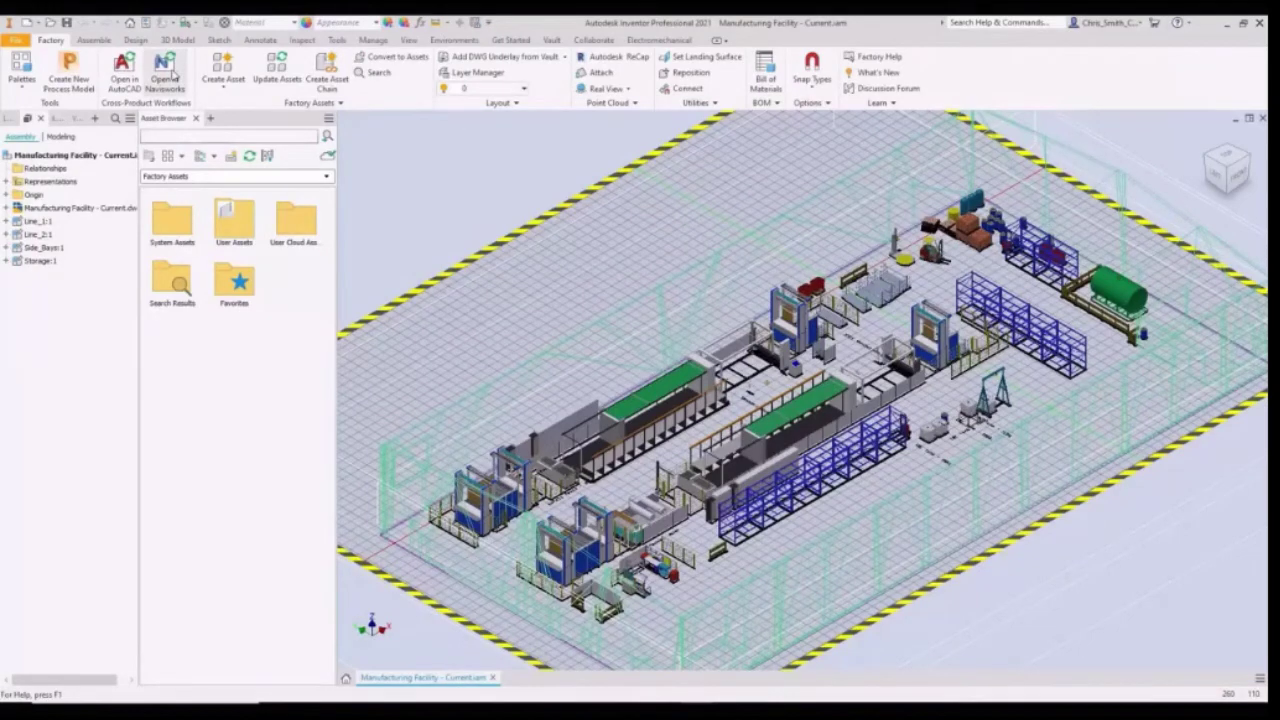
# Open the manufacturing facility layout in Navisworks at full window size and fly through the building to inspect the production lines and racking.
pyautogui.click(166, 72)
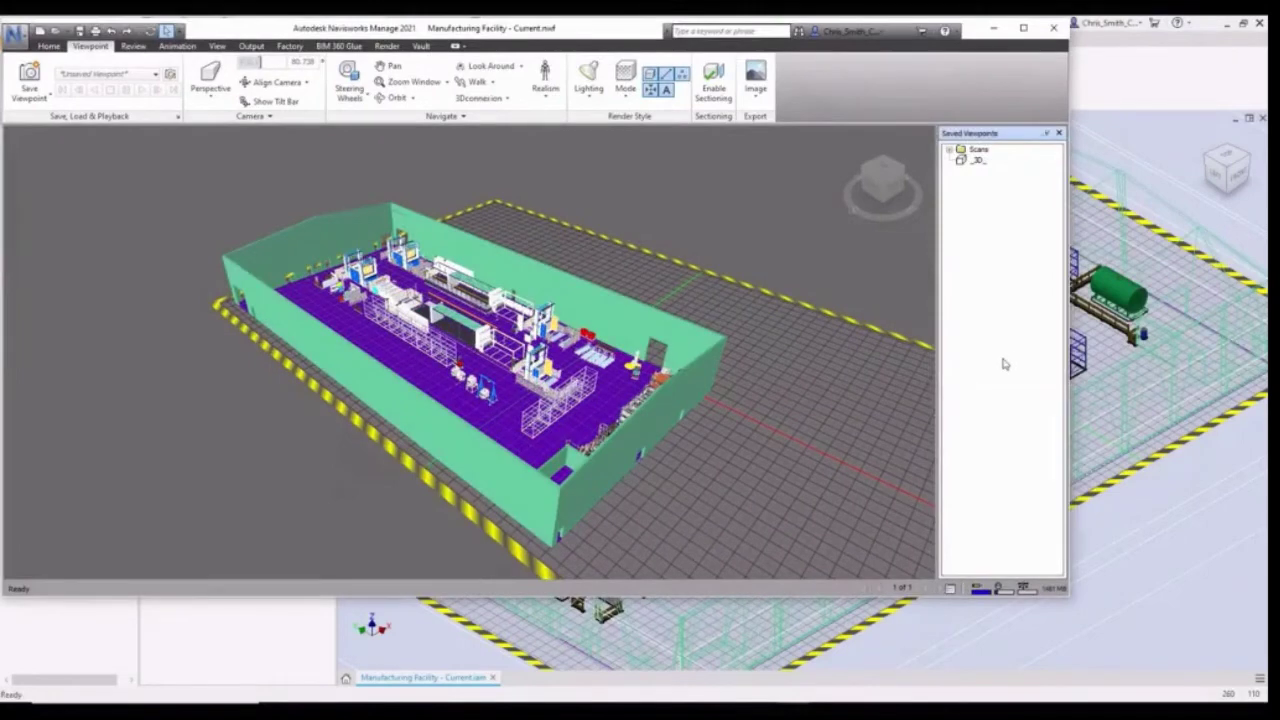
pyautogui.click(1023, 28)
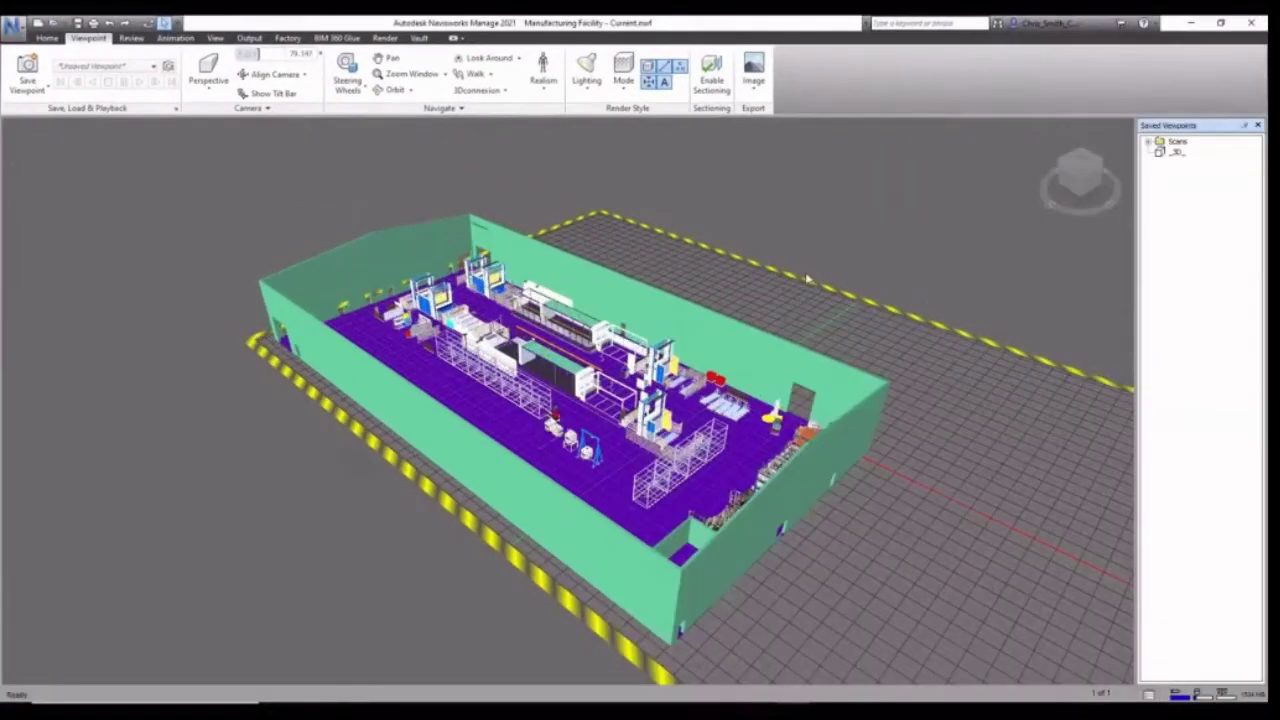
pyautogui.scroll(8, 637, 442)
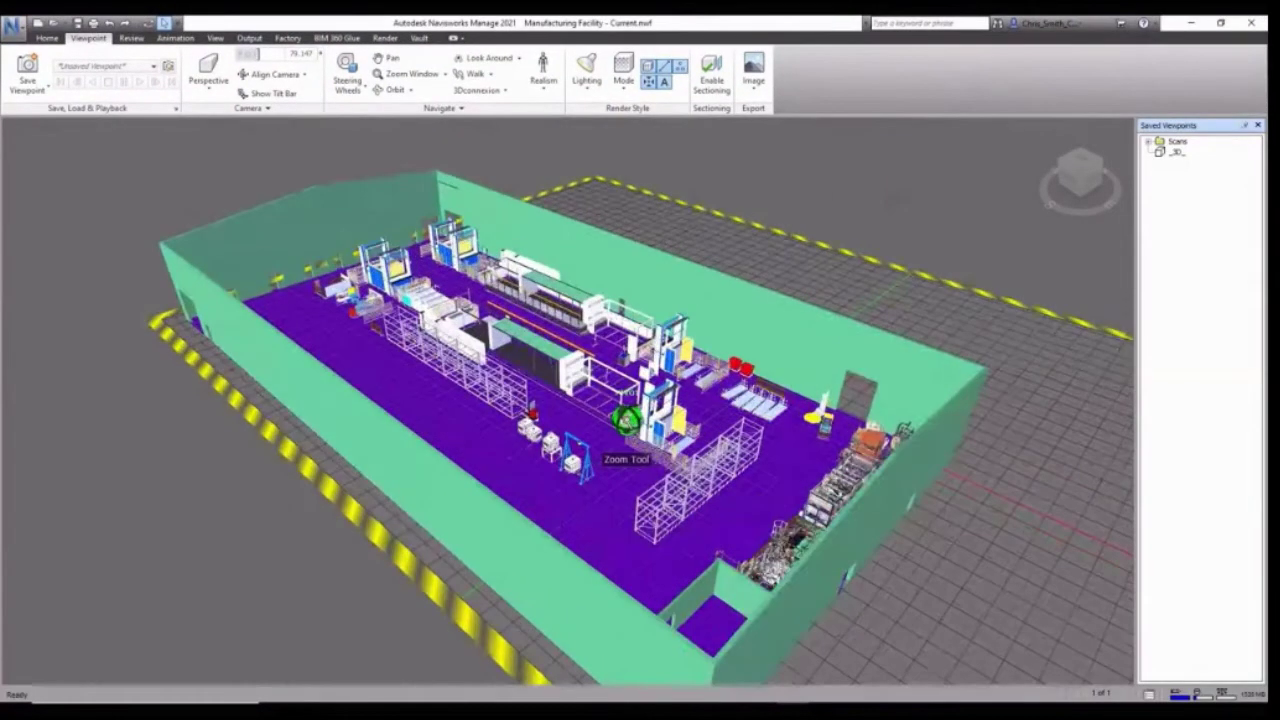
pyautogui.scroll(4, 627, 418)
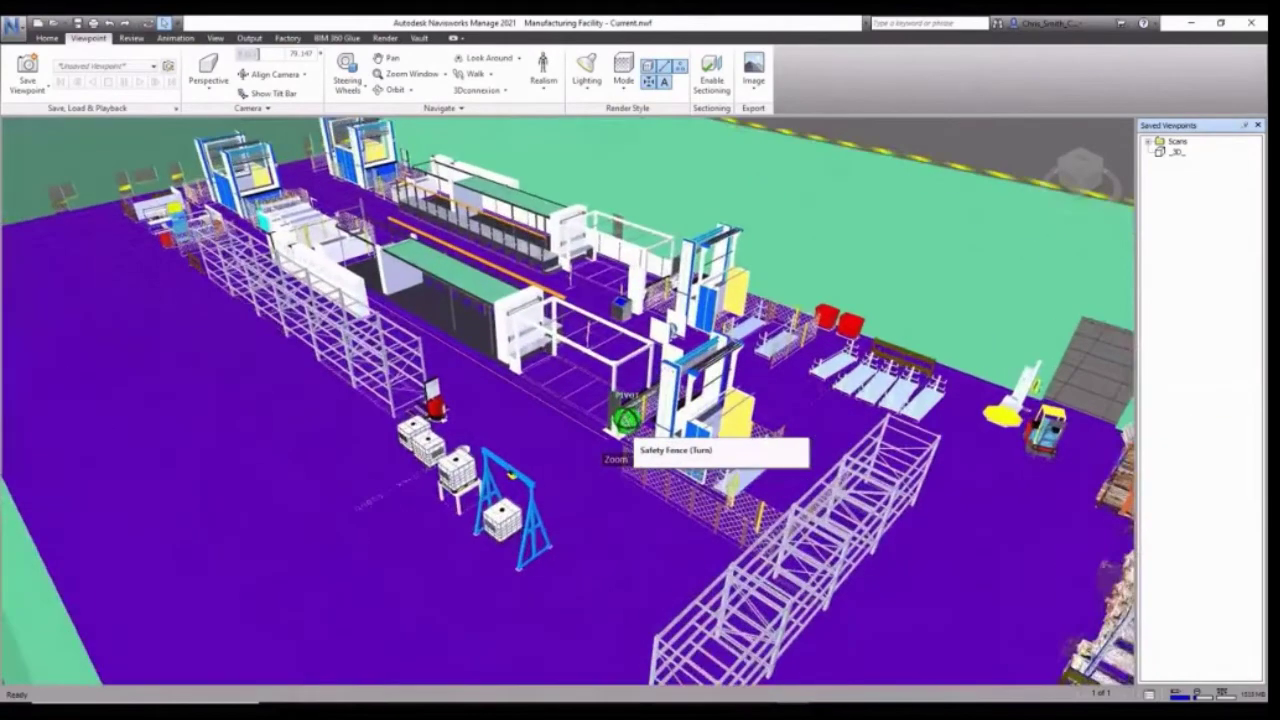
pyautogui.moveTo(627, 418); pyautogui.dragTo(670, 389)
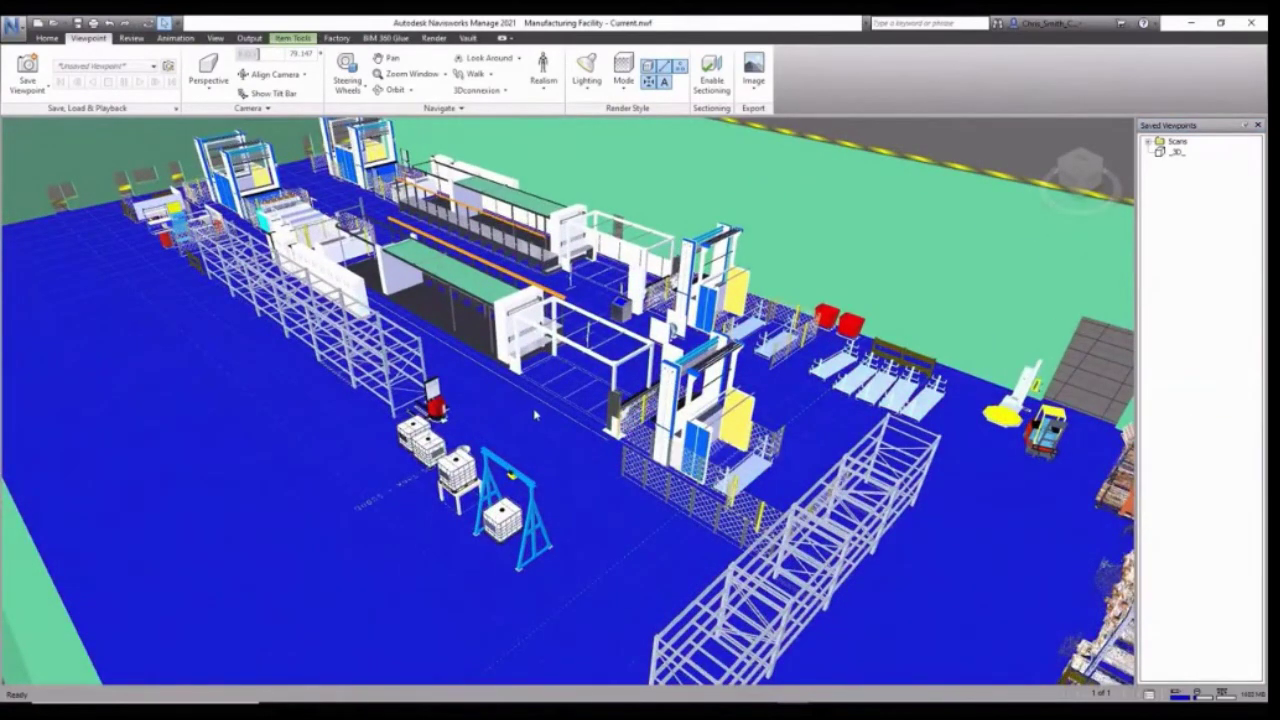
pyautogui.click(474, 74)
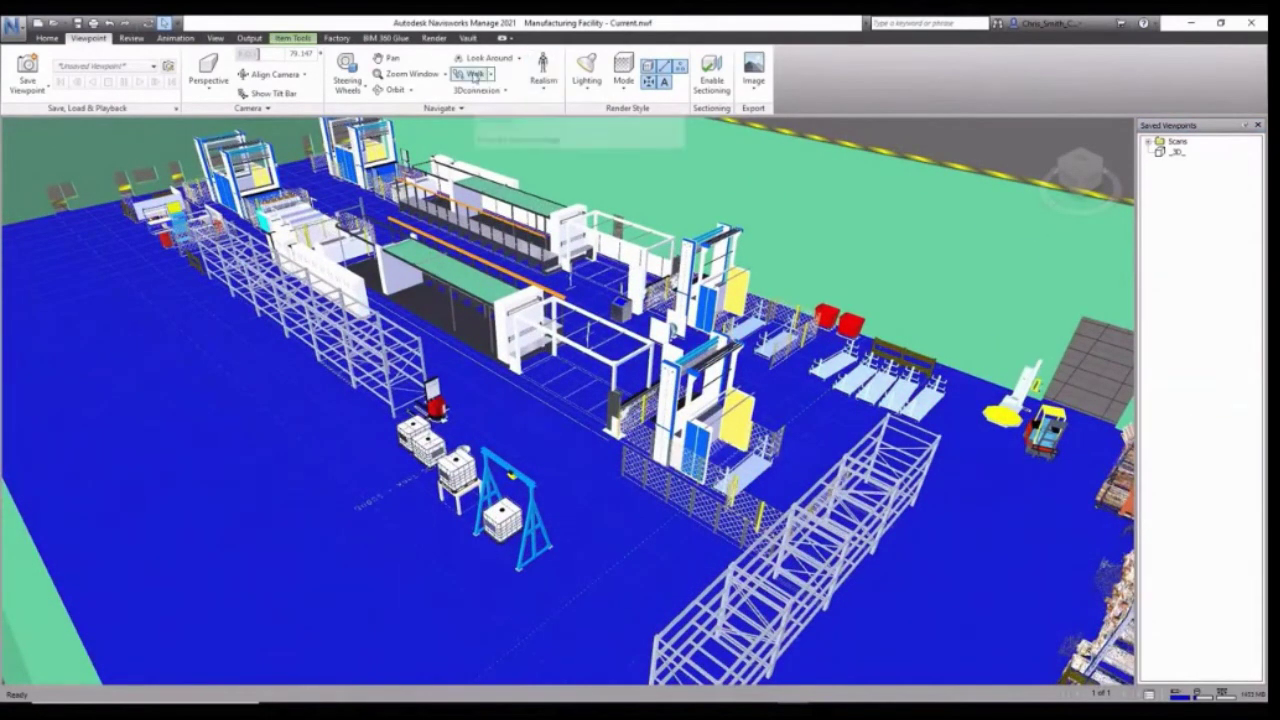
pyautogui.moveTo(418, 445); pyautogui.dragTo(277, 246)
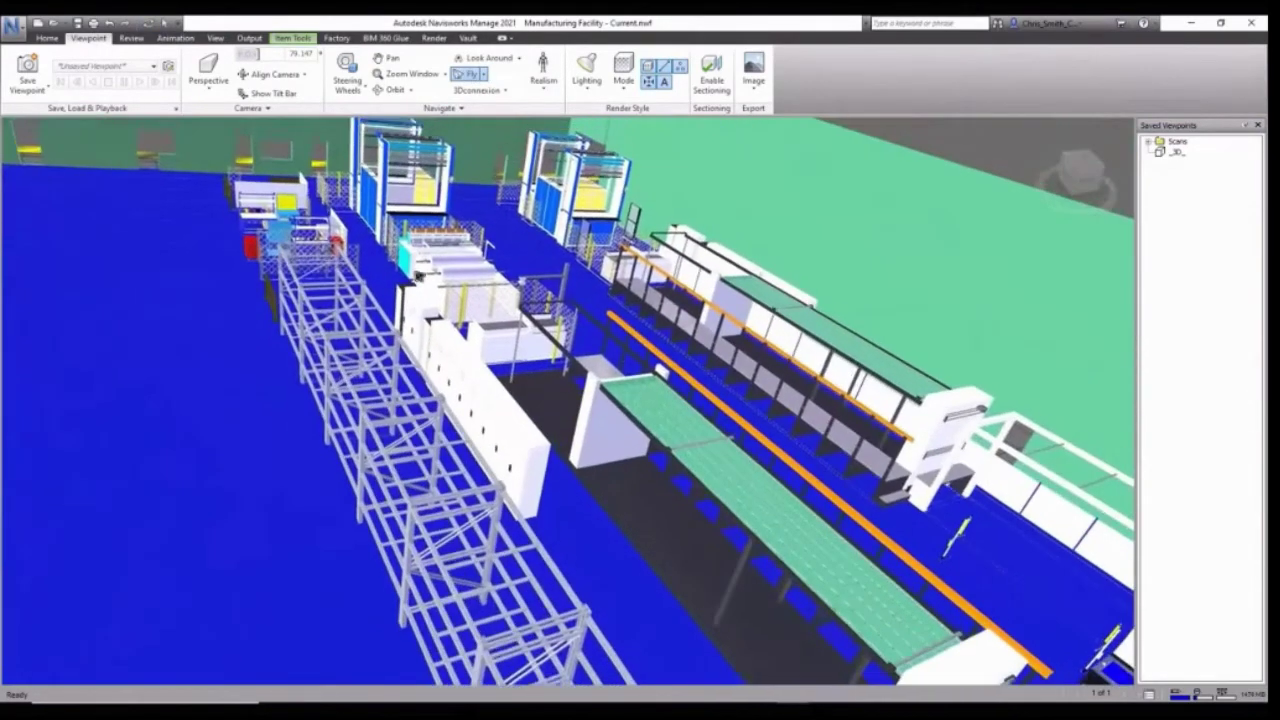
pyautogui.moveTo(280, 300); pyautogui.dragTo(390, 310)
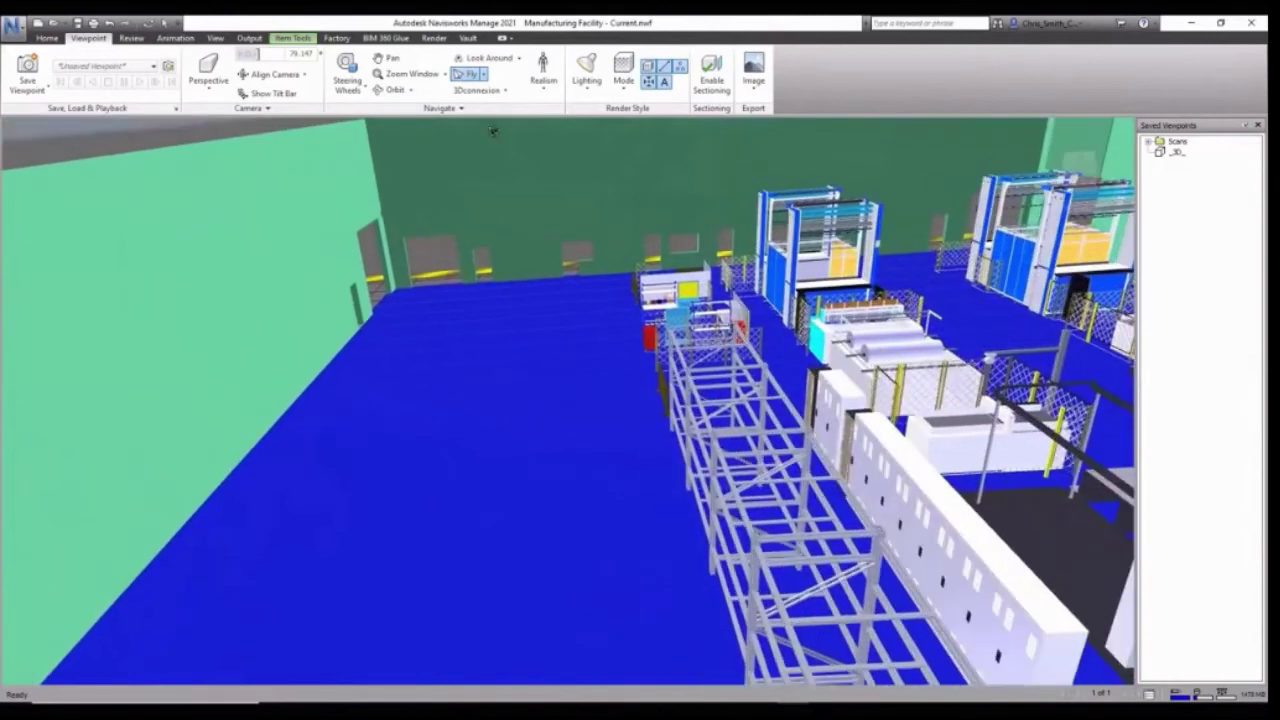
# Walk along the storage racking with collision, gravity and third person enabled, and save the viewpoint as Factory 1.
pyautogui.click(545, 90)
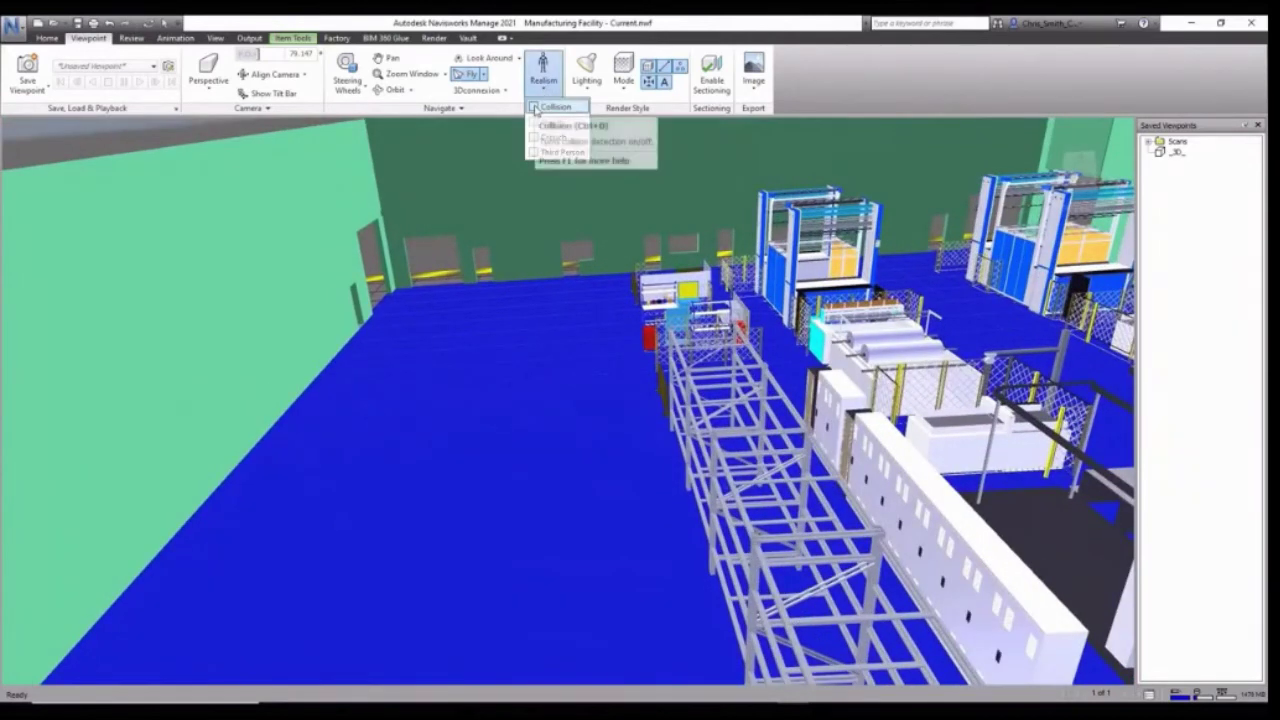
pyautogui.click(483, 74)
pyautogui.click(483, 97)
pyautogui.moveTo(502, 126); pyautogui.dragTo(774, 199)
pyautogui.click(544, 88)
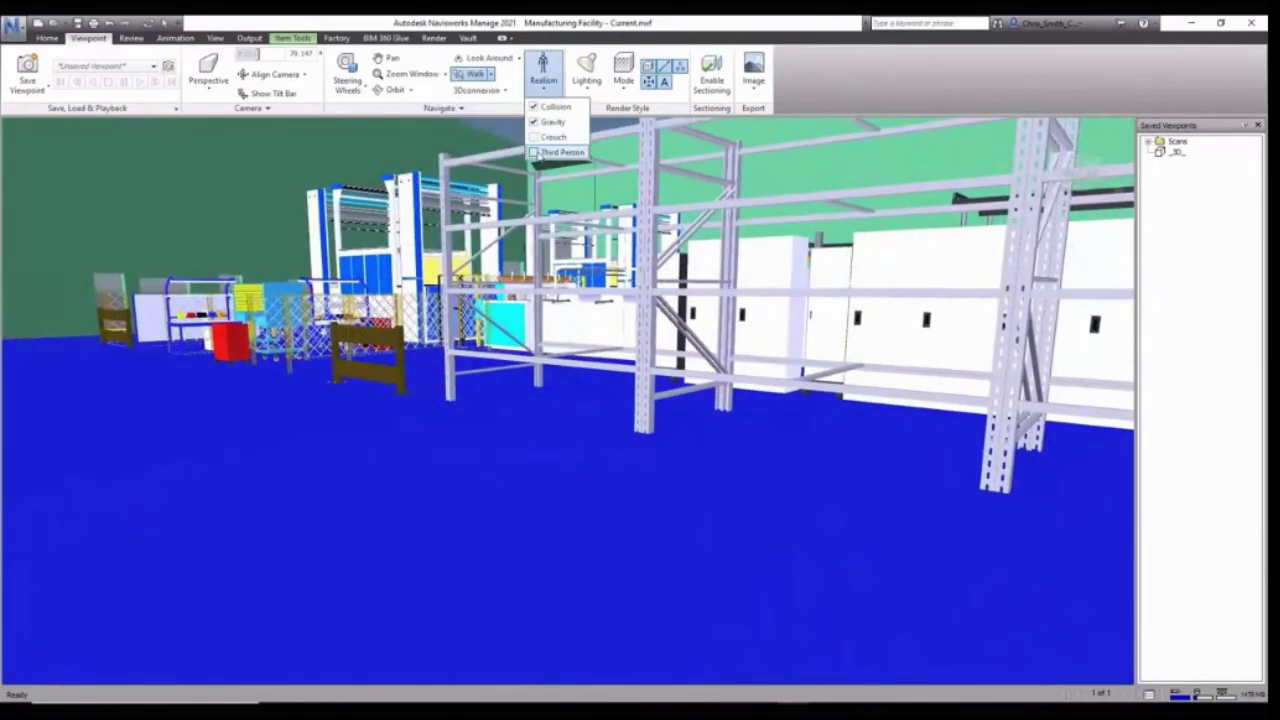
pyautogui.click(560, 152)
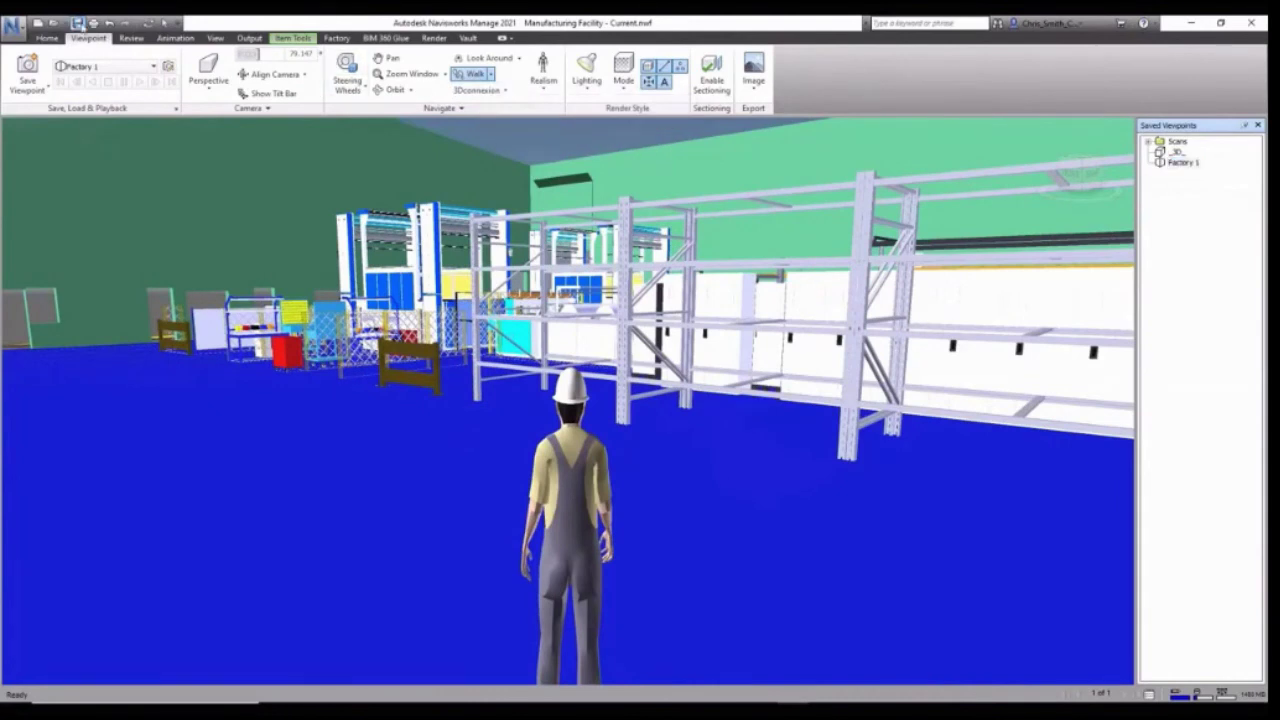
# Prepare to save a copy of the model in Navisworks 2016-2020 NWD format, with the parent folder Manuf Facility as the location.
pyautogui.click(13, 26)
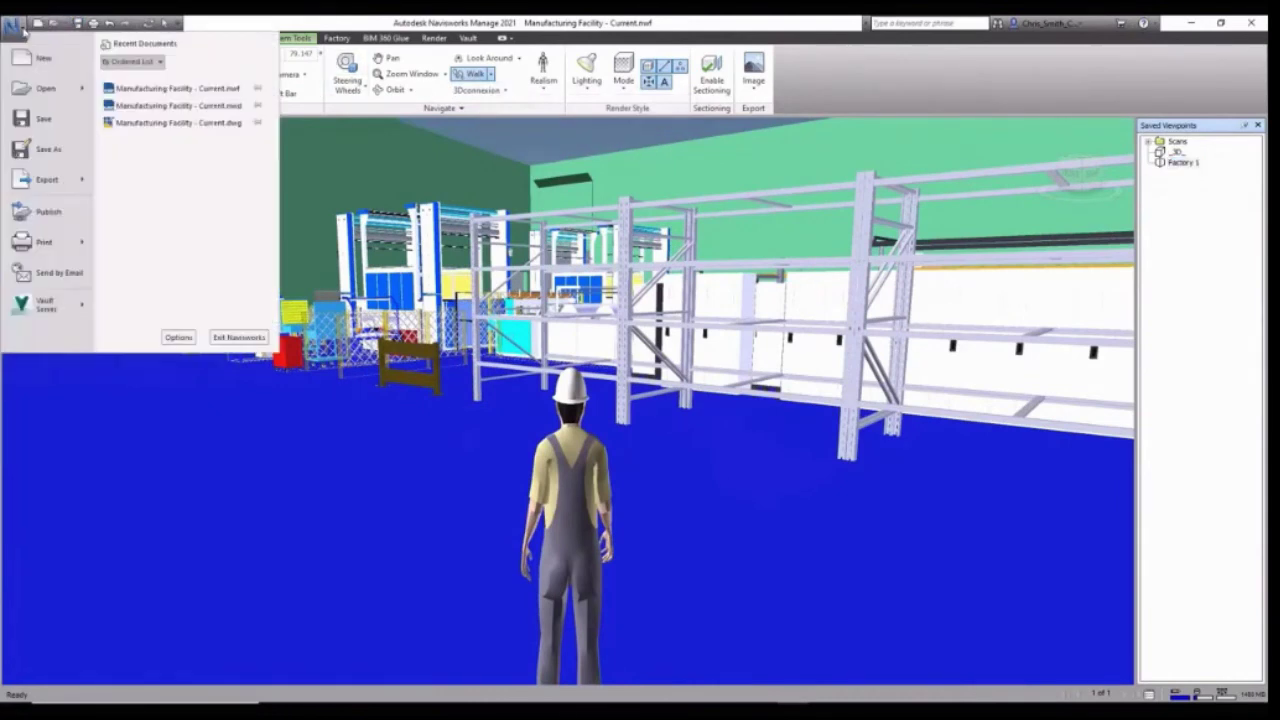
pyautogui.click(61, 153)
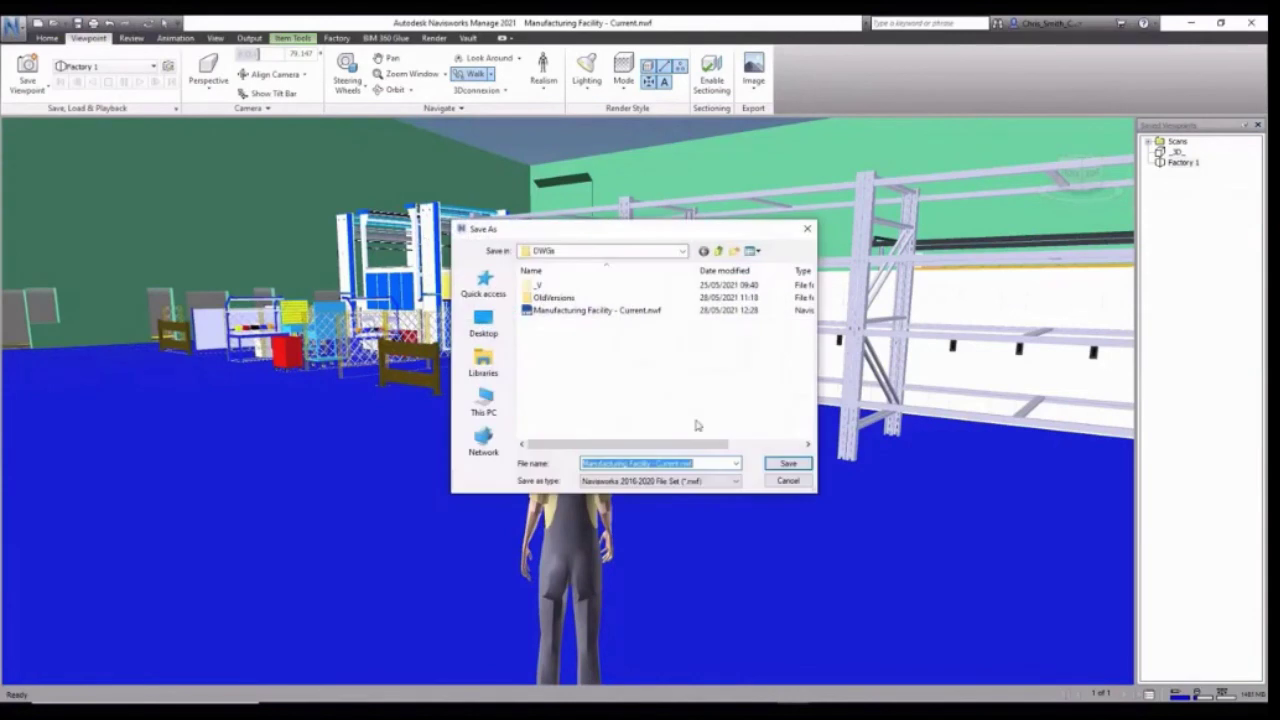
pyautogui.click(700, 481)
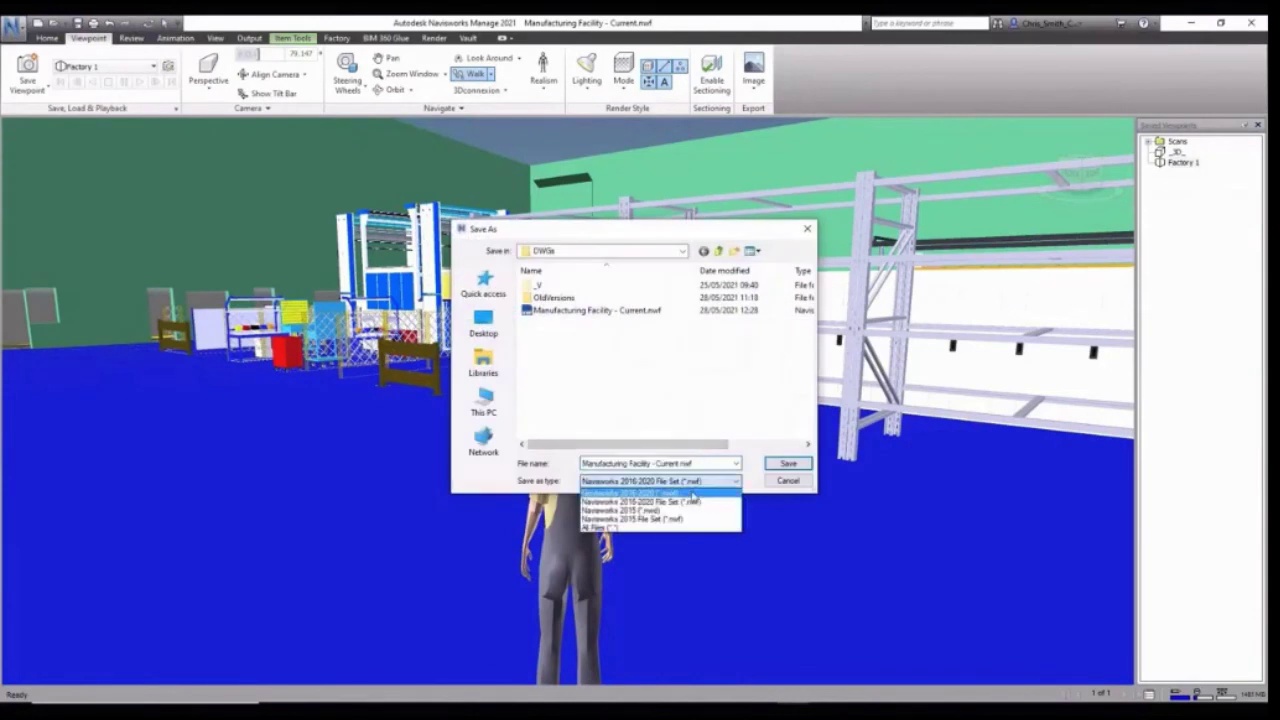
pyautogui.click(655, 499)
pyautogui.click(721, 252)
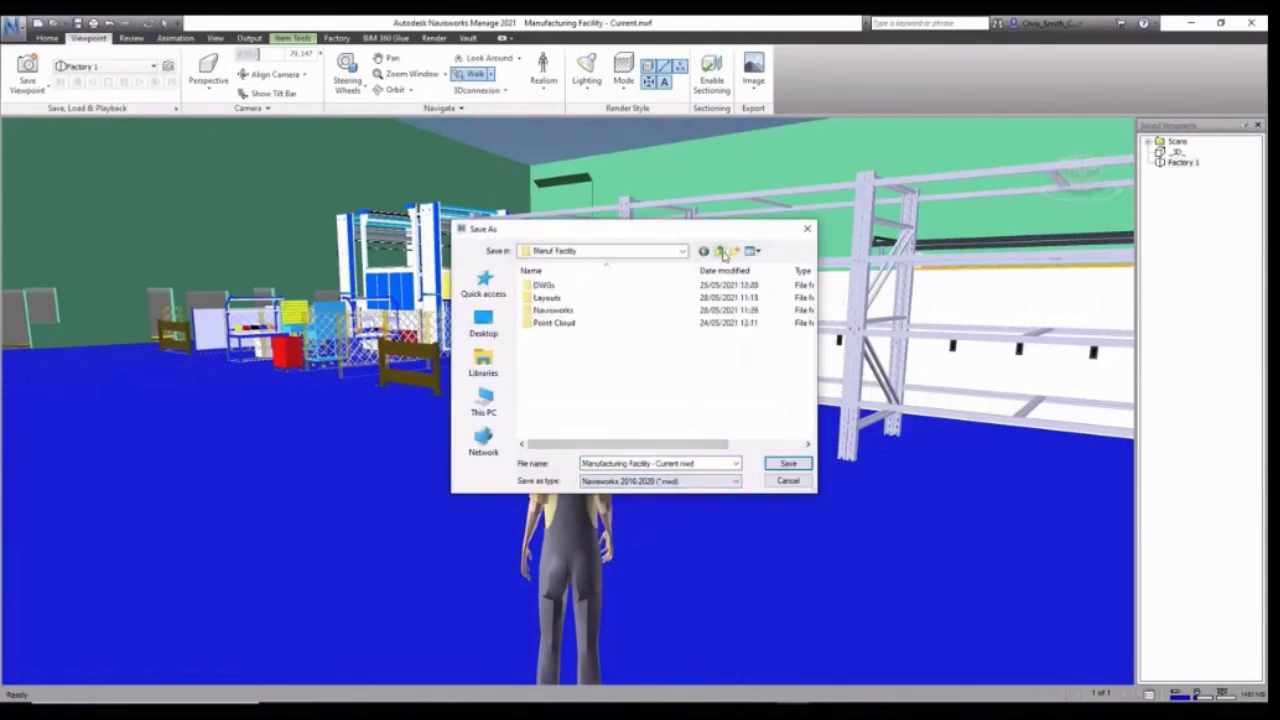